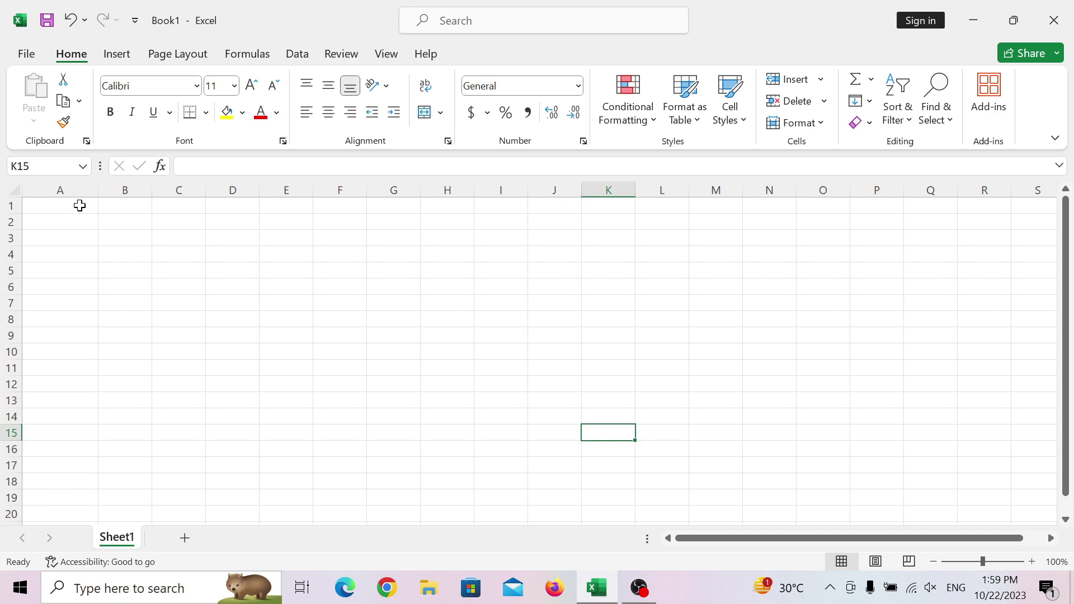
Enter the title 'SUM & SUMIF' in A1 and 'ITEM' in A2
left_click(79, 206)
type("SUM & S")
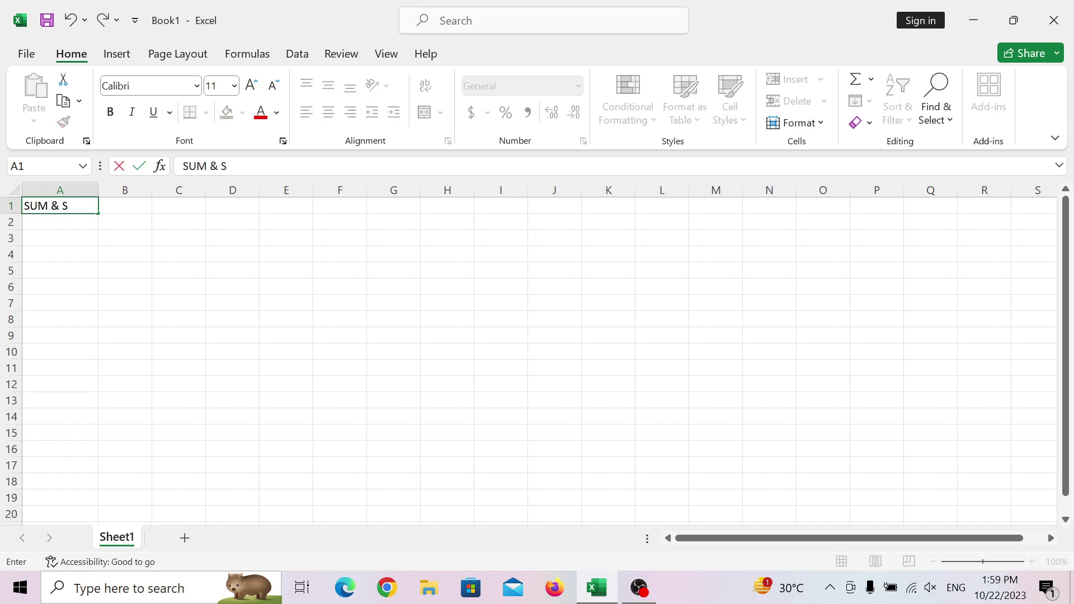
type("UMIF")
left_click(75, 226)
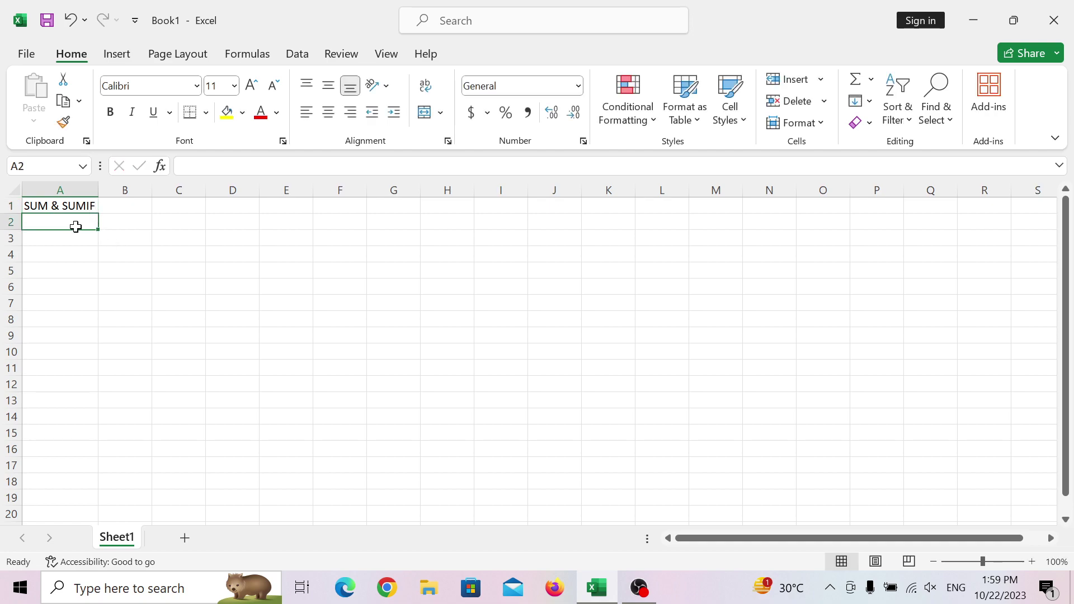
type("ITEM")
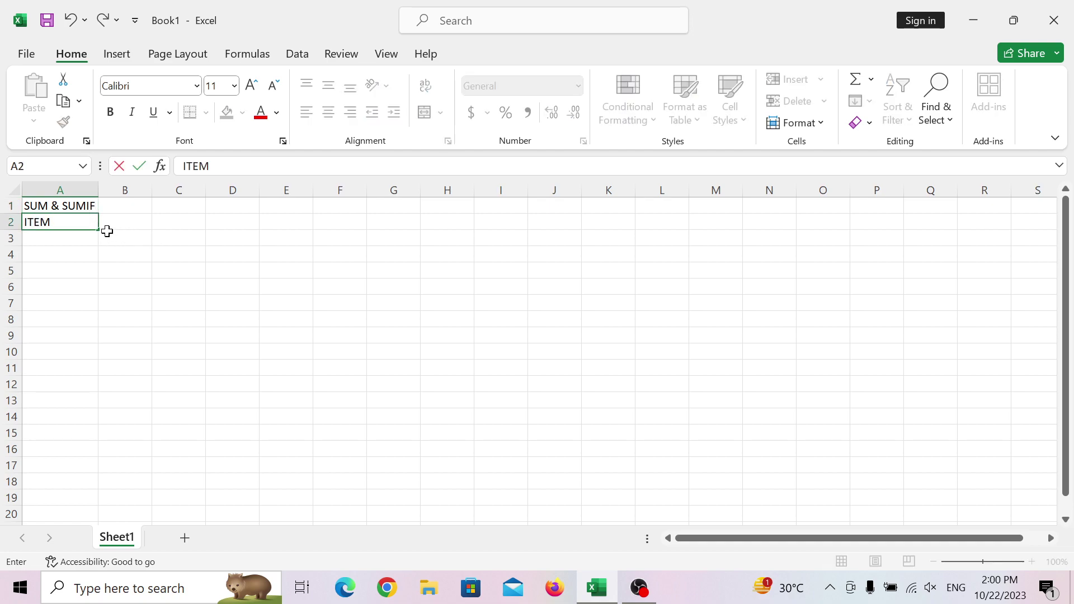
Enter JAN in B2, autofill the months through DEC in M2, and select A1:M1
left_click(131, 221)
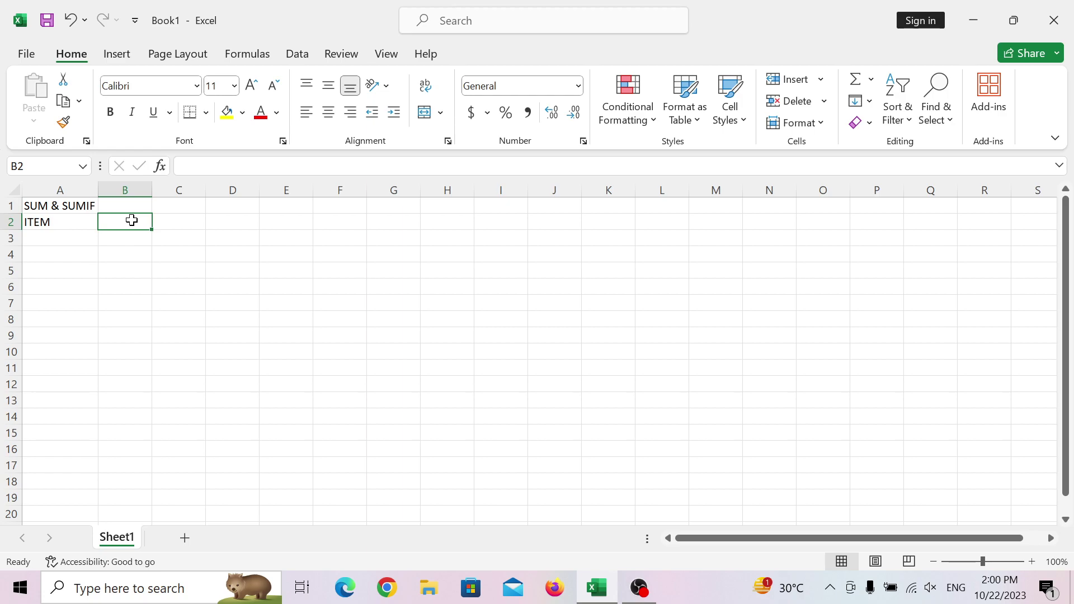
type("JAN")
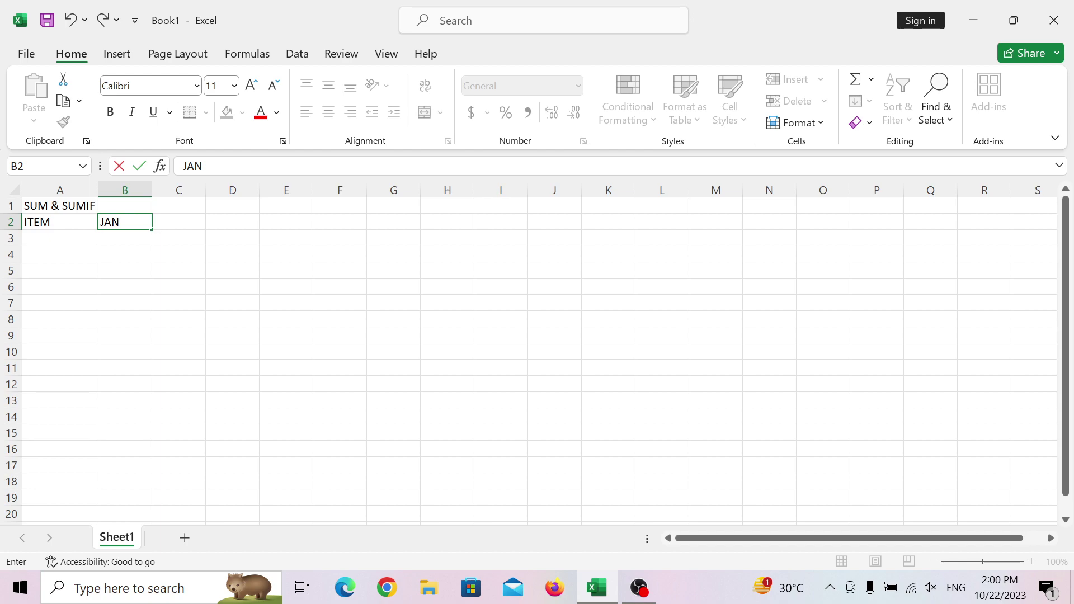
left_click_drag(154, 230, 732, 235)
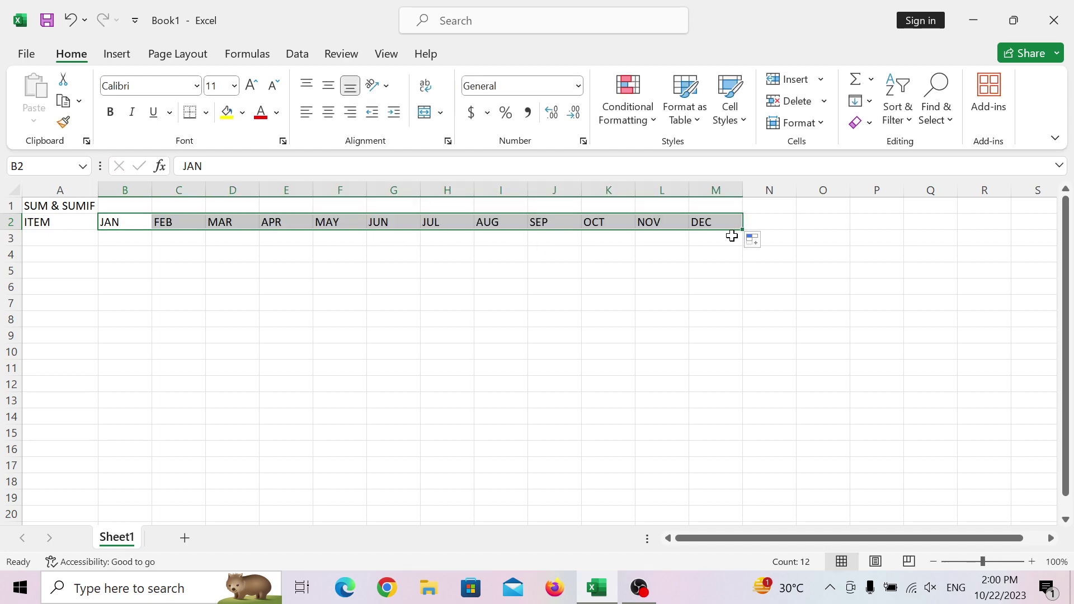
left_click_drag(77, 205, 698, 206)
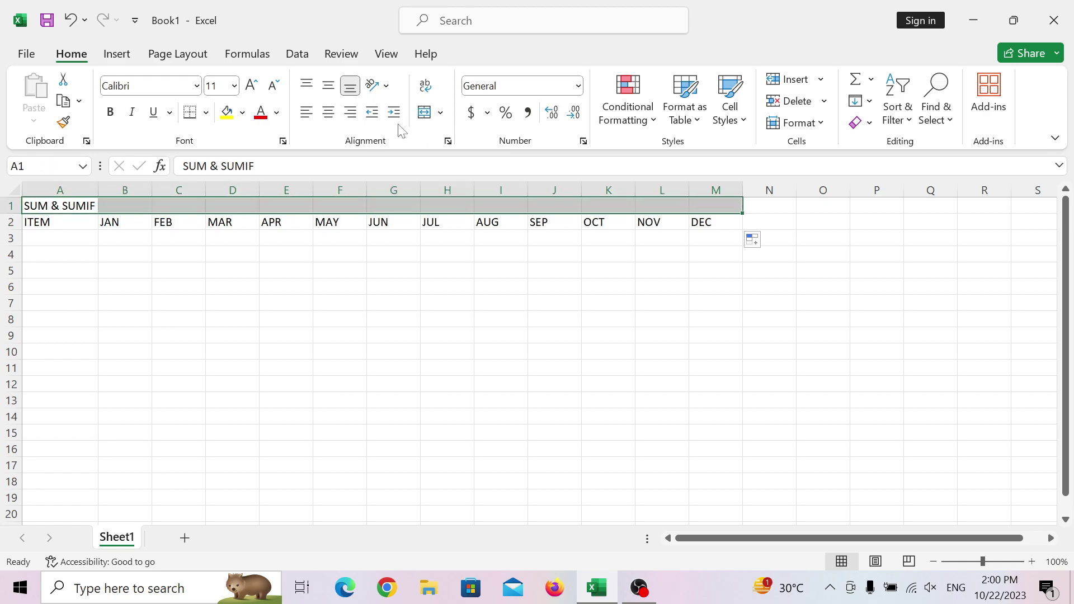
Merge and centre the title across A1:M1 in 36-point Algerian
left_click(425, 114)
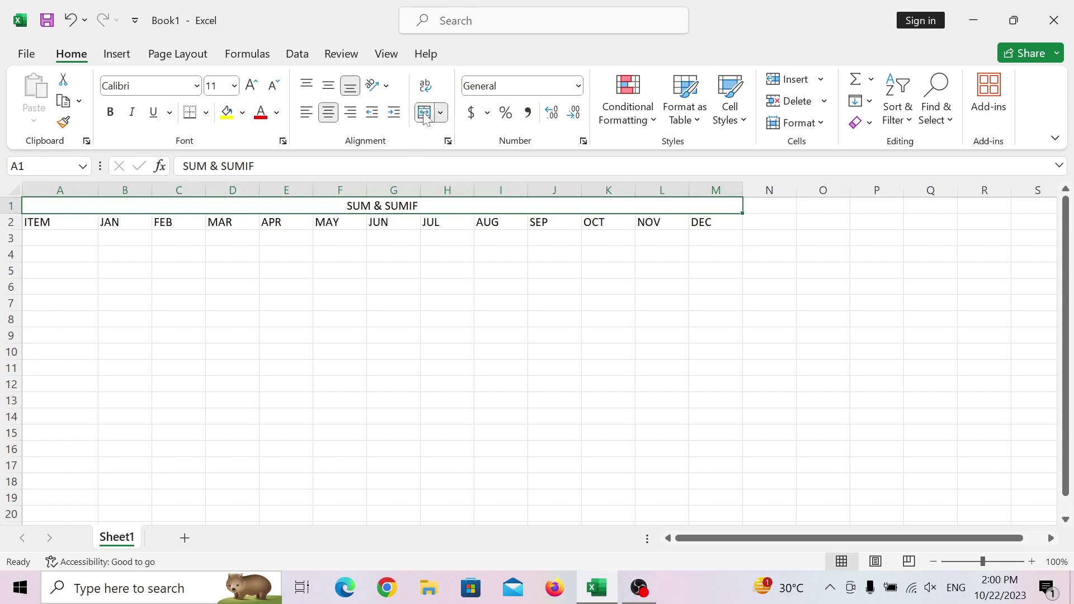
left_click(196, 85)
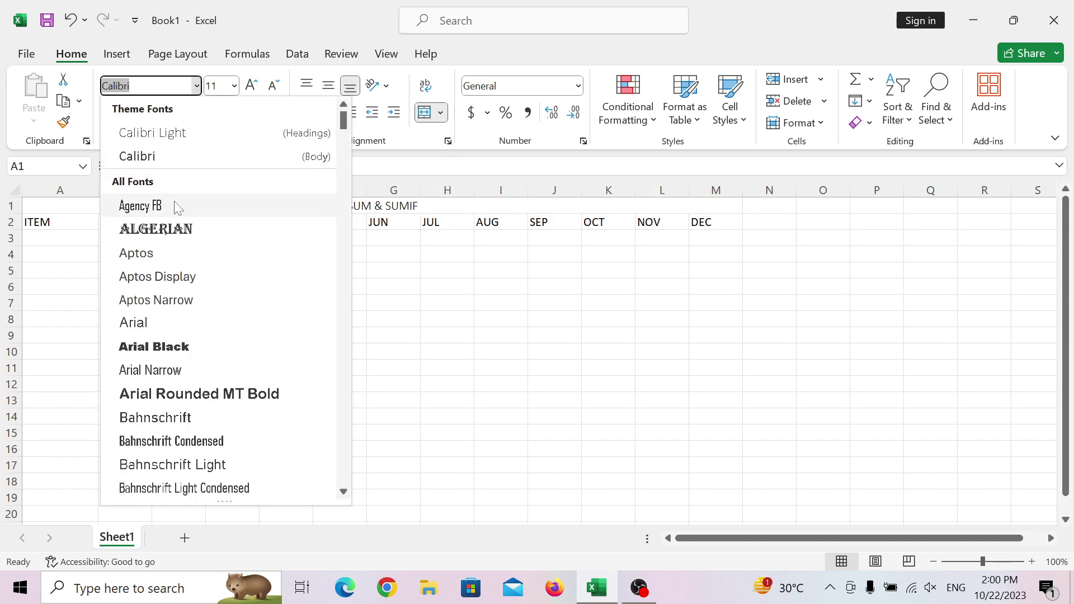
left_click(178, 229)
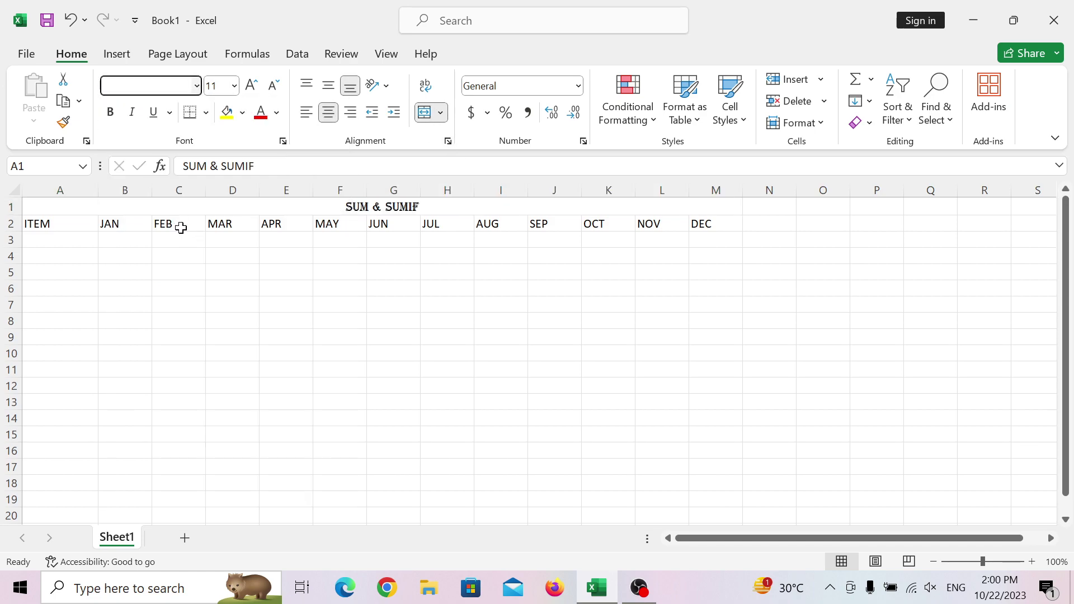
left_click(251, 85)
left_click(252, 86)
left_click(251, 86)
left_click(251, 86)
left_click(251, 85)
left_click(251, 86)
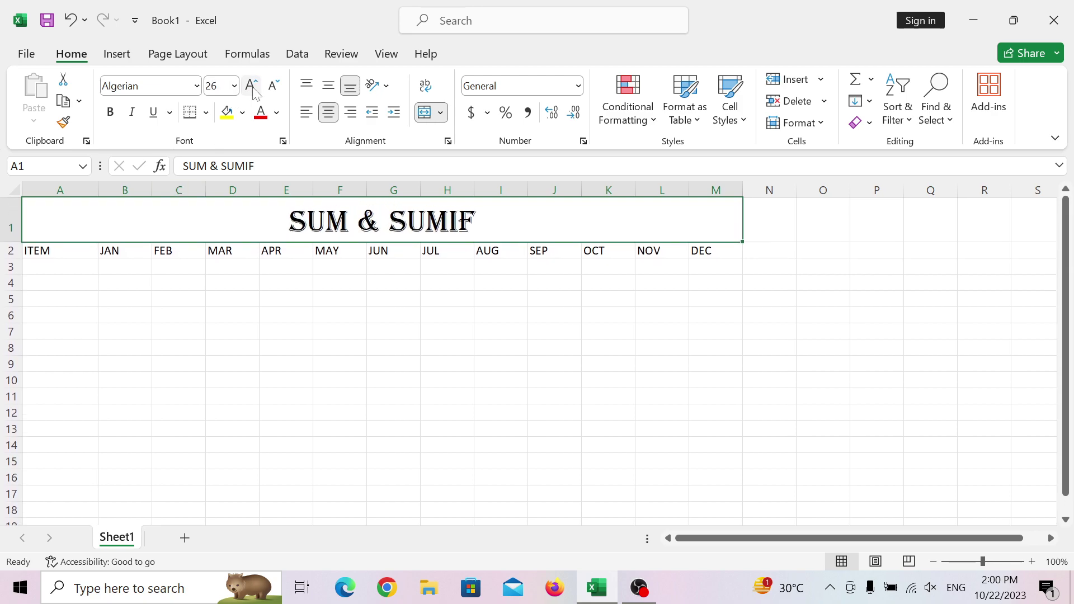
left_click(252, 85)
left_click(251, 86)
left_click(252, 86)
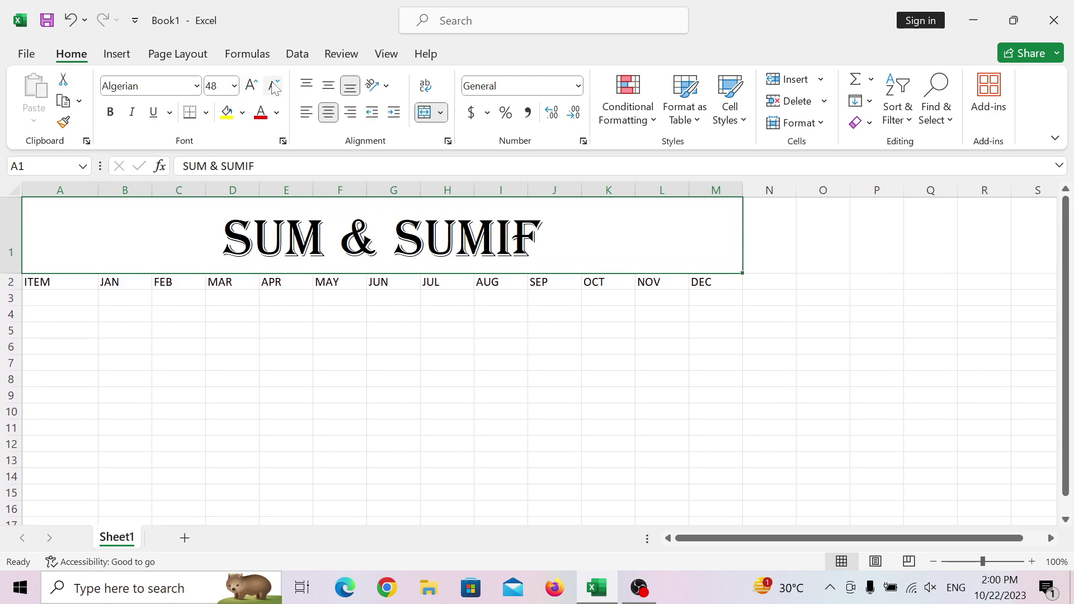
left_click(274, 87)
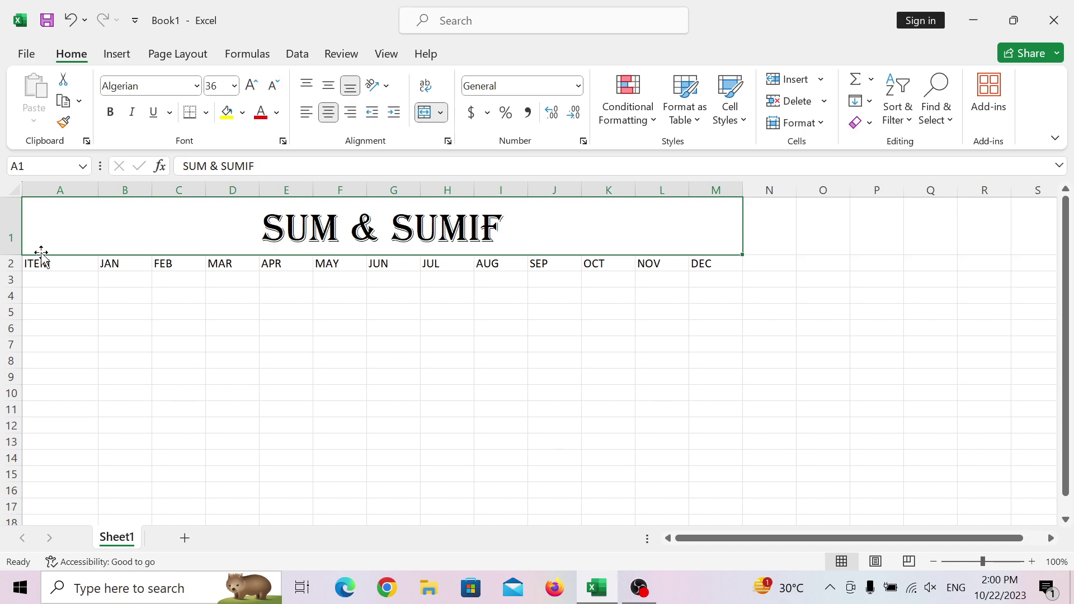
Middle-align and centre the ITEM–DEC headers in row 2 at size 14
left_click_drag(37, 263, 714, 266)
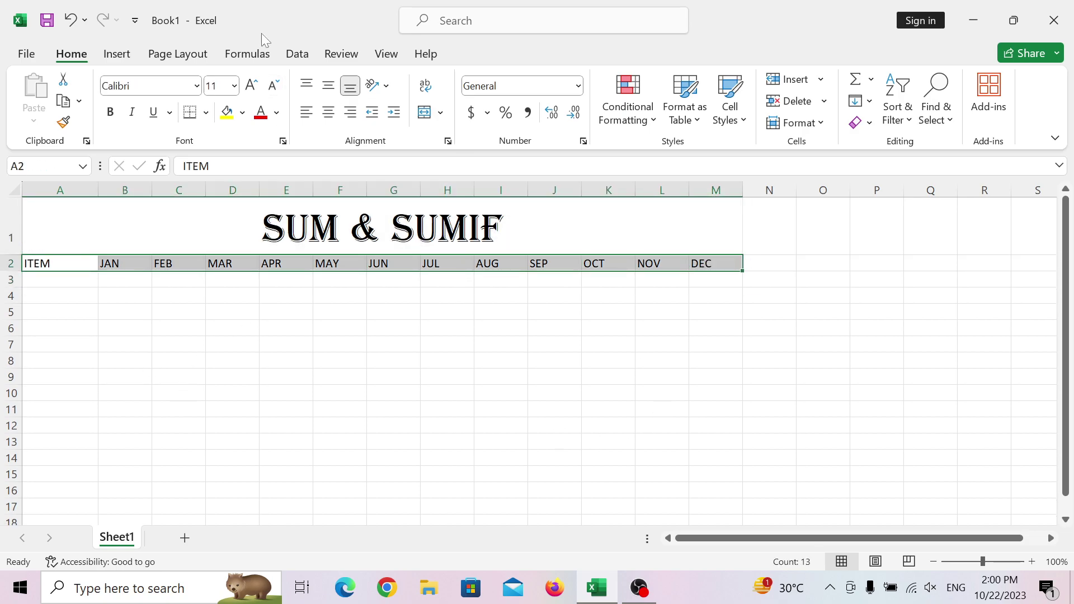
left_click(327, 88)
left_click(328, 111)
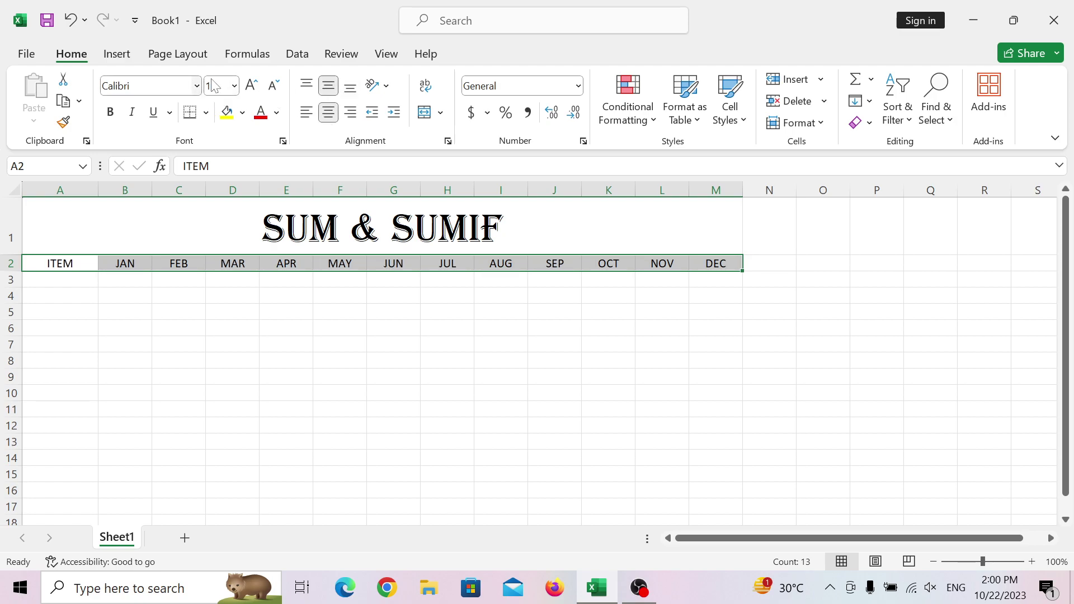
left_click(250, 85)
left_click(250, 85)
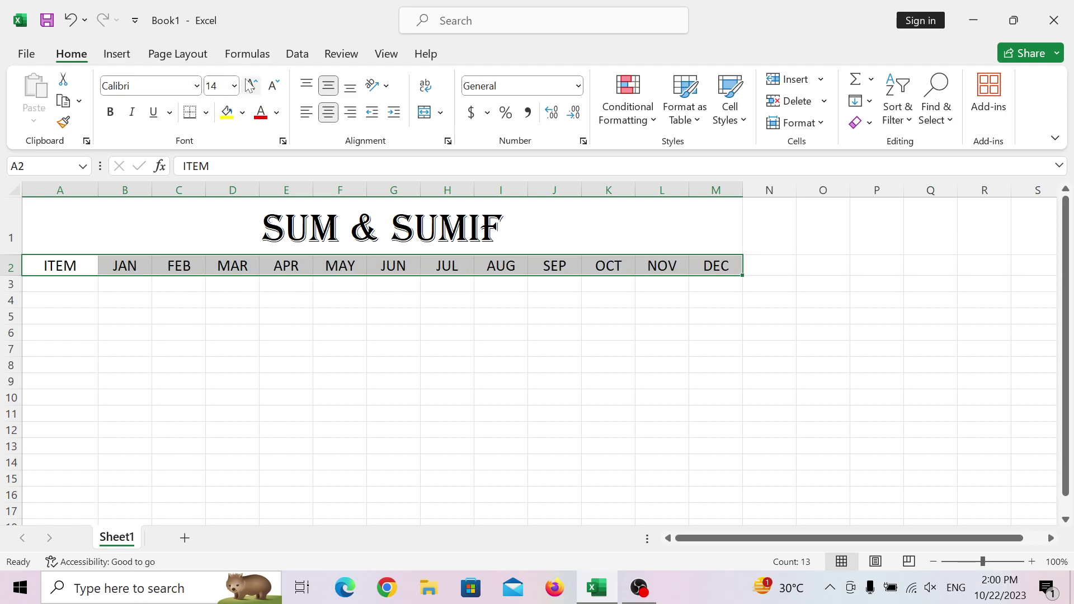
Apply All Borders to the whole sheet, then select A3
left_click(351, 340)
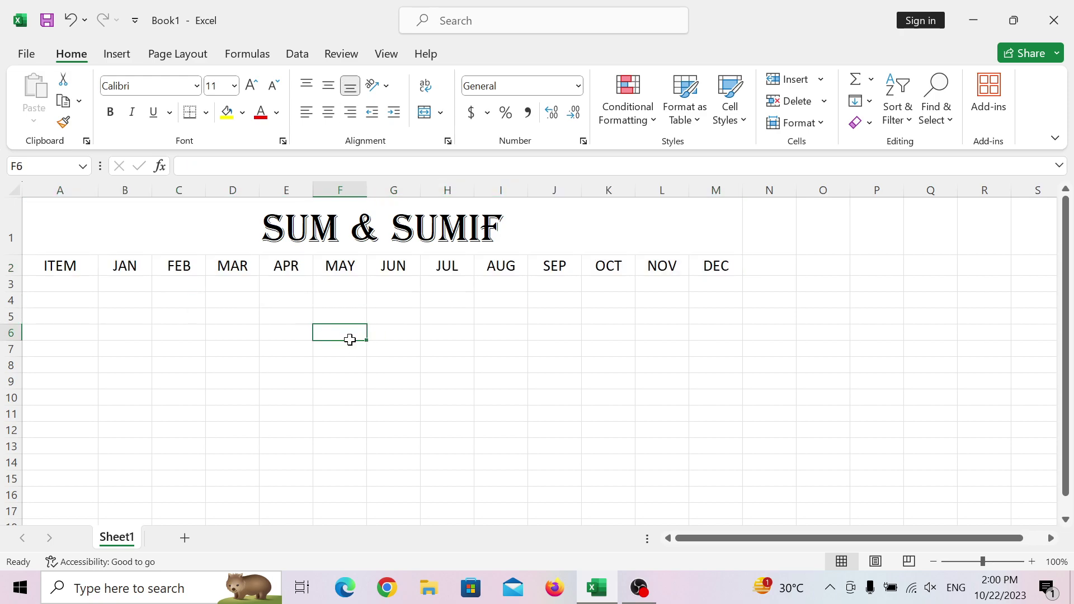
key("ctrl+a")
left_click(206, 112)
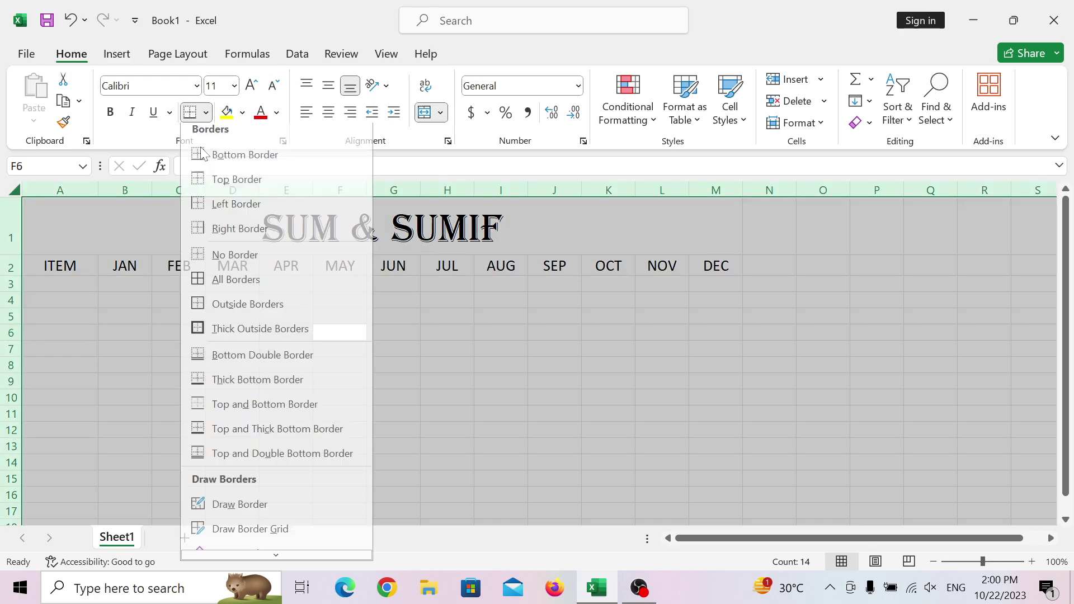
left_click(235, 279)
left_click(139, 302)
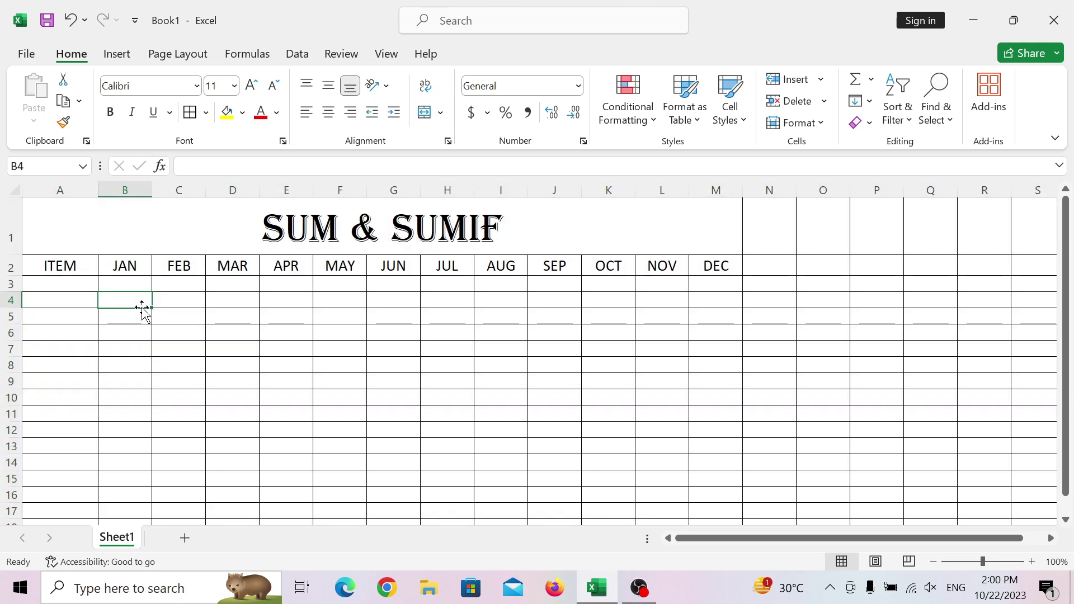
left_click(82, 287)
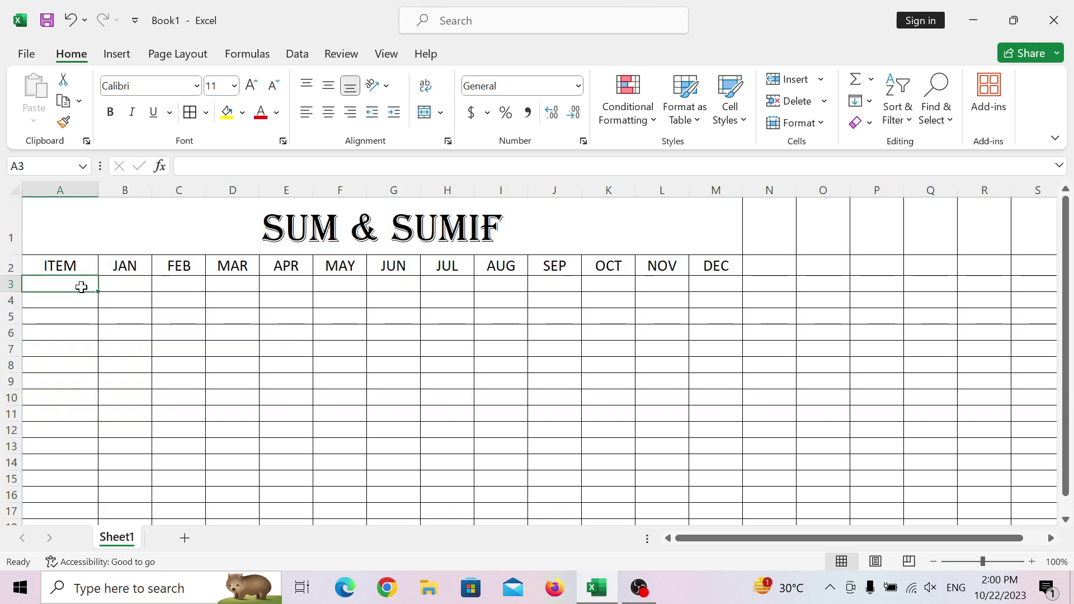
Fill A3:A7 with KEYBOARD, MOUSE, KEYBOARD, KEYBOARD, KEYBOARD
type("KEYBOARD")
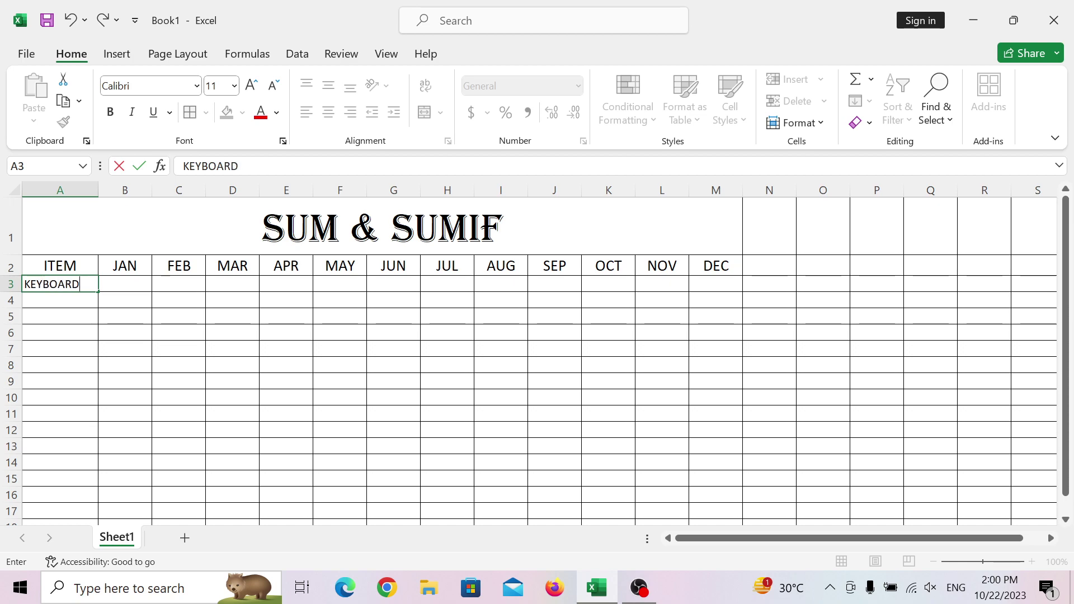
key("Return")
type("MOU")
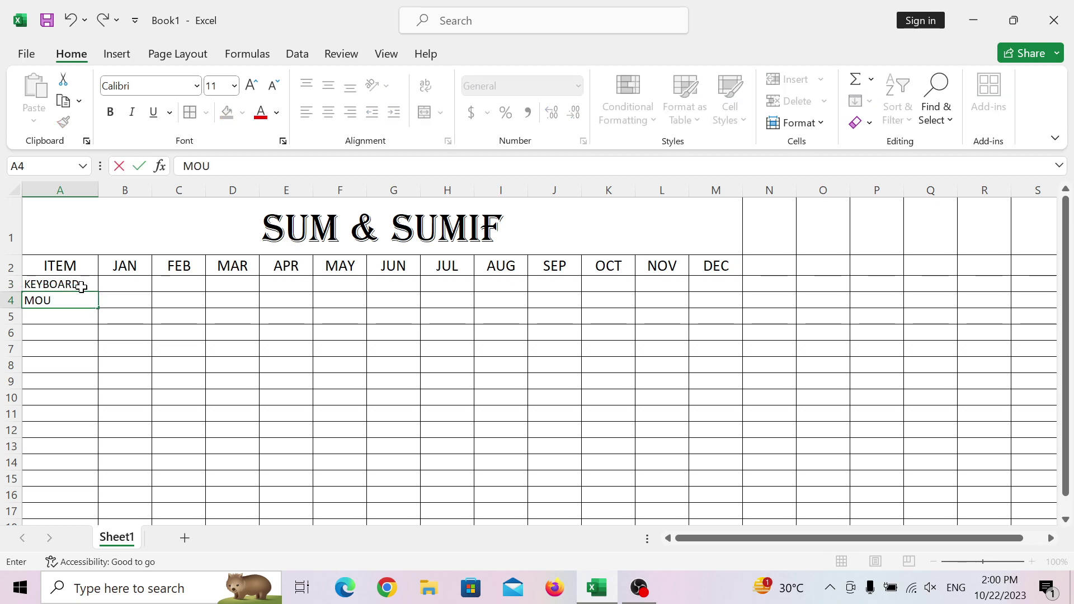
type("SE")
key("Return")
type("KE")
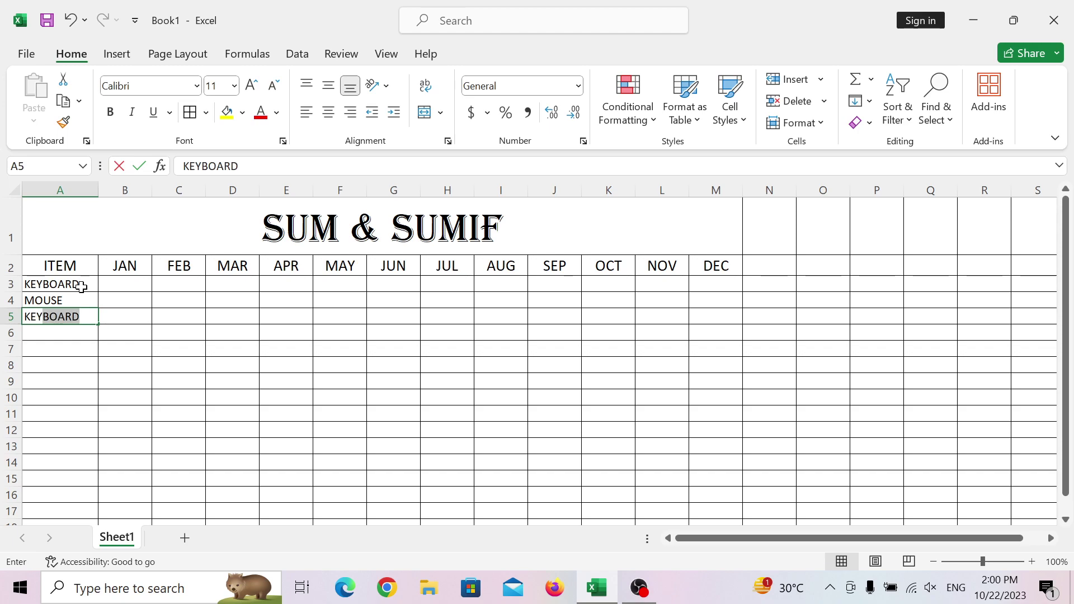
key("Return")
type("KEYBOARD")
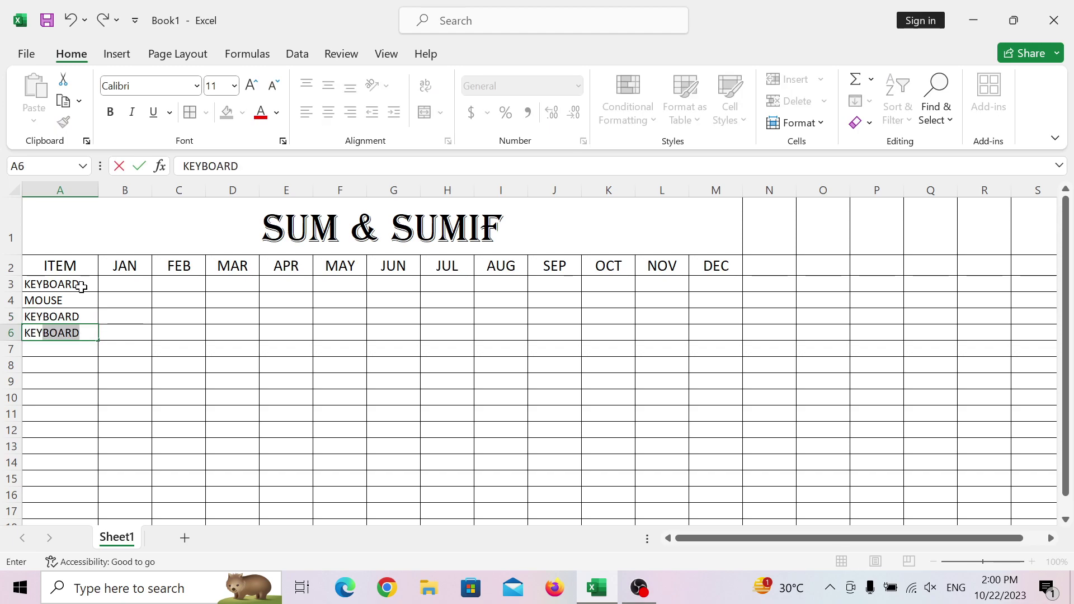
key("Return")
type("KEYBOARD")
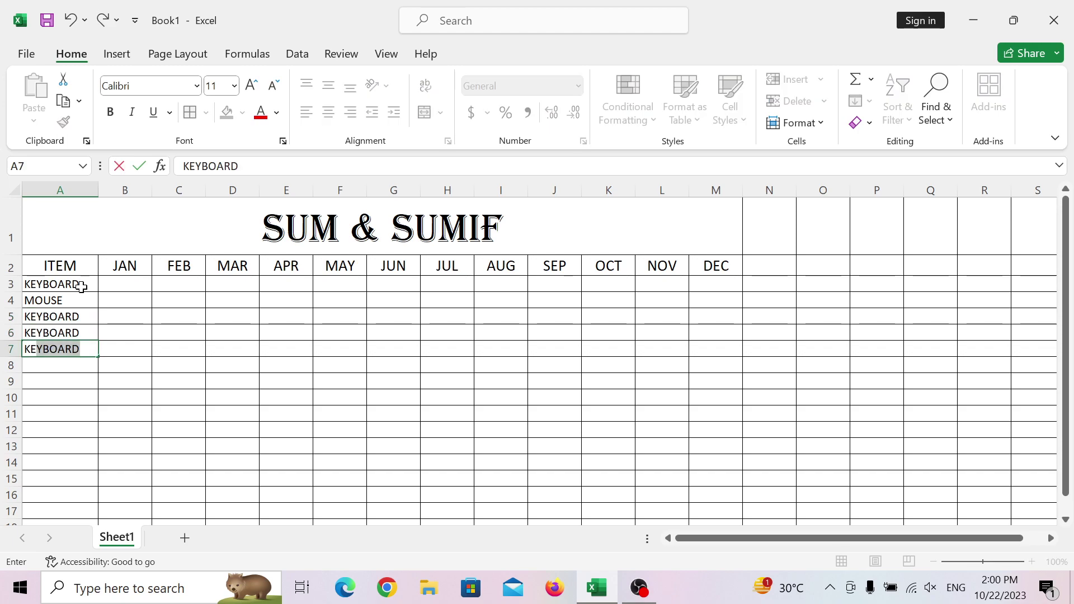
key("Return")
Fill A8:A12 with MOUSE, CPU, PRINTER, SCANNER, KEYBOARD, then select B3
type("MOUSE")
key("Return")
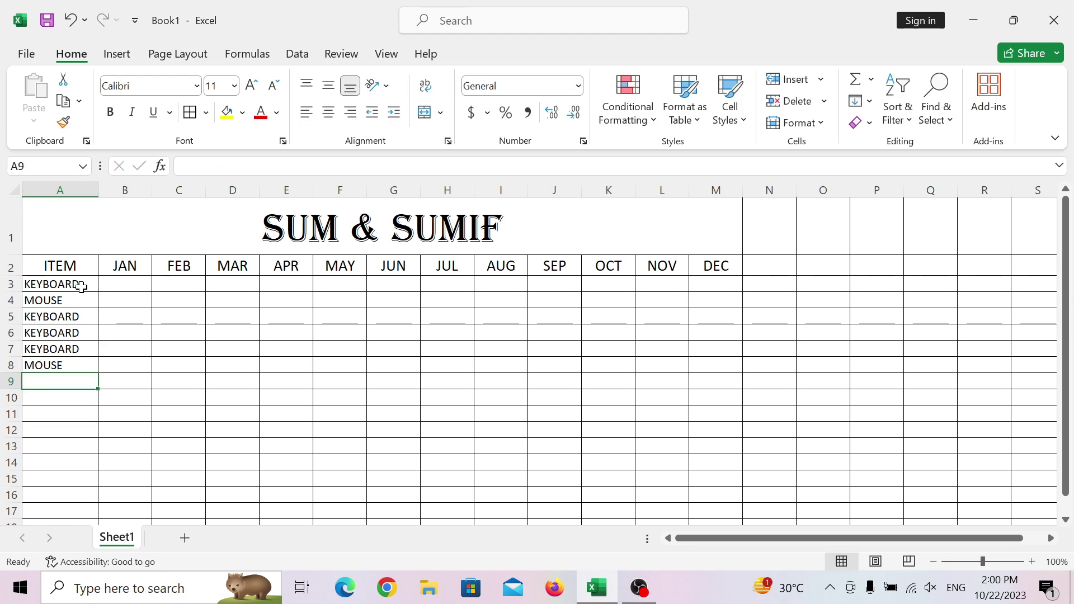
type("CPU")
key("Return")
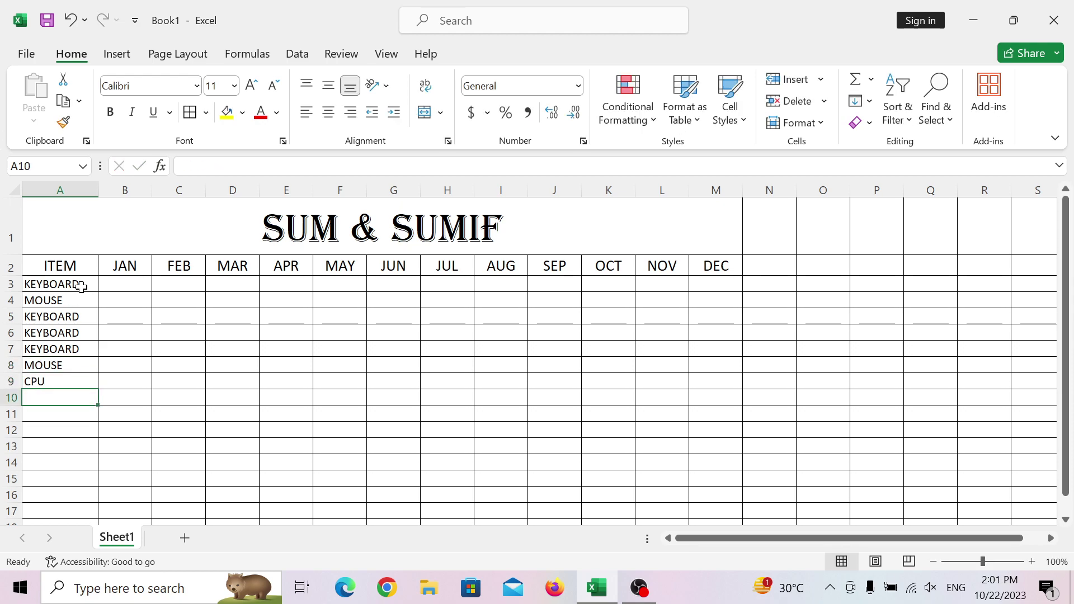
type("PRIN")
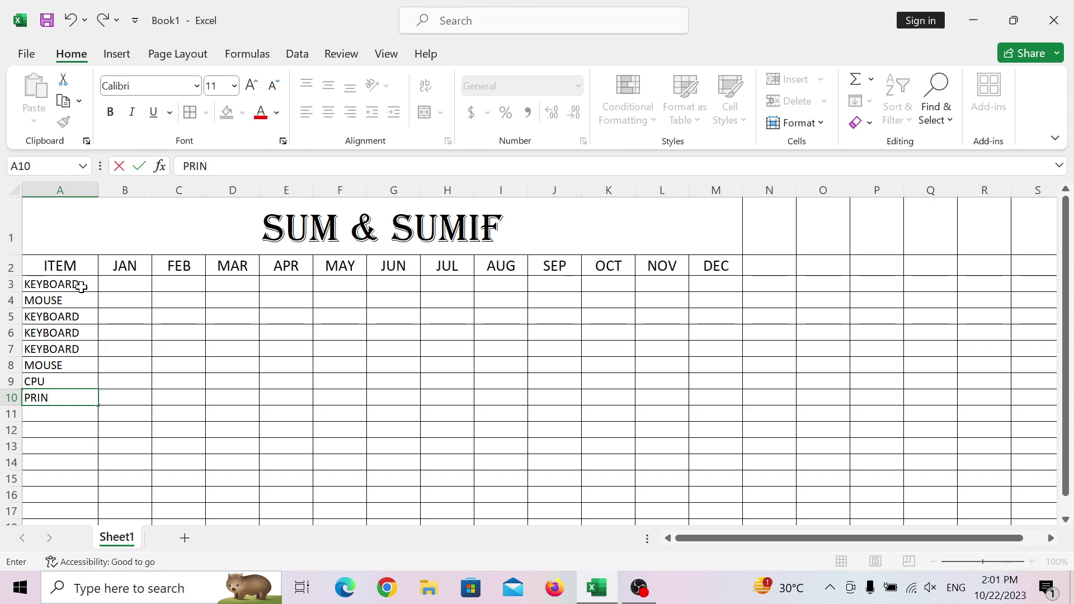
type("TER")
key("Return")
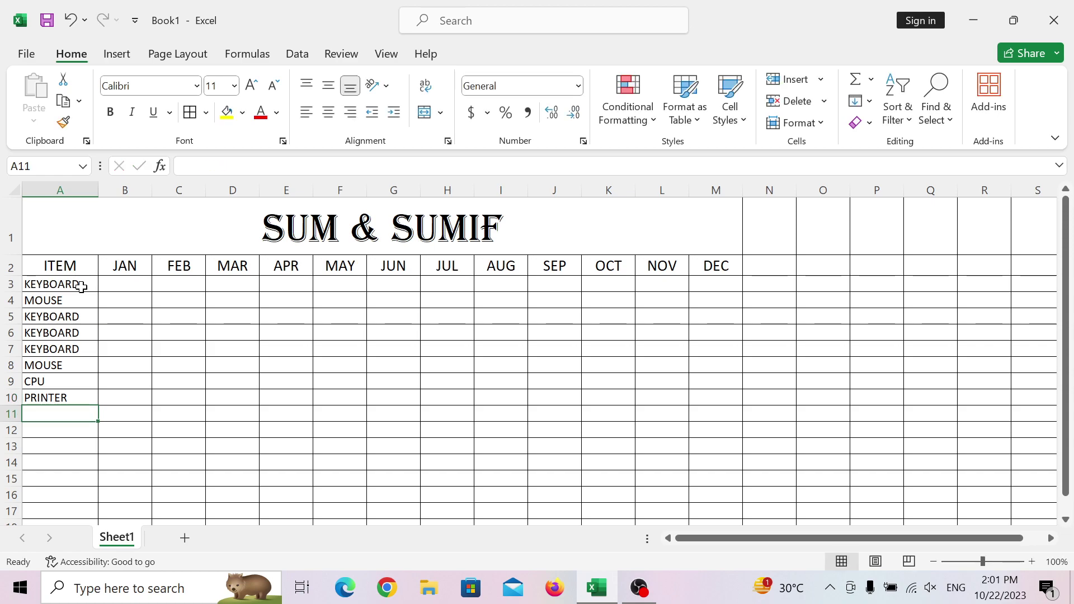
type("SCANNER")
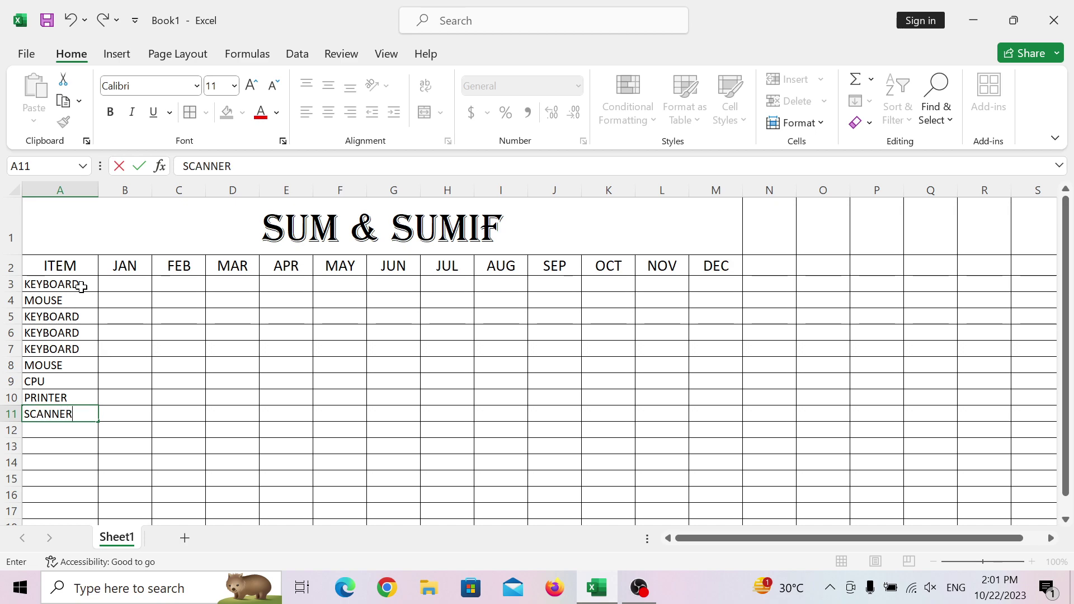
key("Return")
type("KEYBOARD")
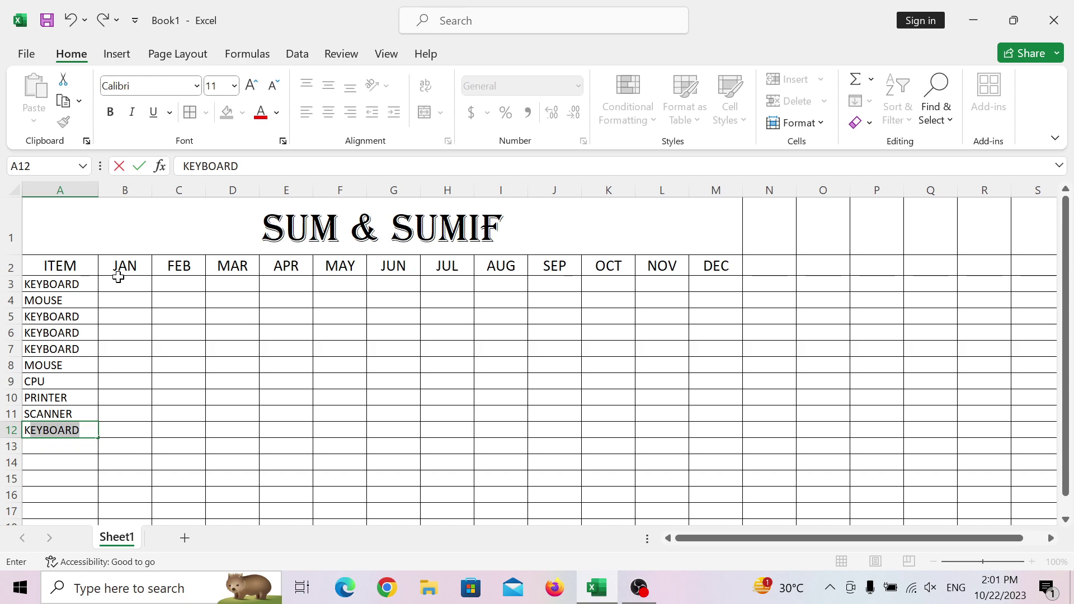
left_click(120, 281)
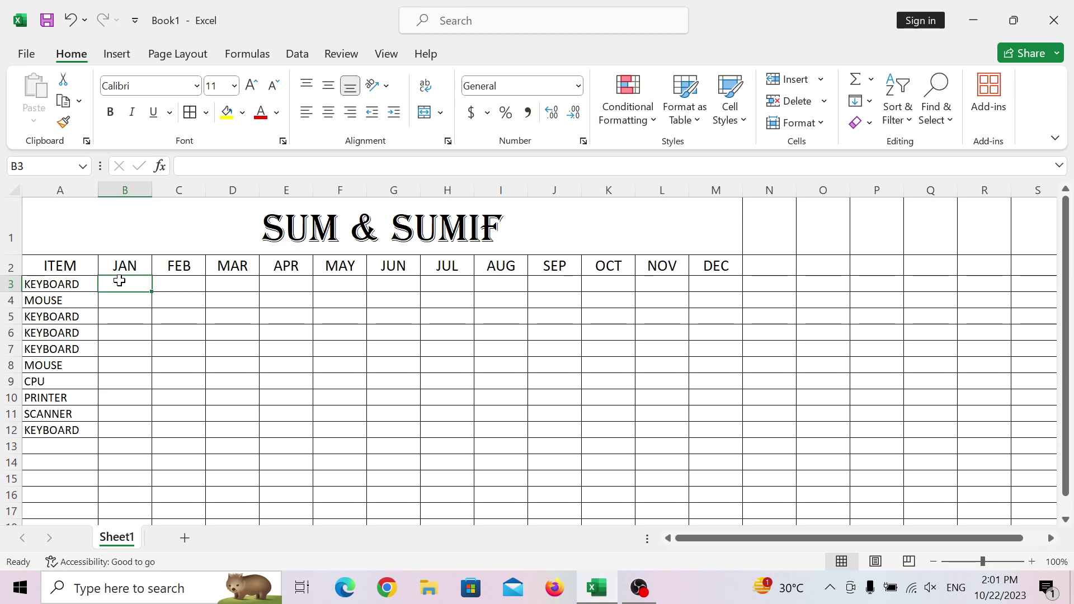
Enter JAN values 20, 45, 60, 30, 25, 15, 20, 20, 45, 30 in B3:B12
type("20")
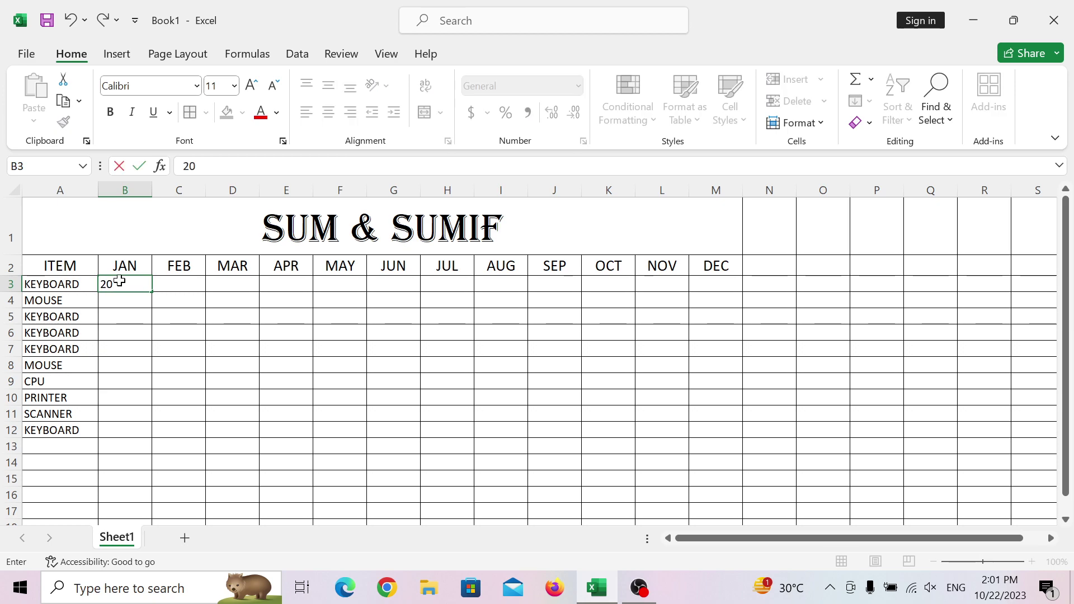
key("Return")
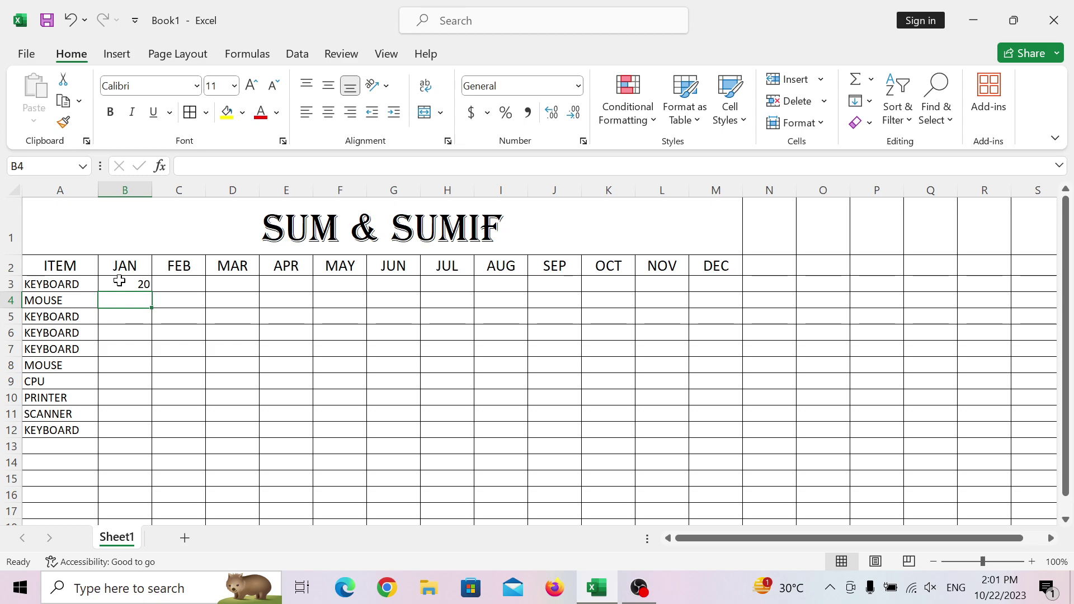
type("45")
key("Return")
type("60")
key("Return")
type("3")
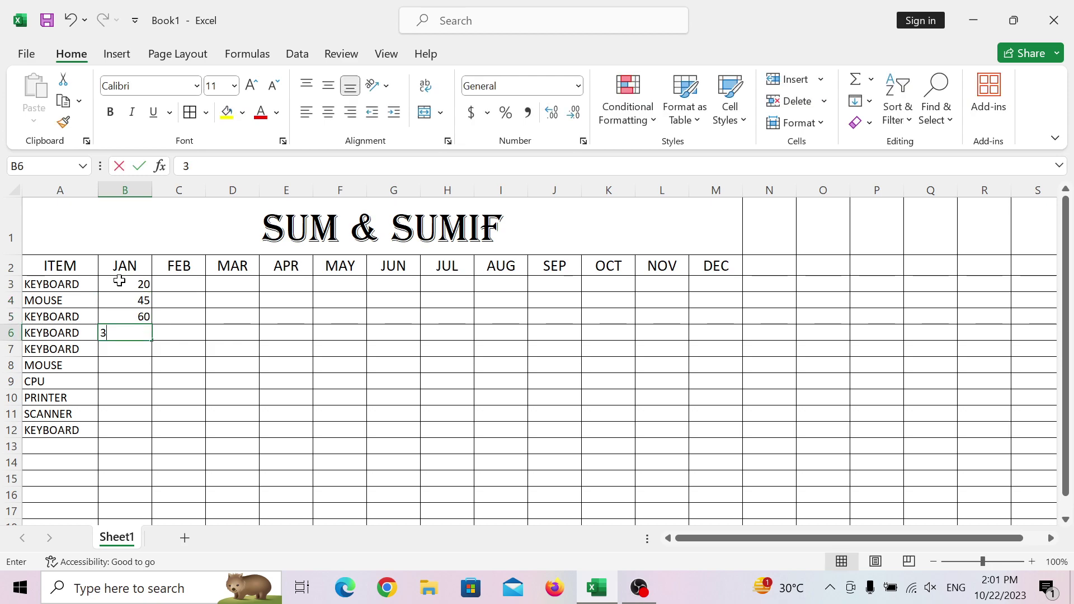
type("0")
key("Return")
type("25")
key("Return")
type("15")
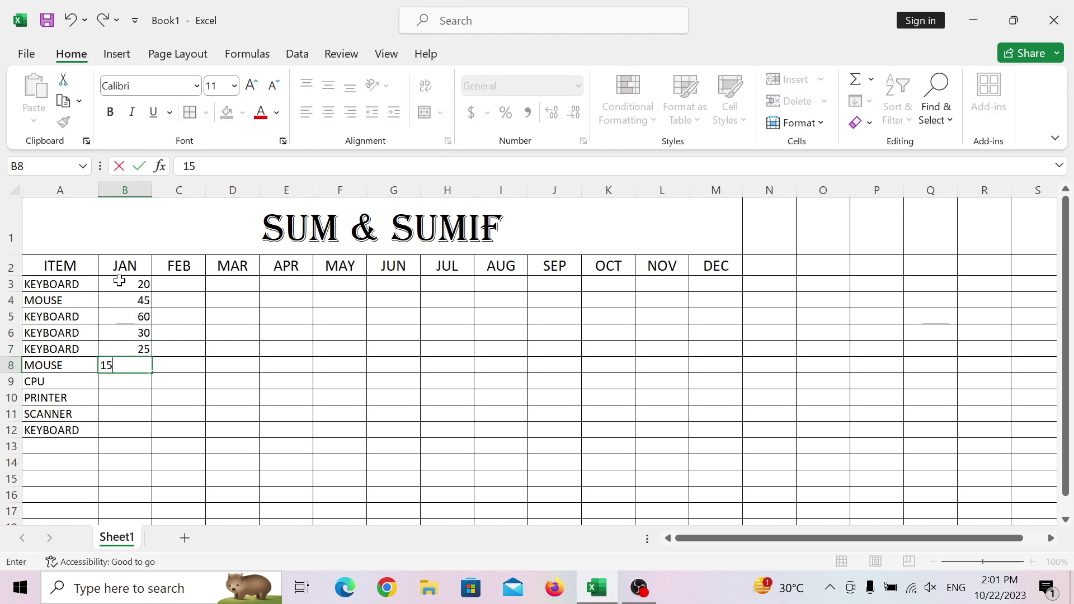
key("Return")
type("20")
key("Return")
type("2")
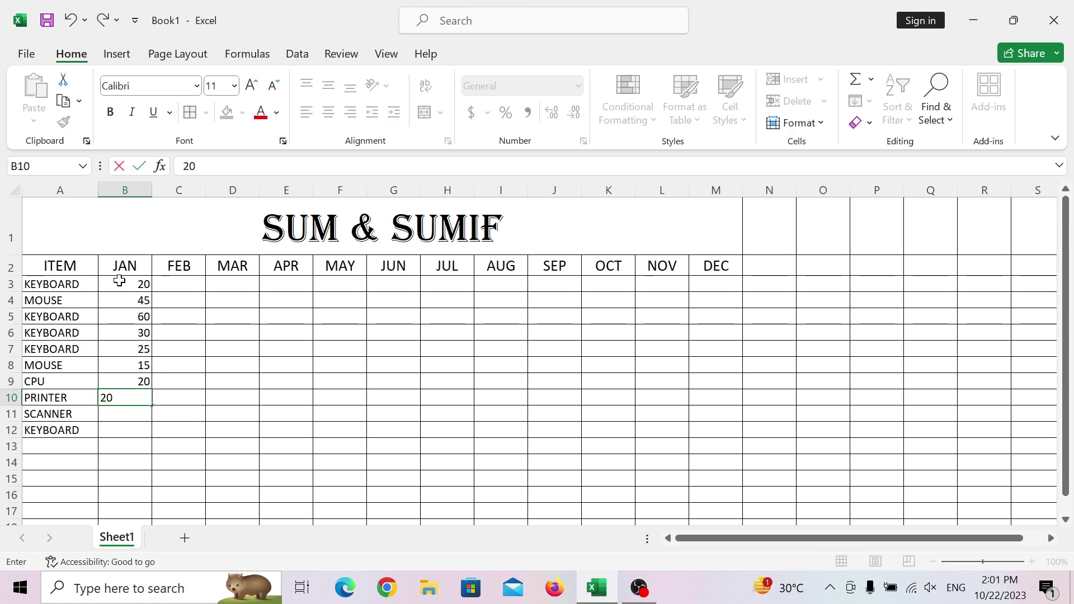
key("Return")
type("45")
key("Return")
type("3")
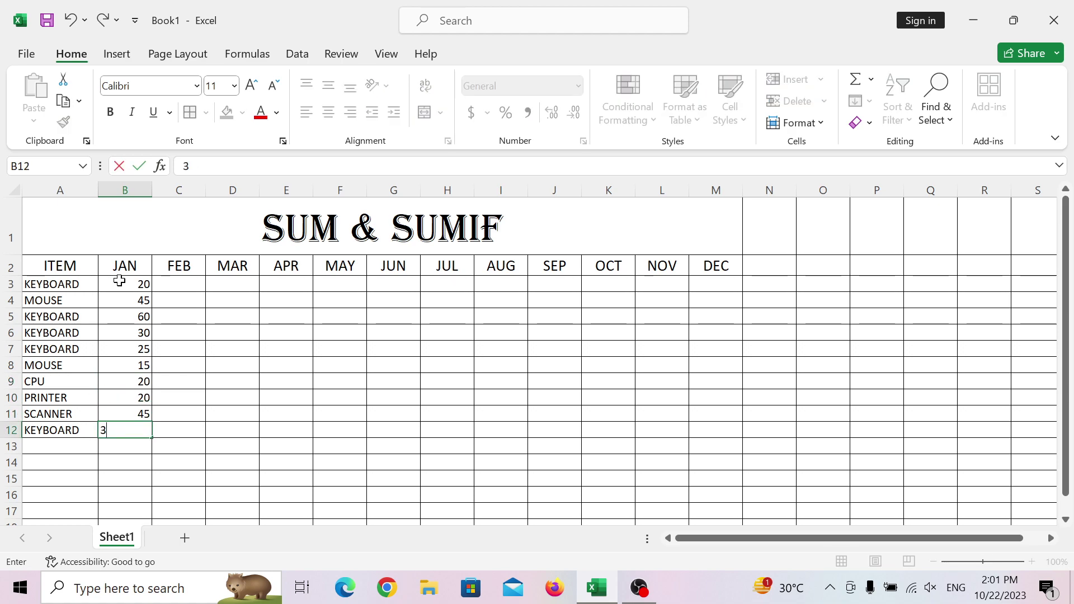
key("Return")
Enter FEB values 75, 65, 35, 60, 30, 20, 10, 44, 56, 63 in C3:C12
key("Right")
key("Up")
key("Up")
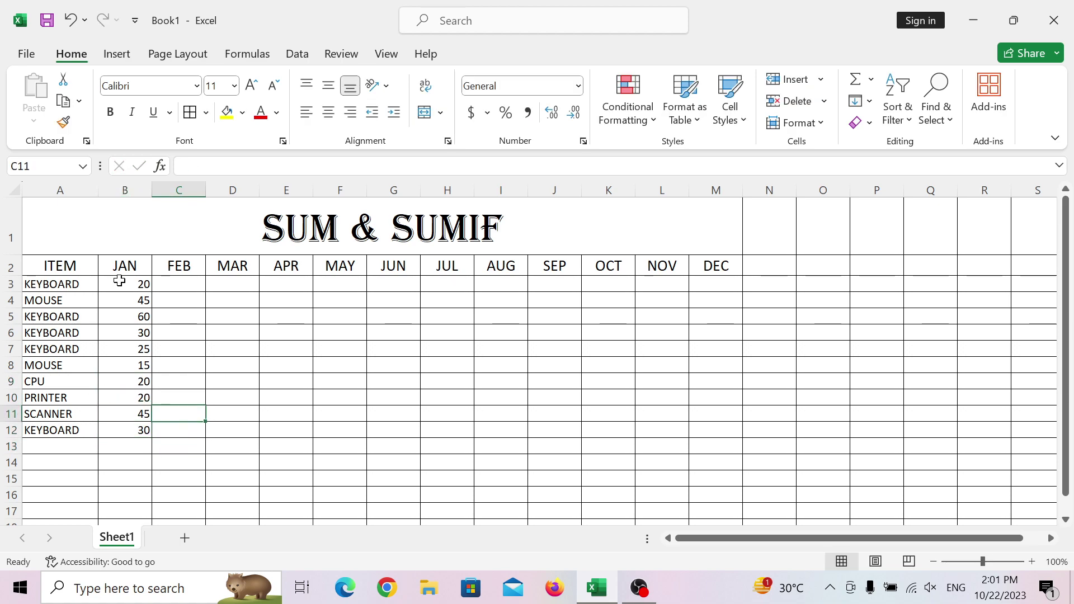
key("Up")
key("Up")
key("Up")
key("Up")
key("Up")
key("Up")
key("Up")
key("Up")
key("Up")
key("Down")
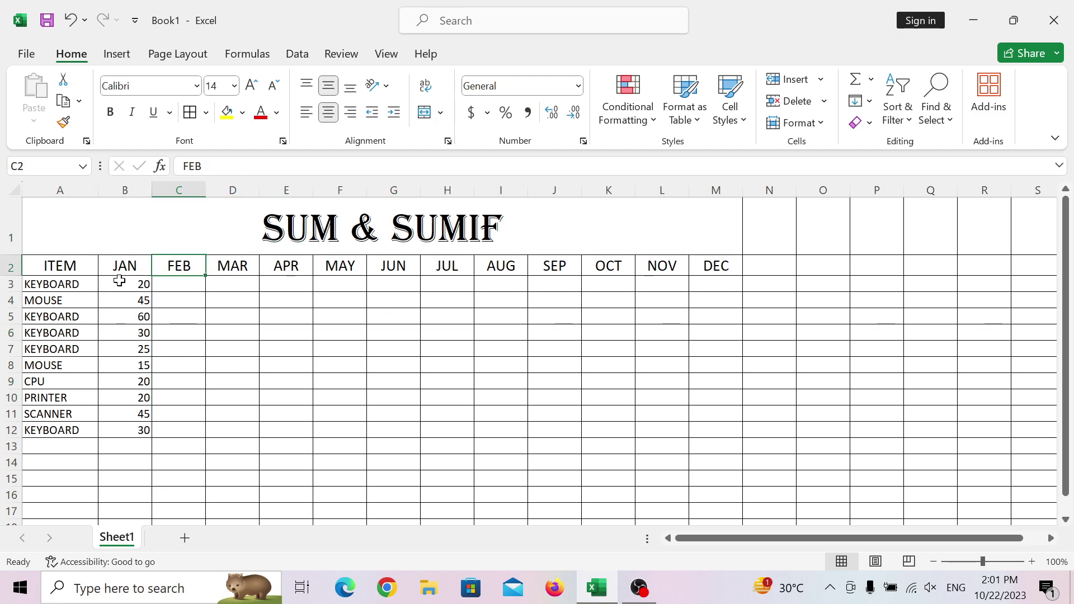
key("Down")
type("75")
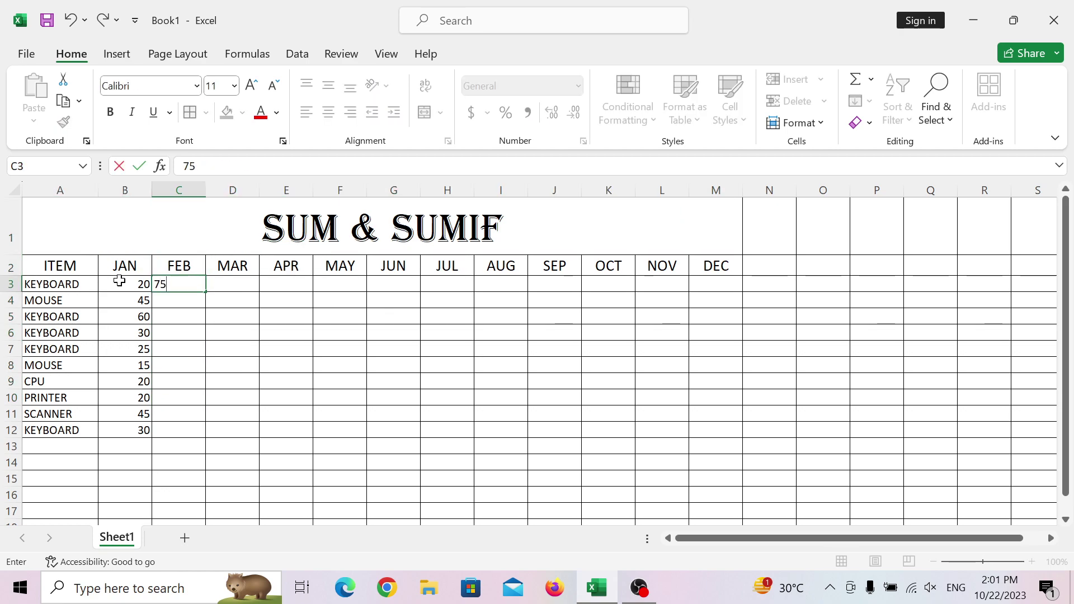
key("Return")
type("65")
key("Return")
key("Return")
type("3")
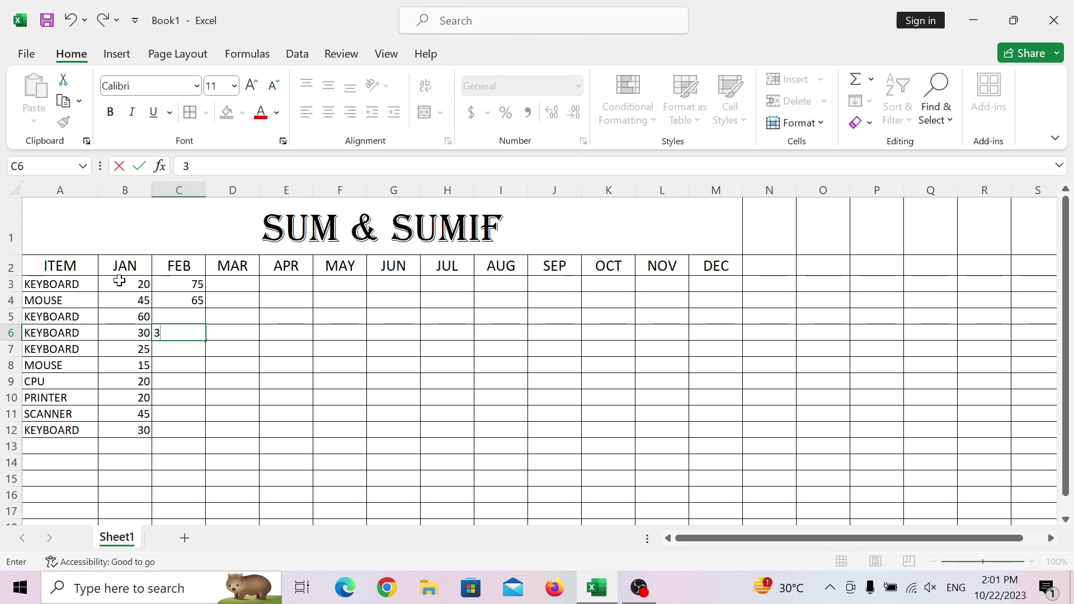
key("Up")
type("35")
key("Return")
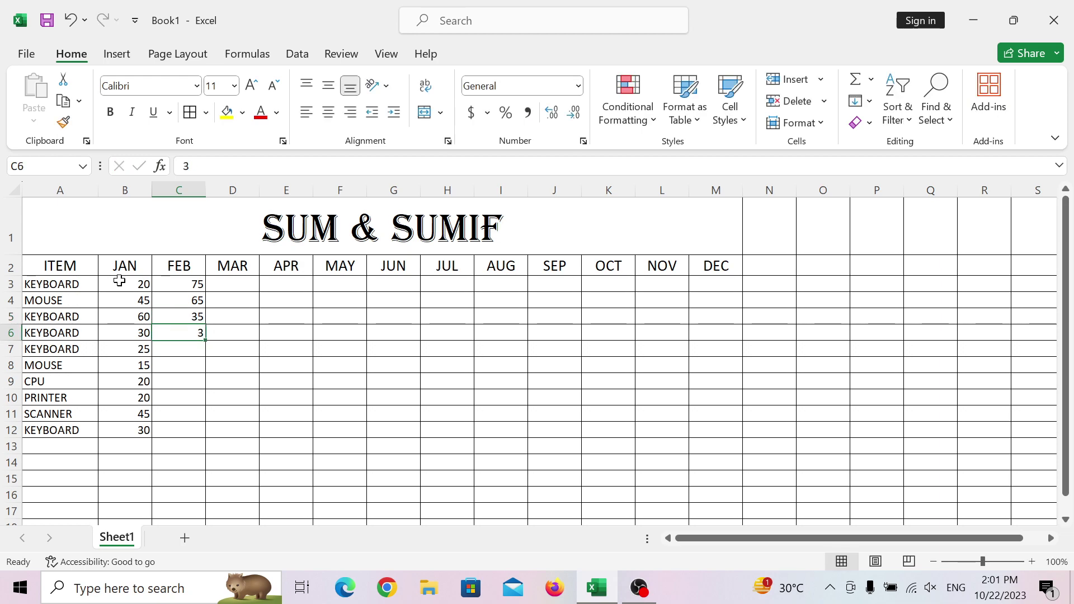
type("60")
key("Return")
type("30")
key("Return")
type("2")
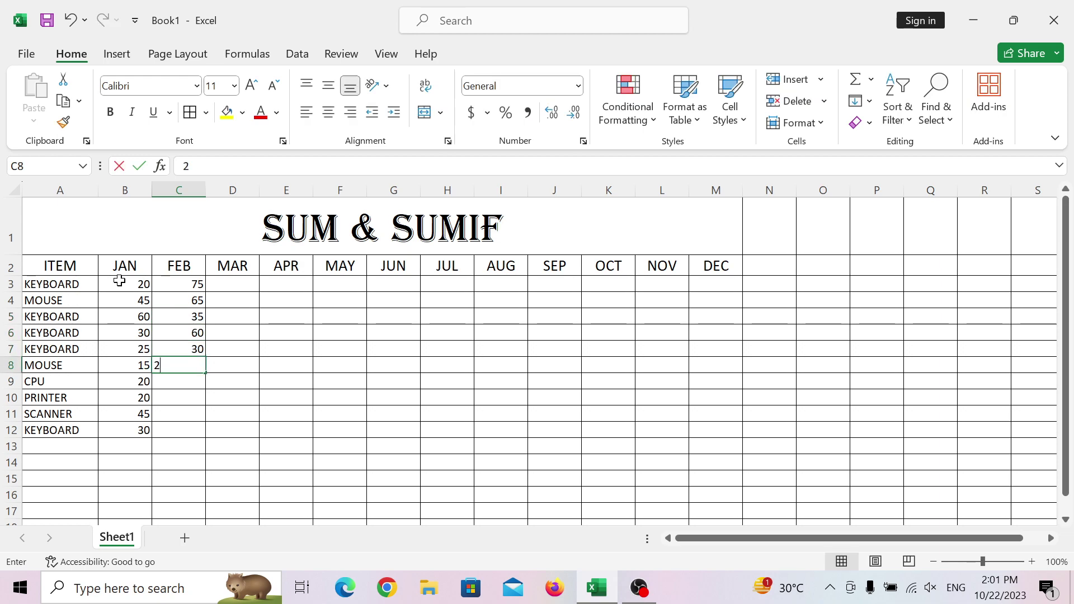
type("0")
key("Return")
type("10")
key("Return")
type("4")
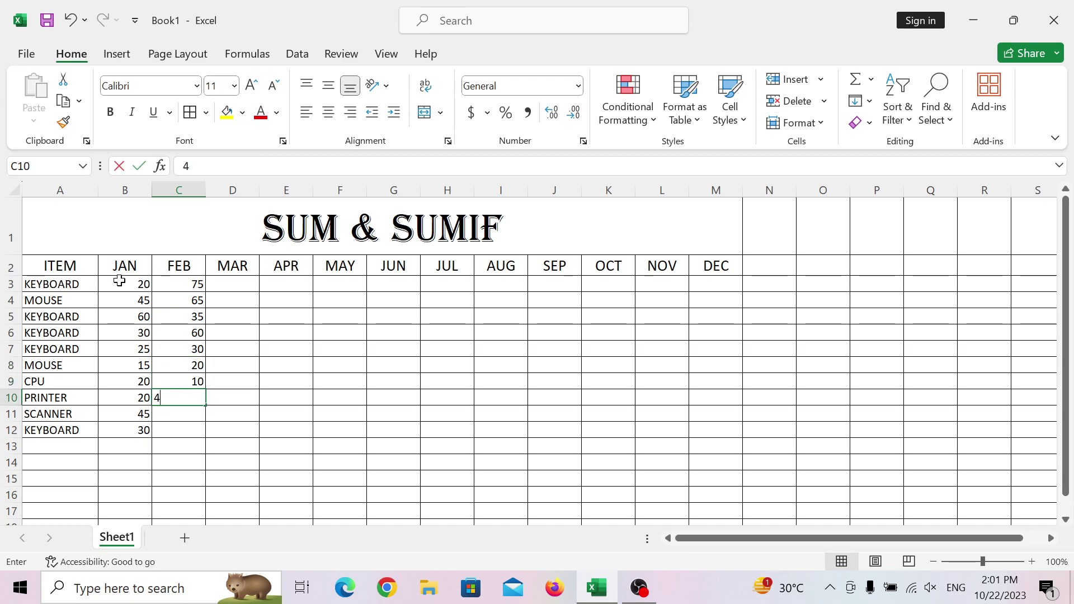
type("45")
key("BackSpace")
key("Return")
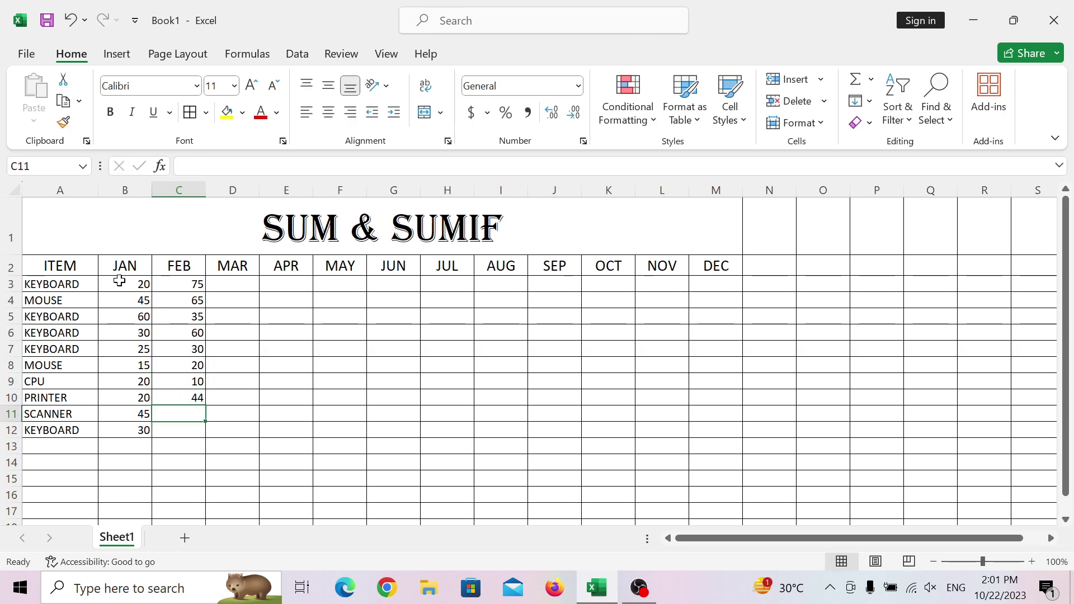
type("56")
key("Return")
type("63")
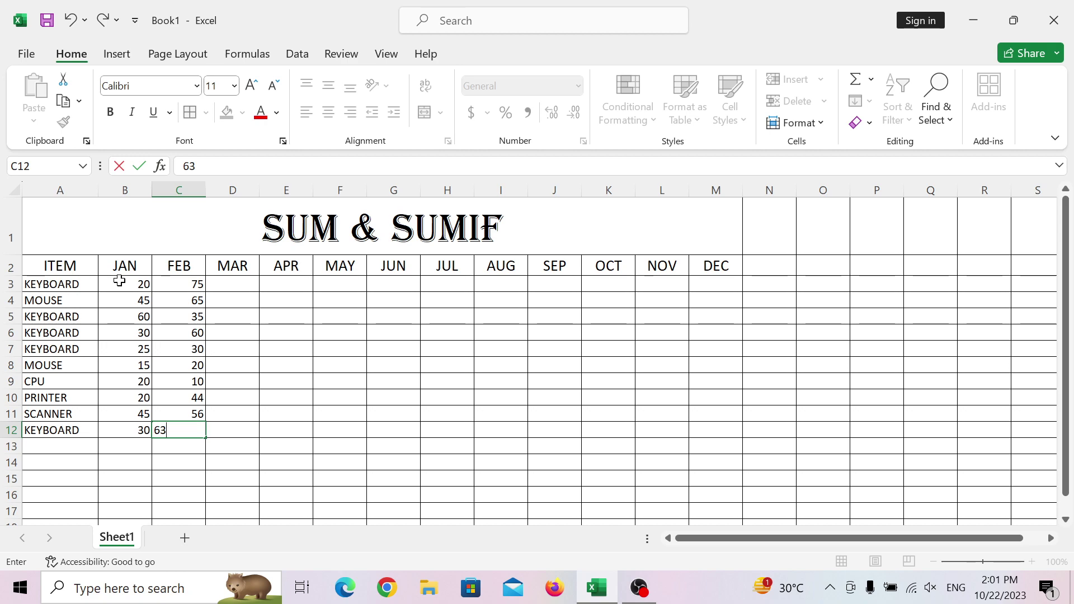
key("Tab")
Enter the MAR quantities bottom-up from D12 to D3: 25, 85, 8, 65, 45, 75, 85, 95, 1, 78
type("25")
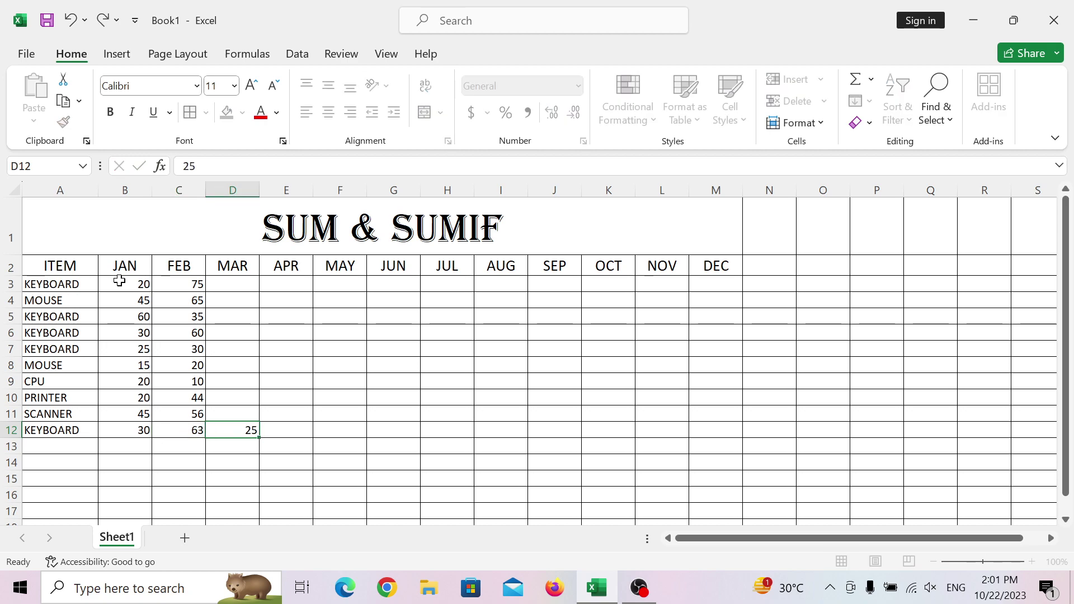
key("Up")
type("85")
key("Up")
type("8")
key("Up")
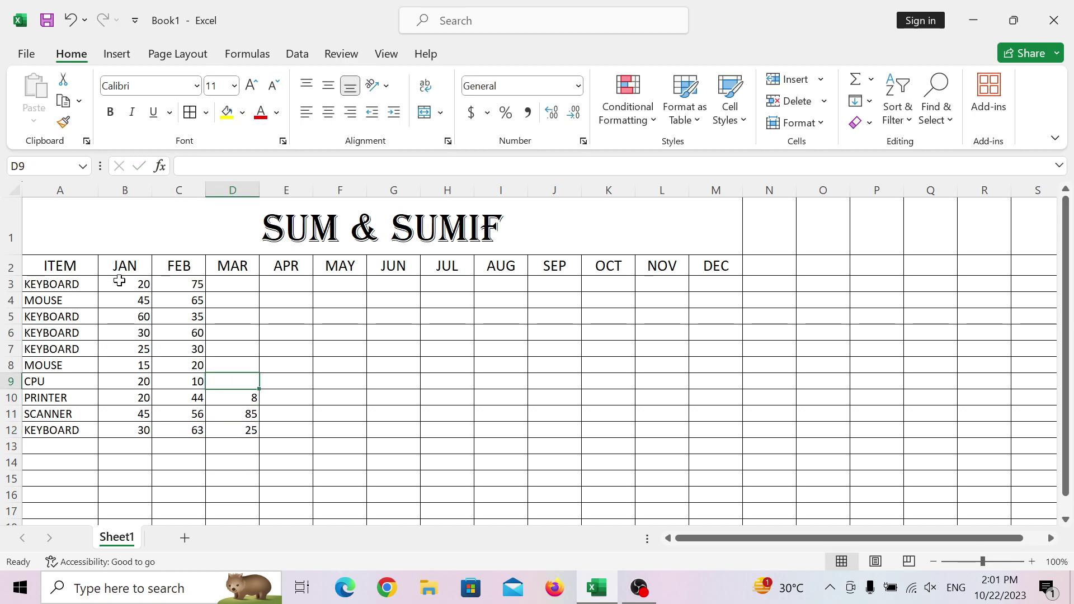
type("65")
key("Up")
type("45")
key("Up")
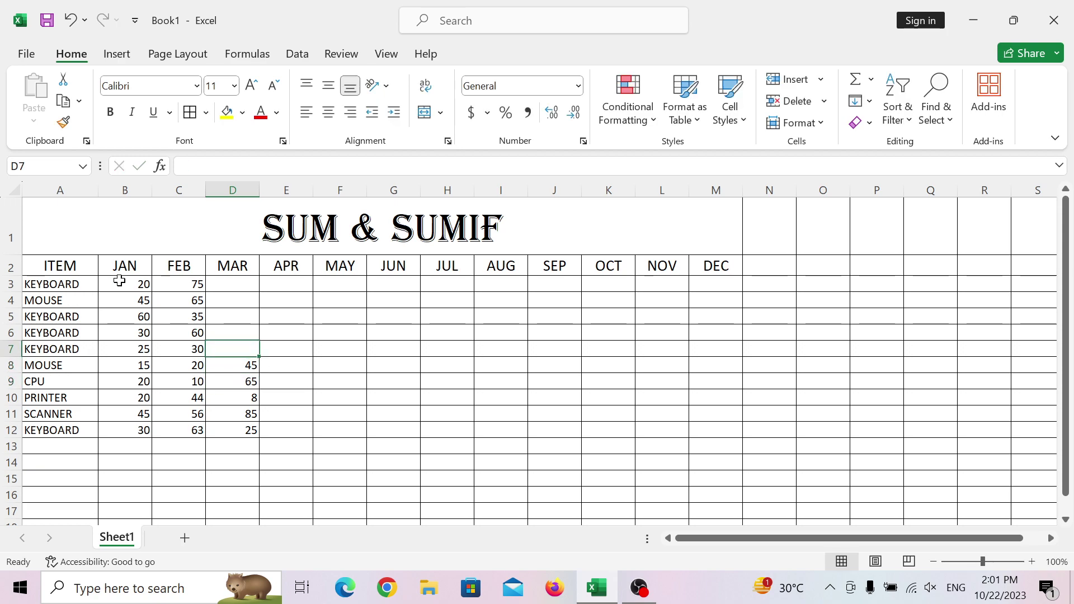
type("75")
key("Up")
type("85")
key("Up")
type("95")
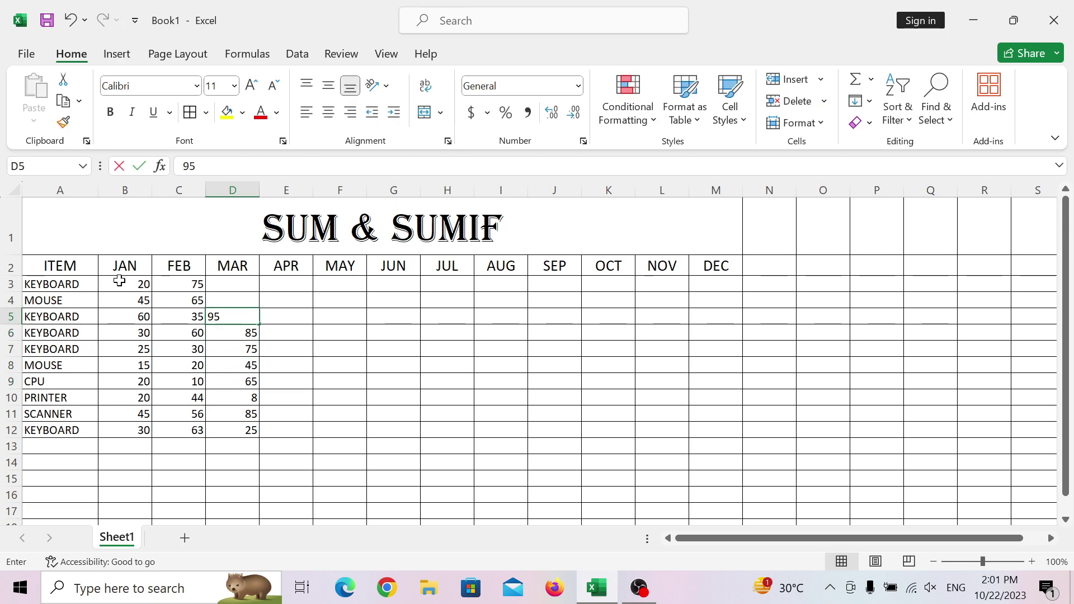
key("Up")
type("1")
key("Up")
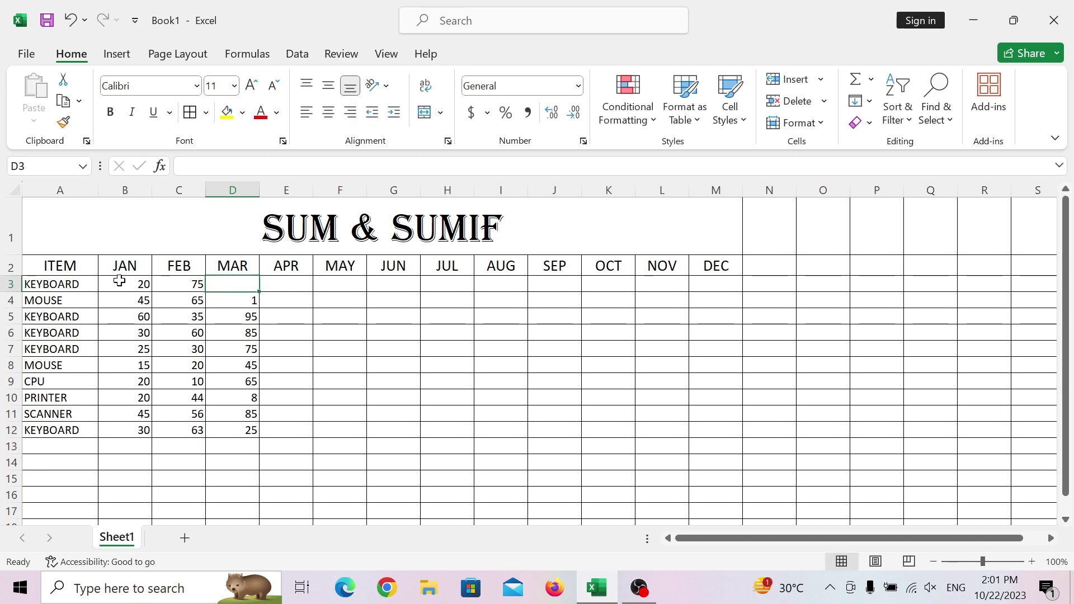
type("78")
key("Up")
Enter the APR quantities in E3:E12: 20, 30, 60, 55, 65, 855, 85, 96, 75, 85, leaving E13 empty
key("Right")
key("Down")
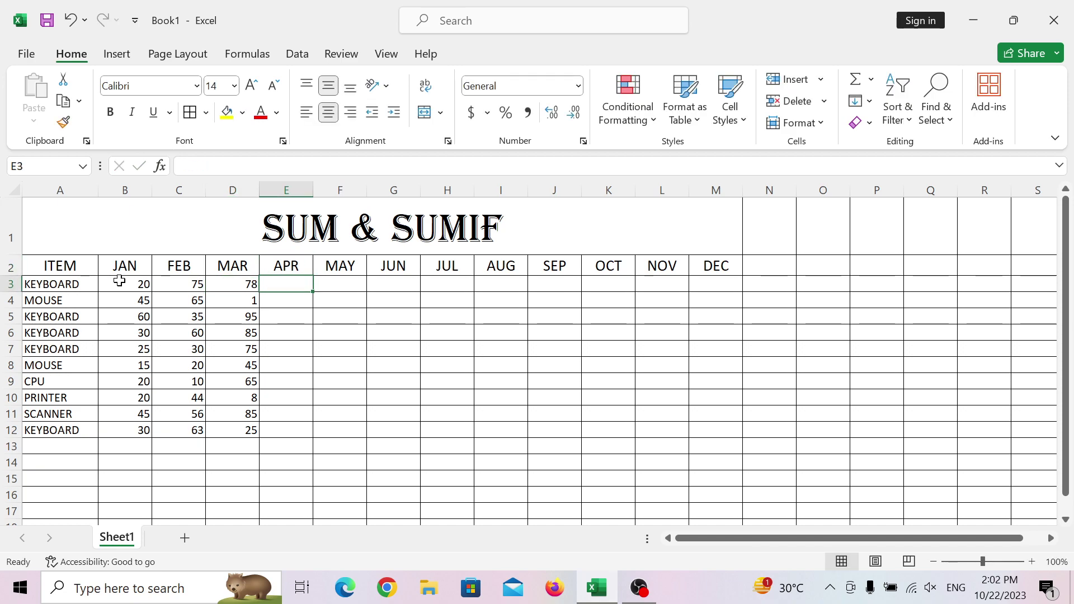
type("20")
key("Return")
type("3")
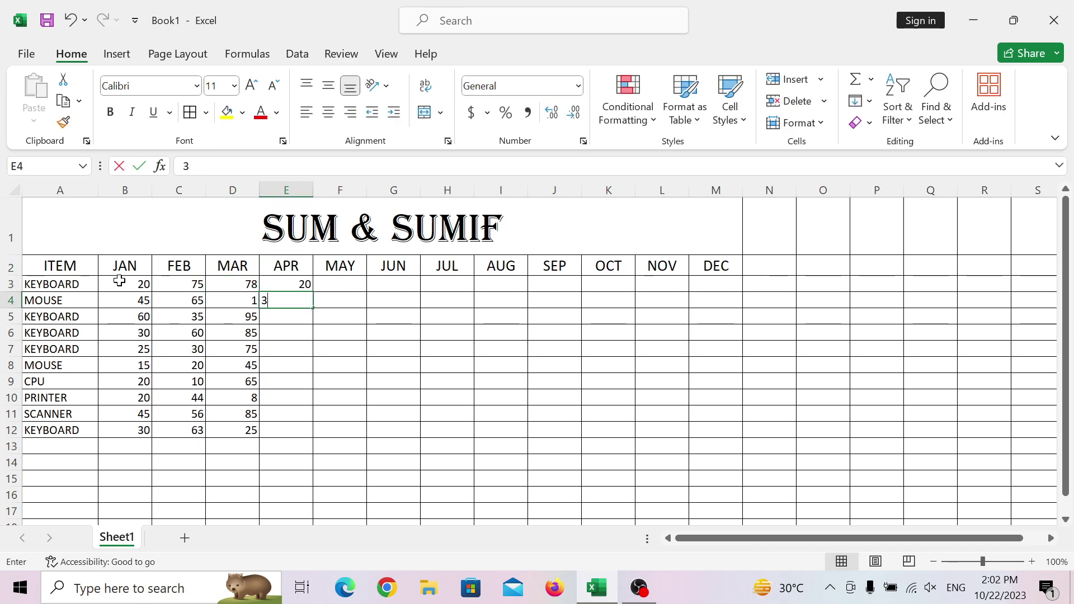
type("0")
key("Return")
type("60")
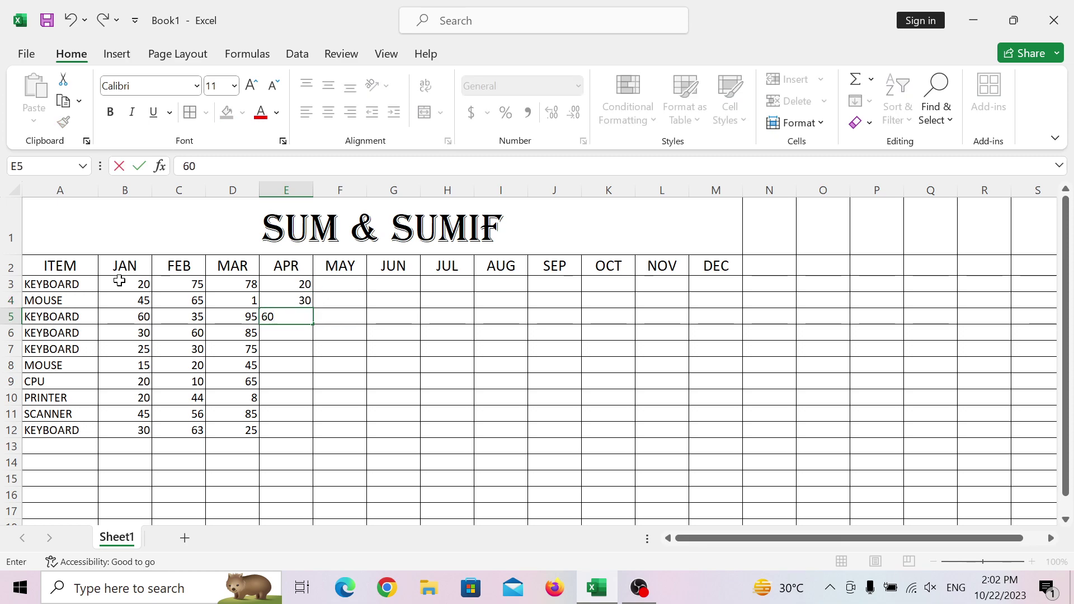
key("Return")
type("55")
key("Return")
type("6")
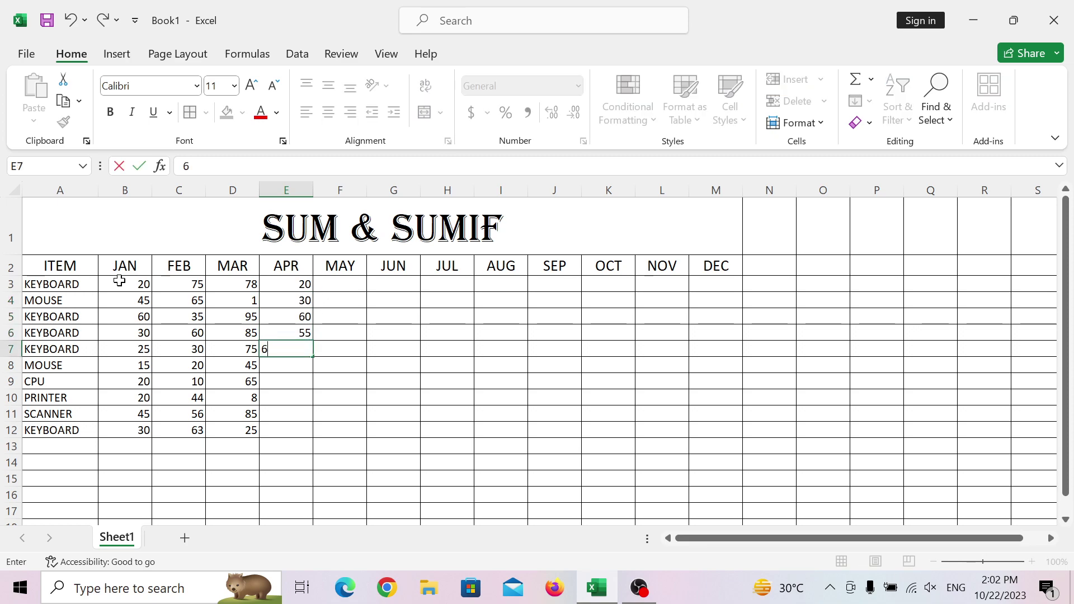
type("5")
key("Return")
type("855")
key("Return")
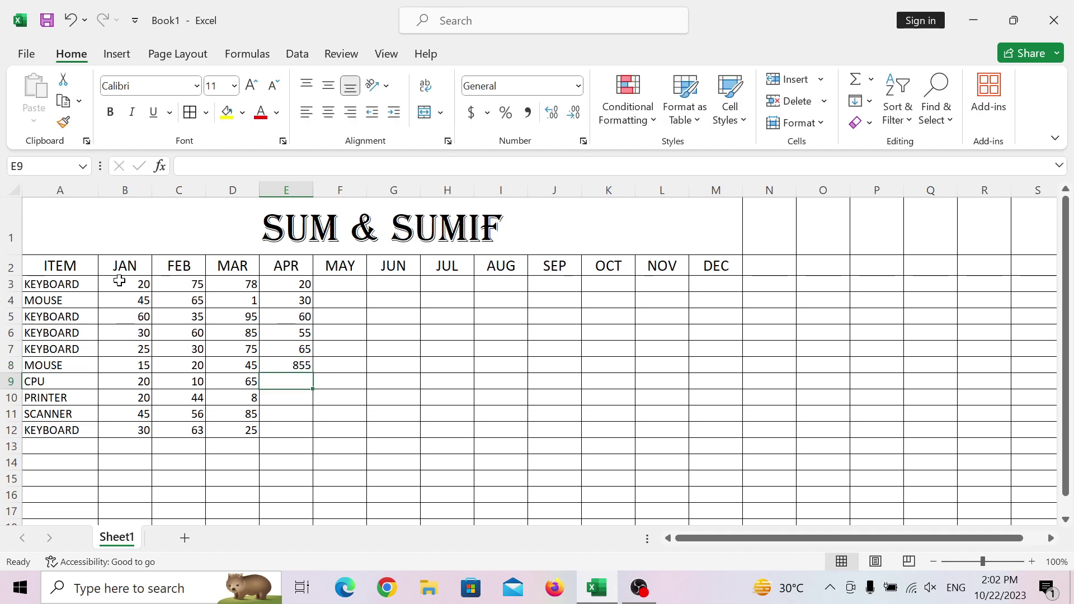
type("85")
key("Return")
type("96")
key("Return")
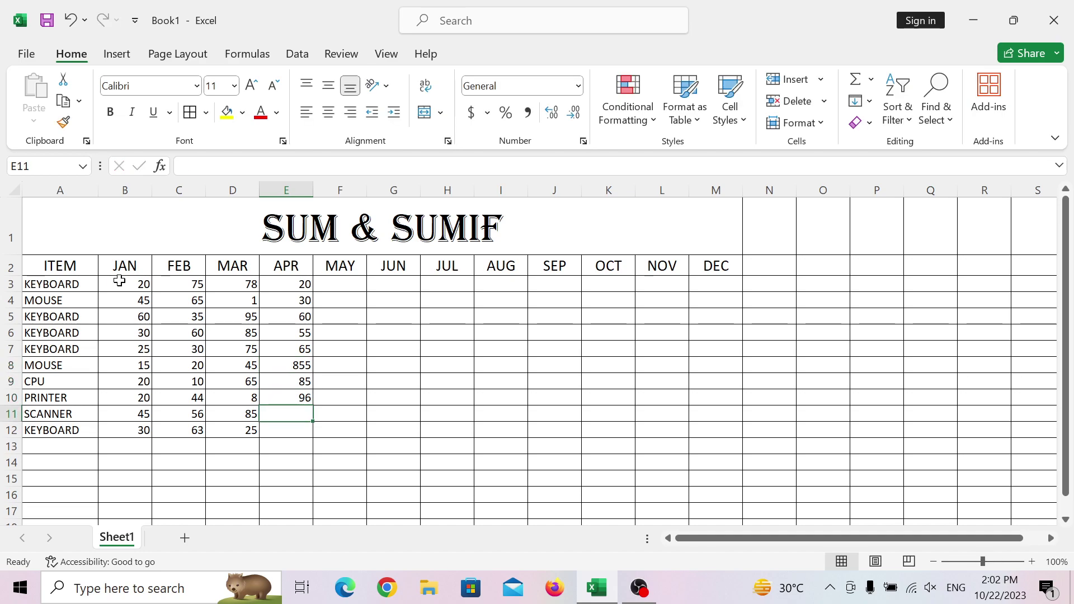
type("75")
key("Return")
type("85")
key("Return")
type("8")
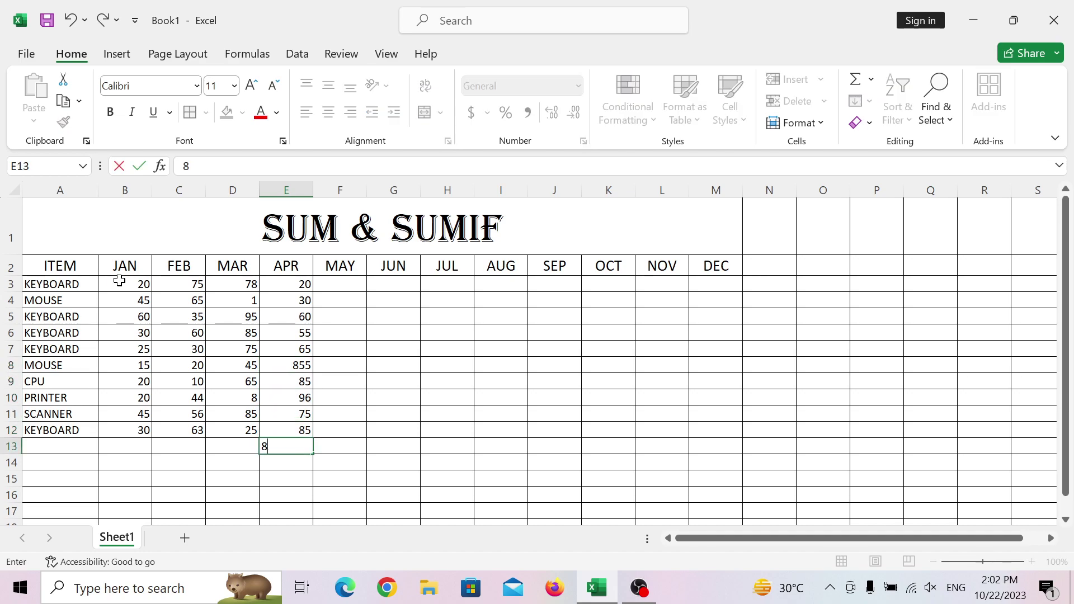
type("5")
key("BackSpace")
key("BackSpace")
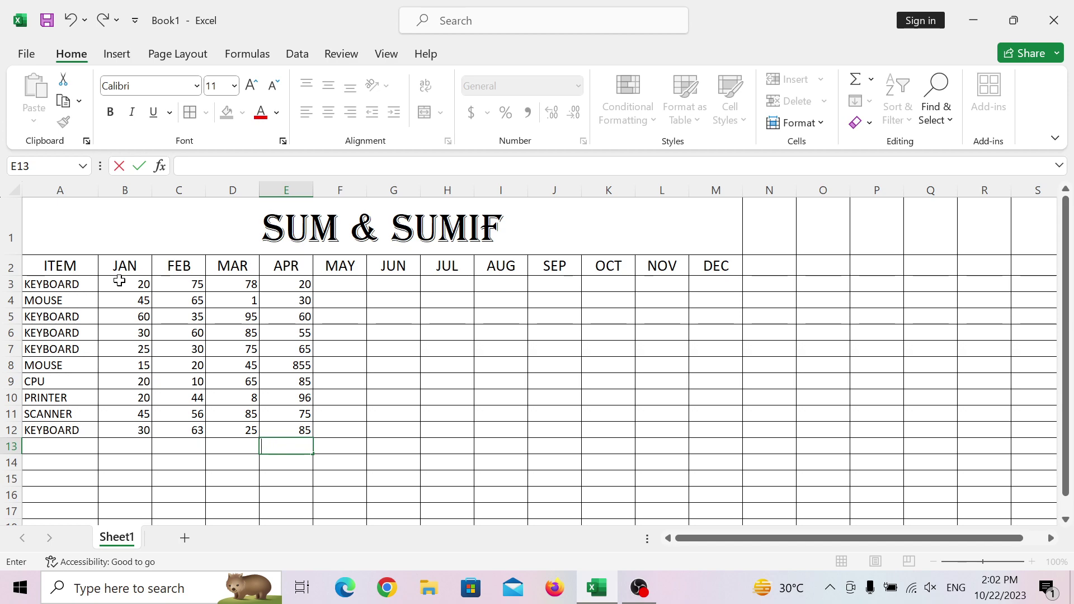
key("Tab")
key("Up")
key("Up")
key("Up")
key("Up")
key("Up")
key("Up")
key("Up")
key("Up")
key("Up")
key("Up")
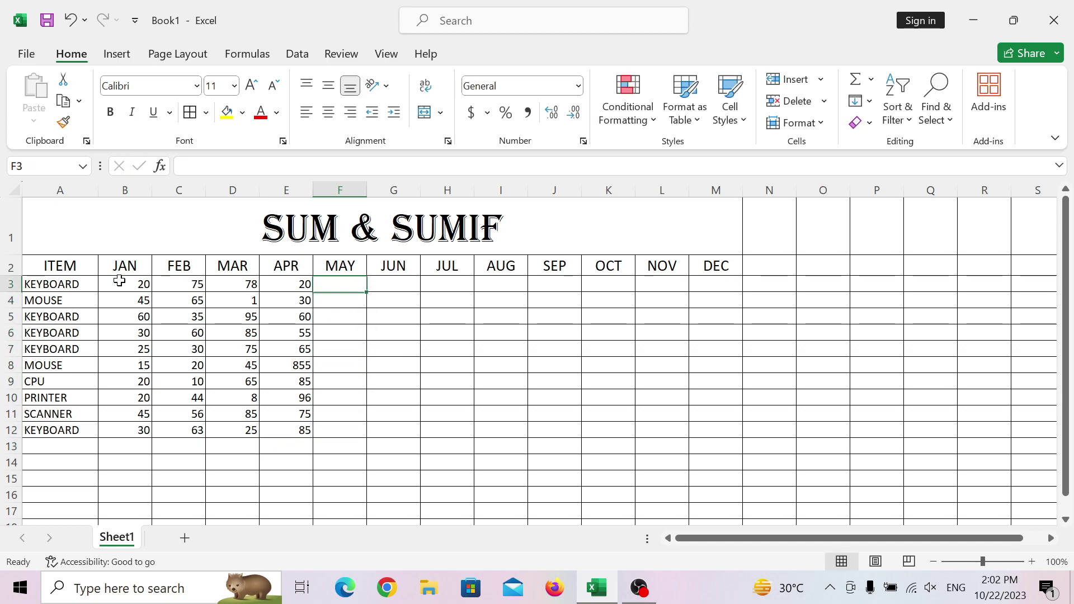
Fill MAY cells F3:F7 with 45, 45, 60, 30 and 25
type("45")
key("Return")
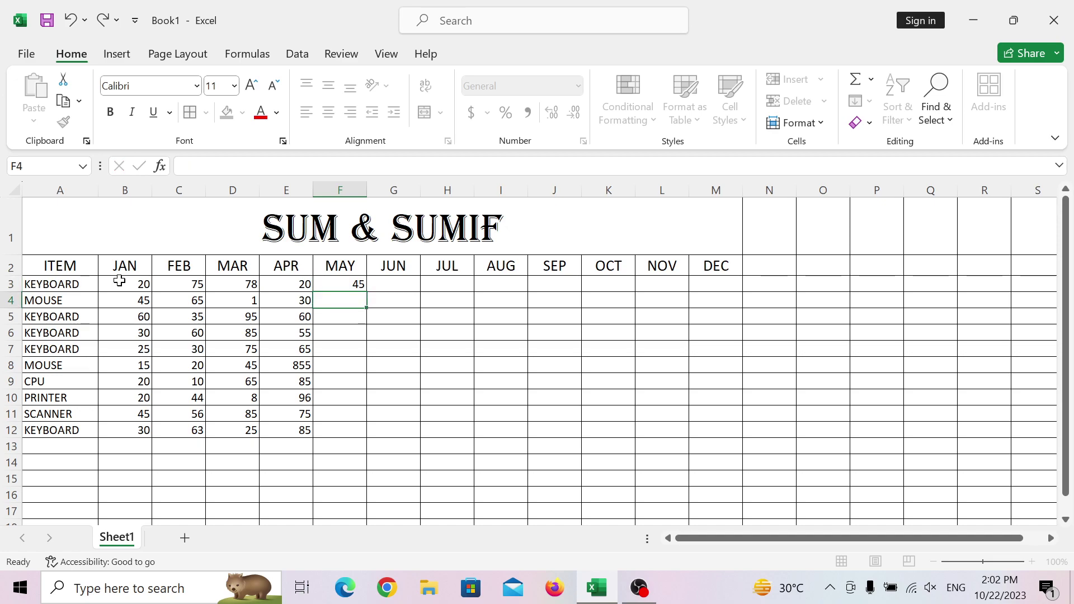
key("Down")
type("60")
key("Return")
type("3")
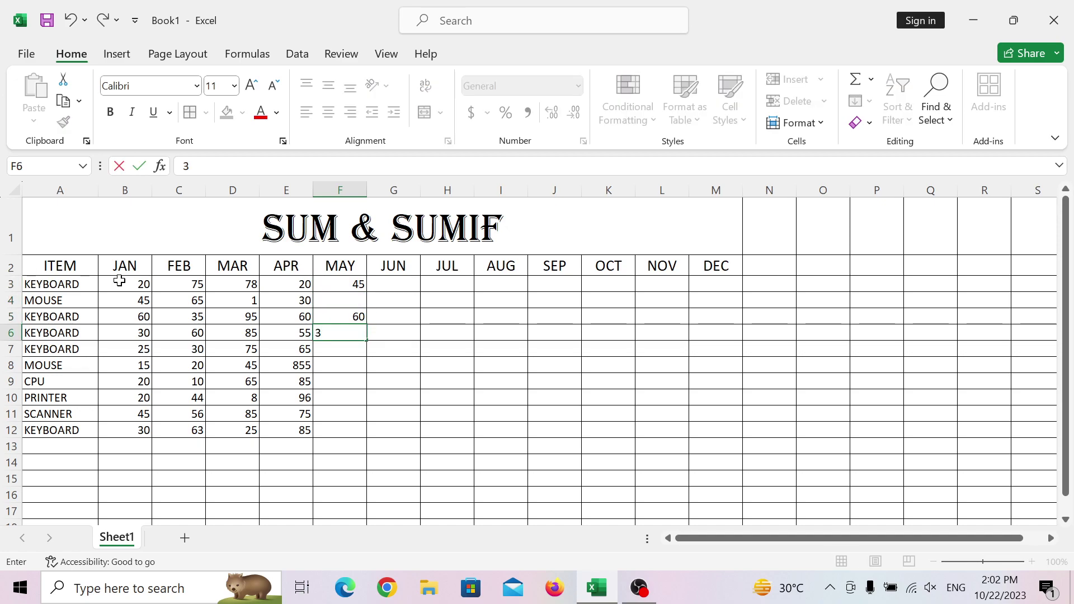
type("0")
key("Return")
key("Up")
key("Up")
key("Up")
key("Up")
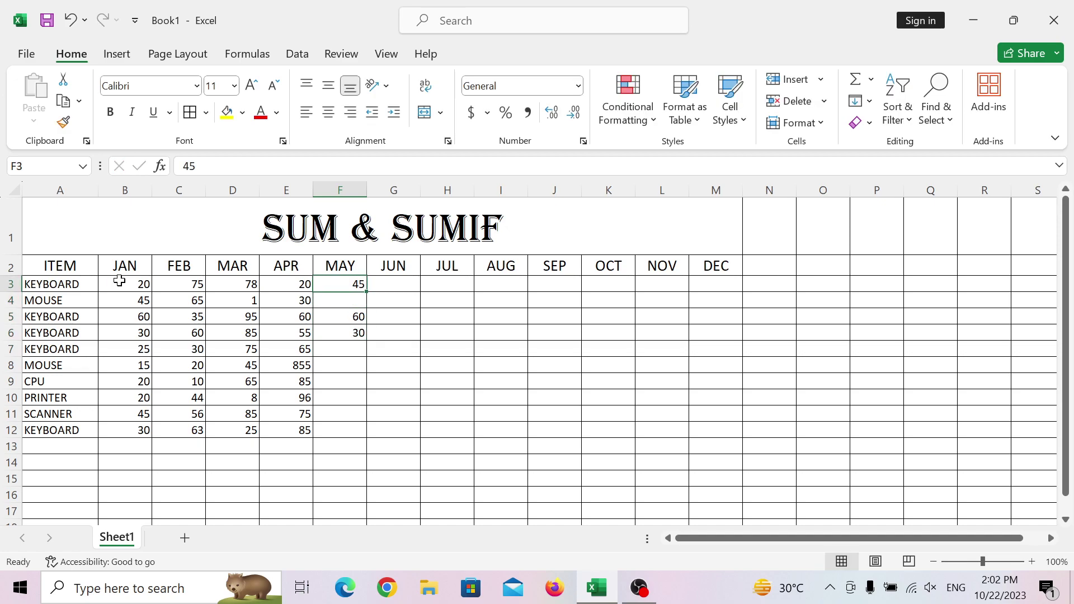
key("Down")
type("45")
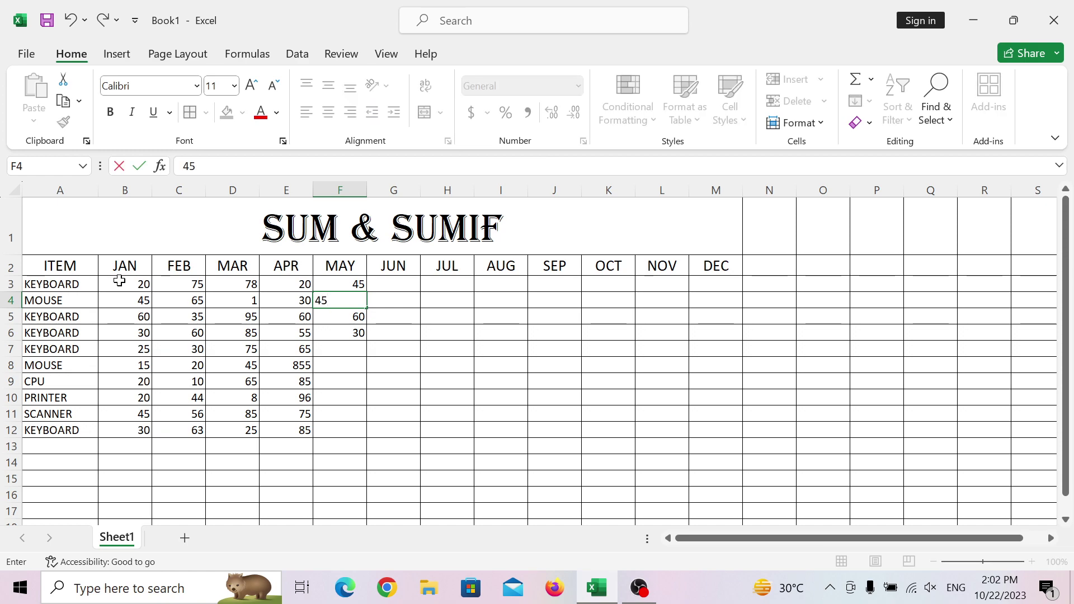
key("Return")
key("Down")
Fill MAY cells F8:F12 with 36, 25, 45, 12 and 20
key("Down")
type("25")
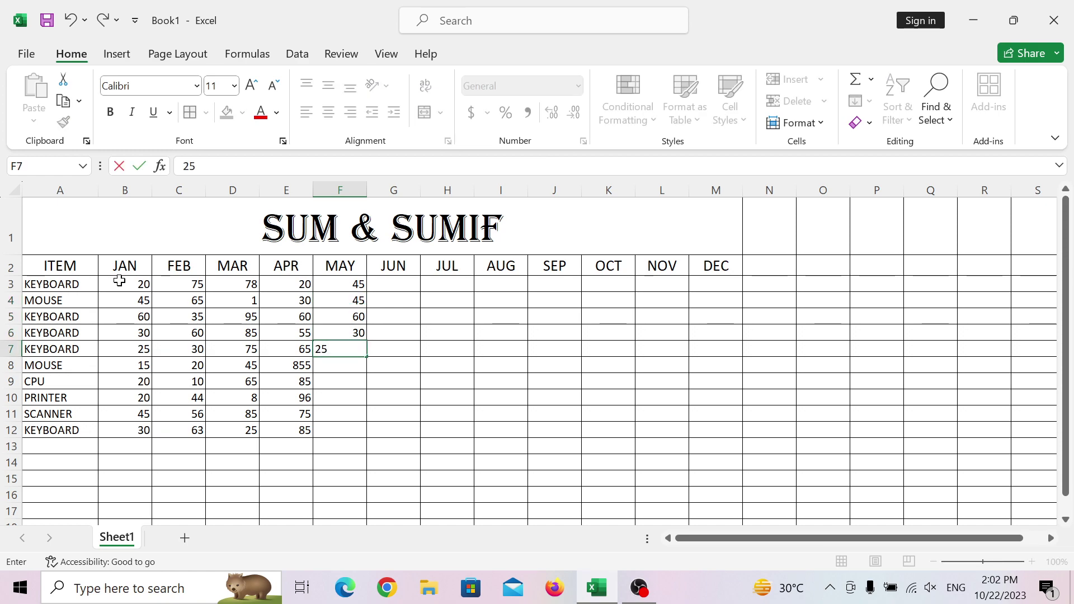
key("Return")
key("Down")
type("25")
key("Up")
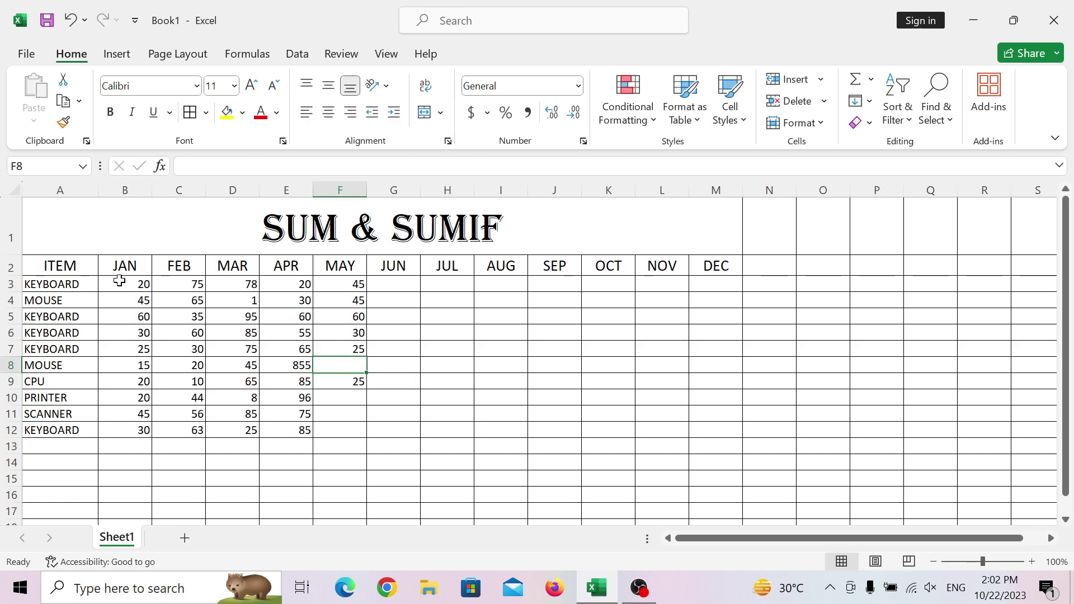
type("36")
key("Return")
key("Down")
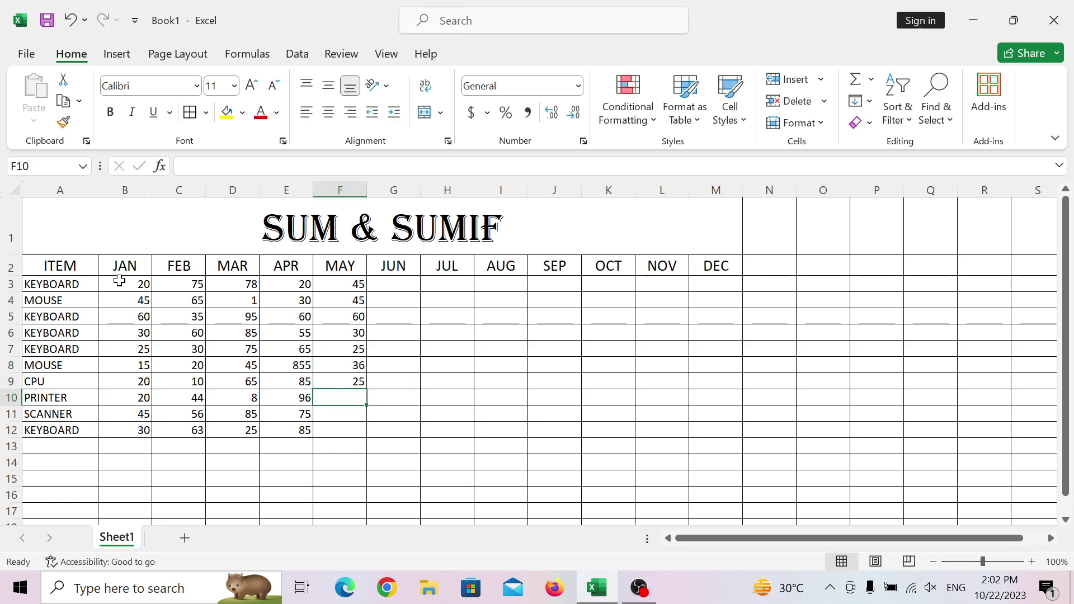
type("45")
key("Return")
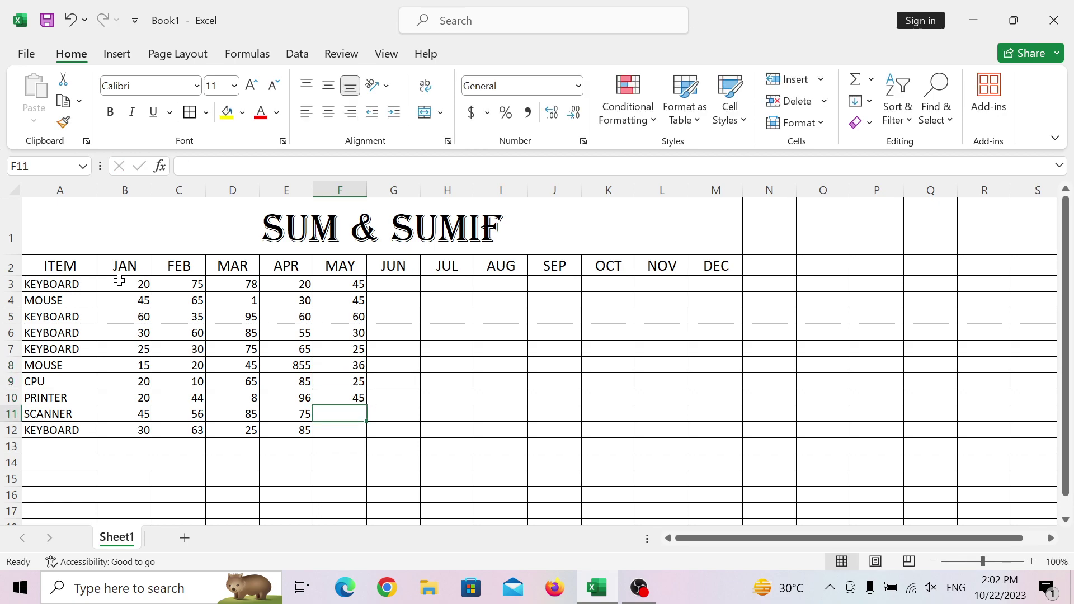
type("12")
key("Return")
type("20")
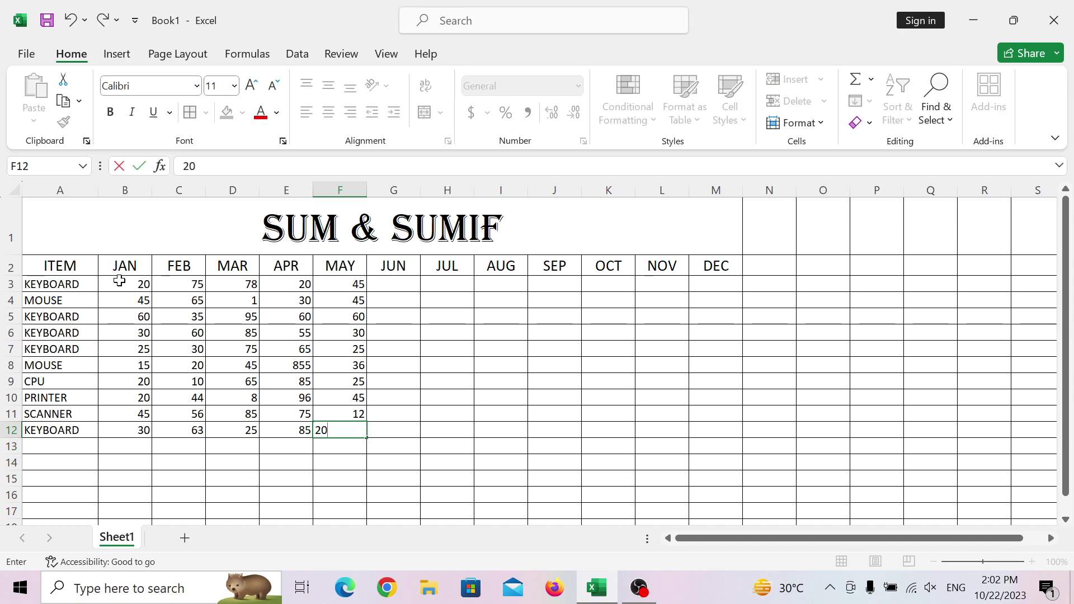
key("Up")
Enter the first JUN values in G3:G5: 75, 85 and 54
key("Right")
key("Up")
key("Up")
key("Up")
key("Up")
key("Up")
key("Up")
key("Up")
key("Up")
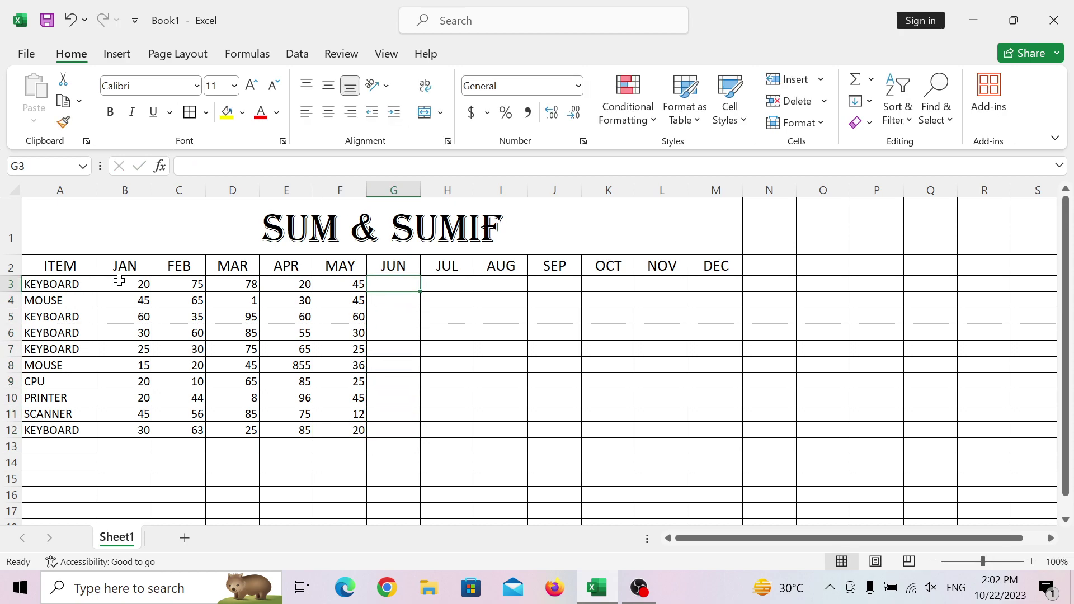
key("Up")
key("Left")
key("Down")
key("Down")
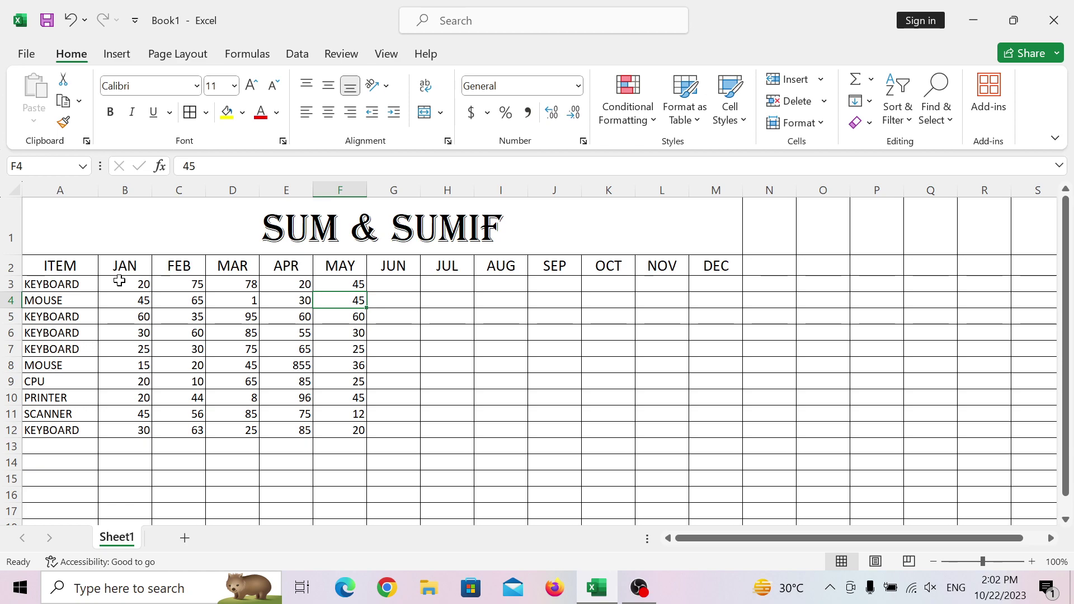
key("Right")
key("Up")
type("75")
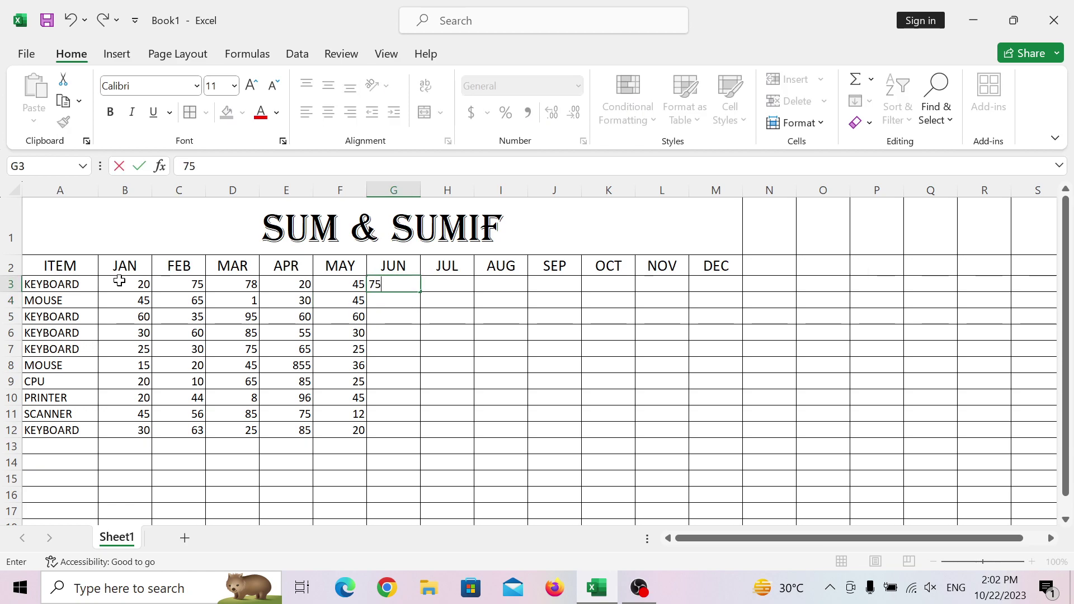
key("Return")
type("85")
key("Right")
key("Down")
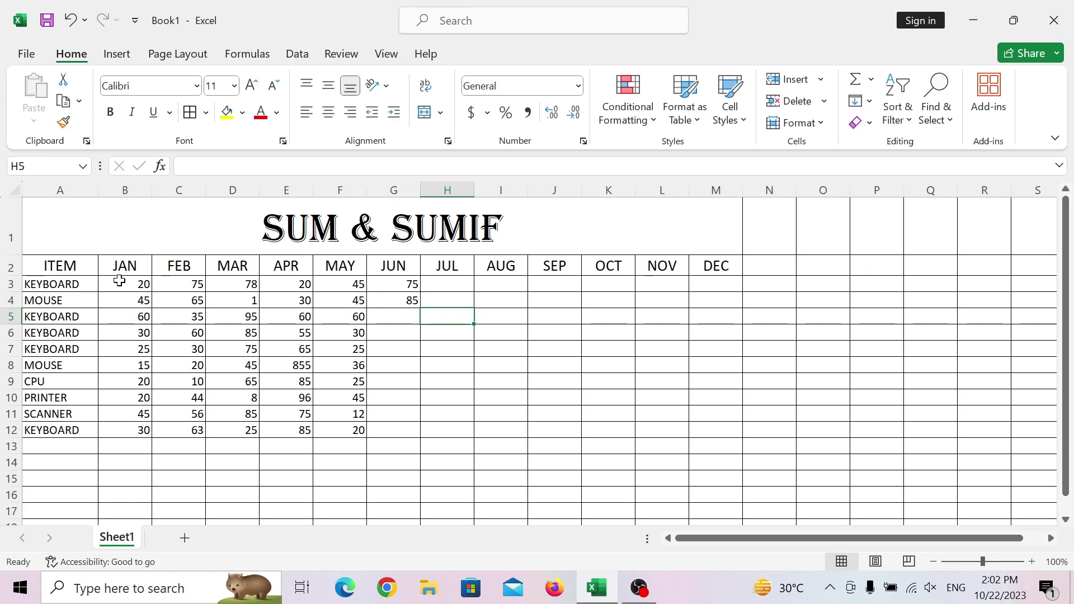
key("Left")
type("54")
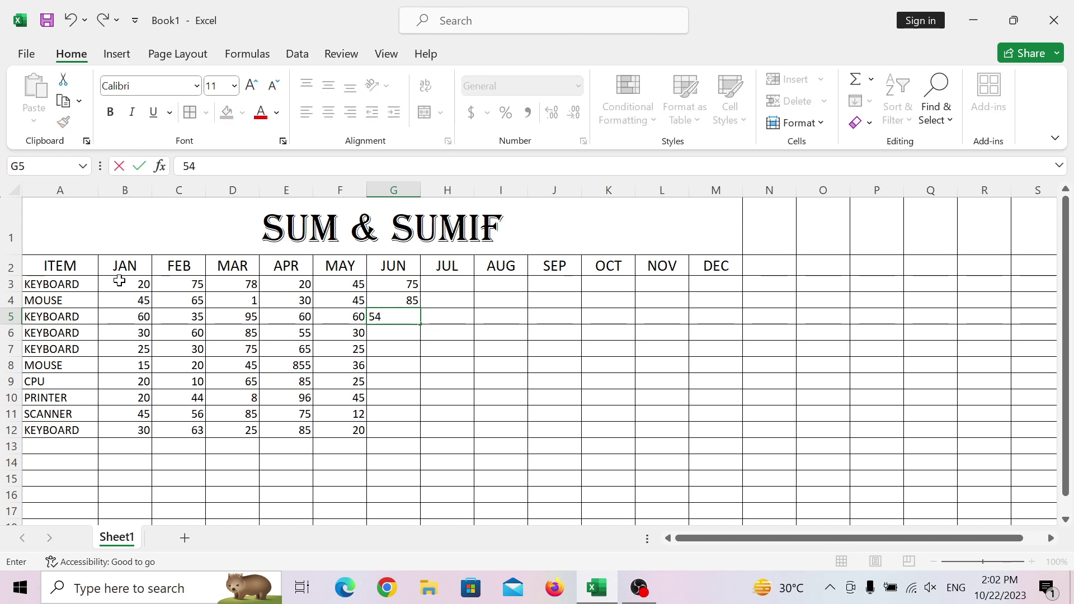
key("Return")
Fill JUN cells G6:G12 with 45, 69, 36, 52, 20, 30 and 45
type("45")
key("Return")
type("69")
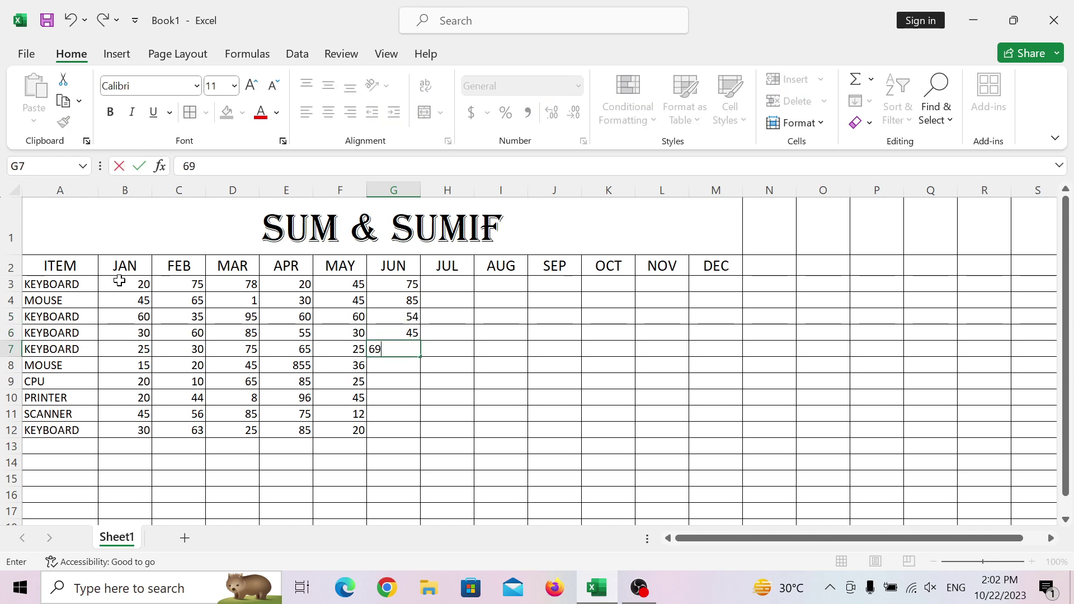
key("Return")
type("36")
key("Return")
type("525")
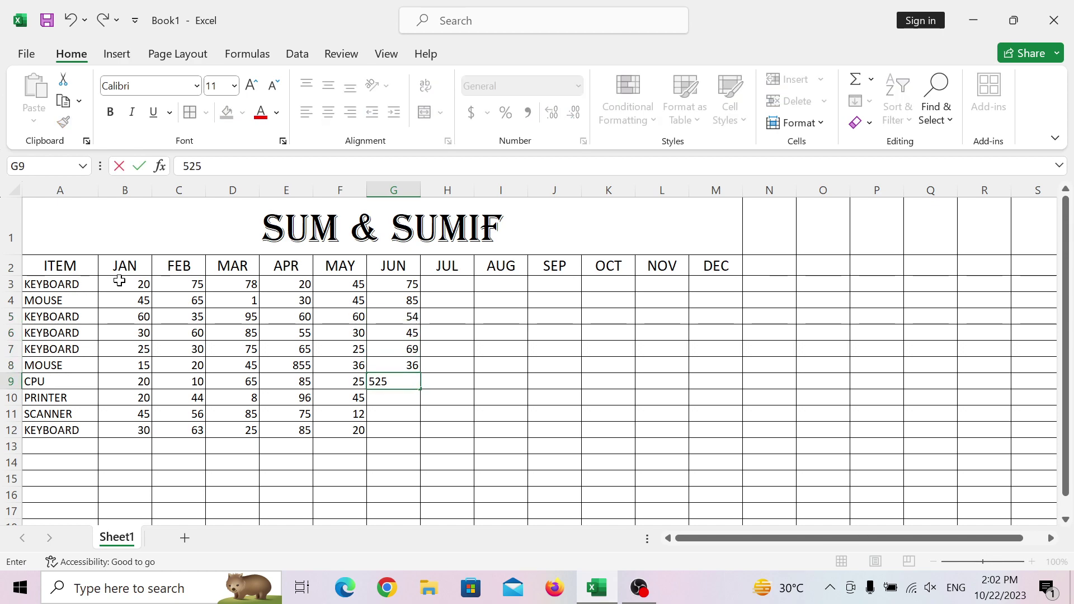
key("Return")
type("20")
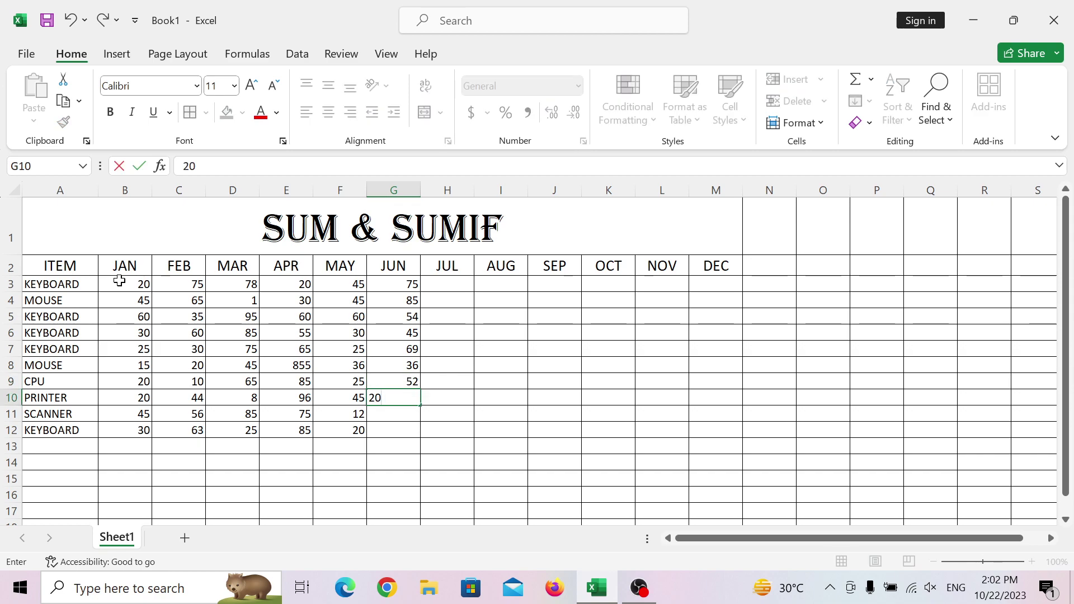
key("Return")
type("30")
key("Return")
type("45")
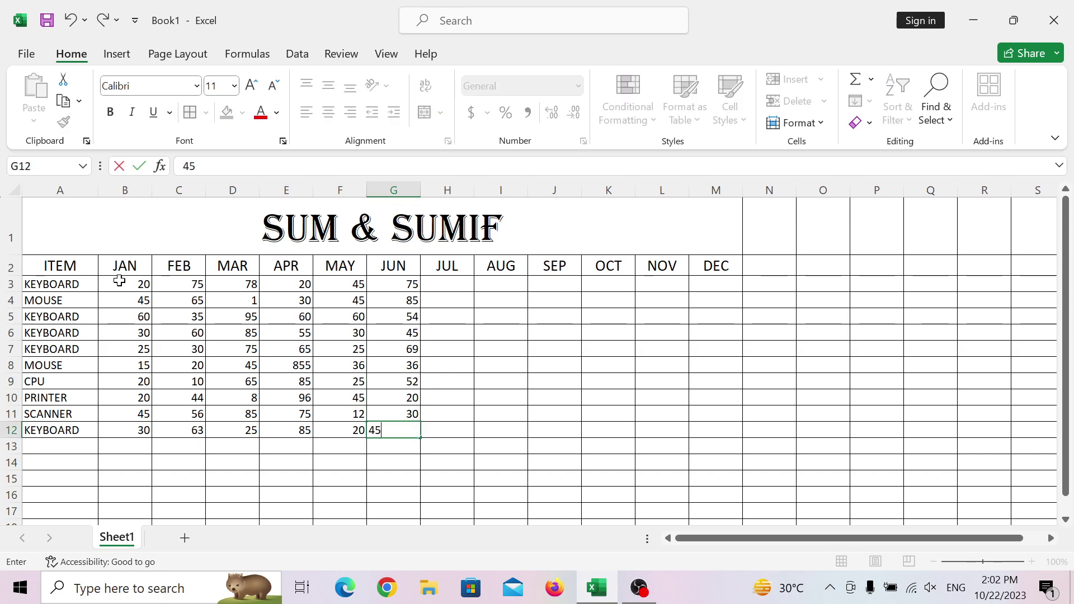
key("Return")
Enter the first JUL values in H3:H5: 85, 65 and 63
key("Right")
key("Up")
key("Up")
key("Up")
key("Up")
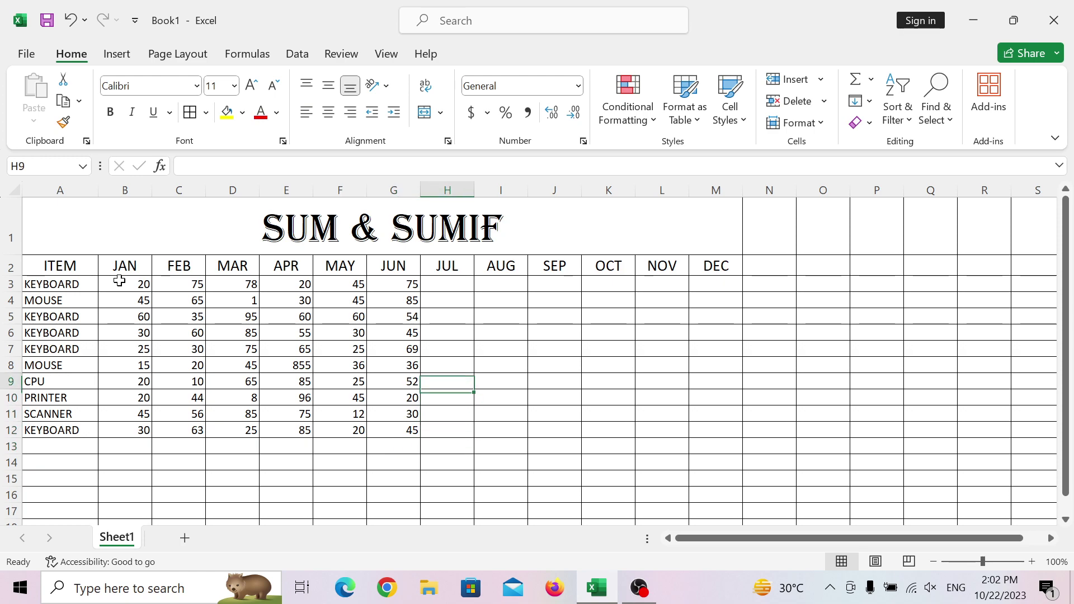
key("Up")
key("Up")
key("Up")
key("Up")
key("Up")
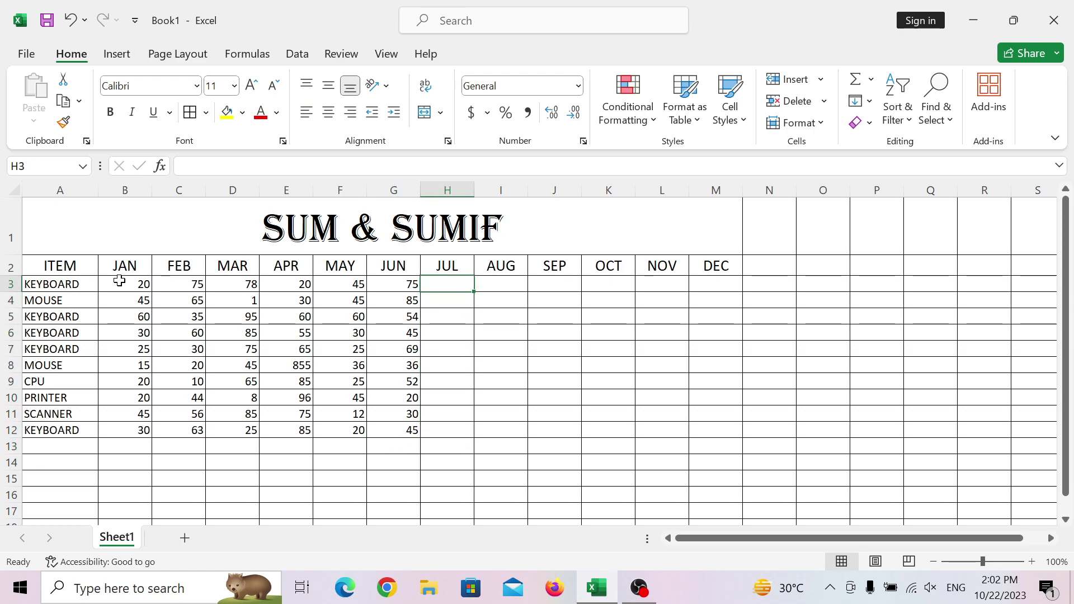
type("85")
key("Return")
type(".65")
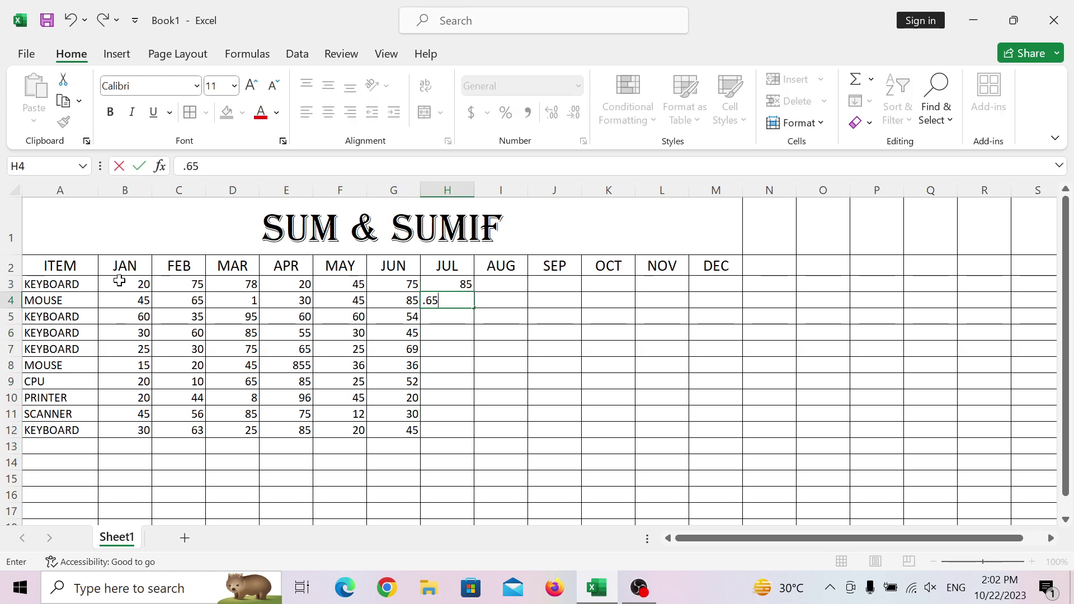
key("BackSpace")
type("65")
key("Return")
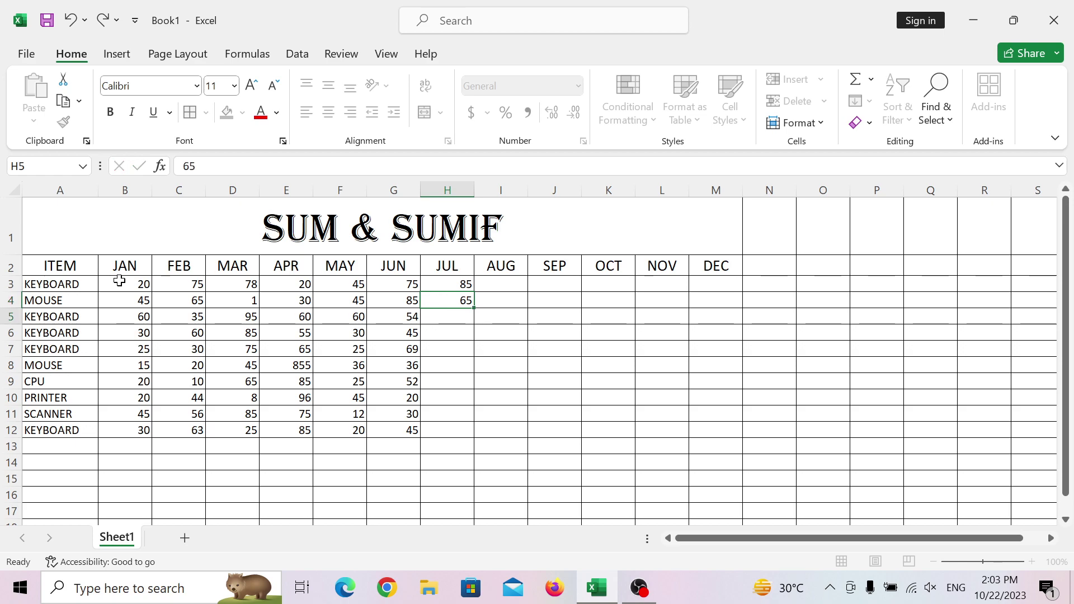
type("63")
key("Return")
Fill JUL cells H6:H12 with 56, 20, 30, 25, 45, 65 and 45
type("56")
key("Return")
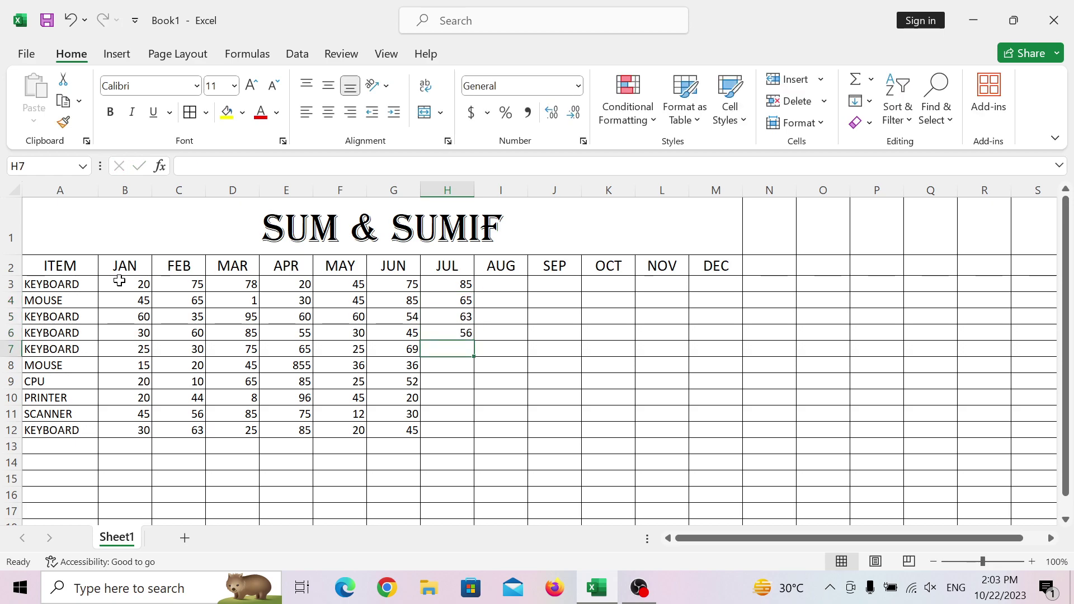
type("20")
key("Return")
type("30")
key("Return")
type("25")
key("Return")
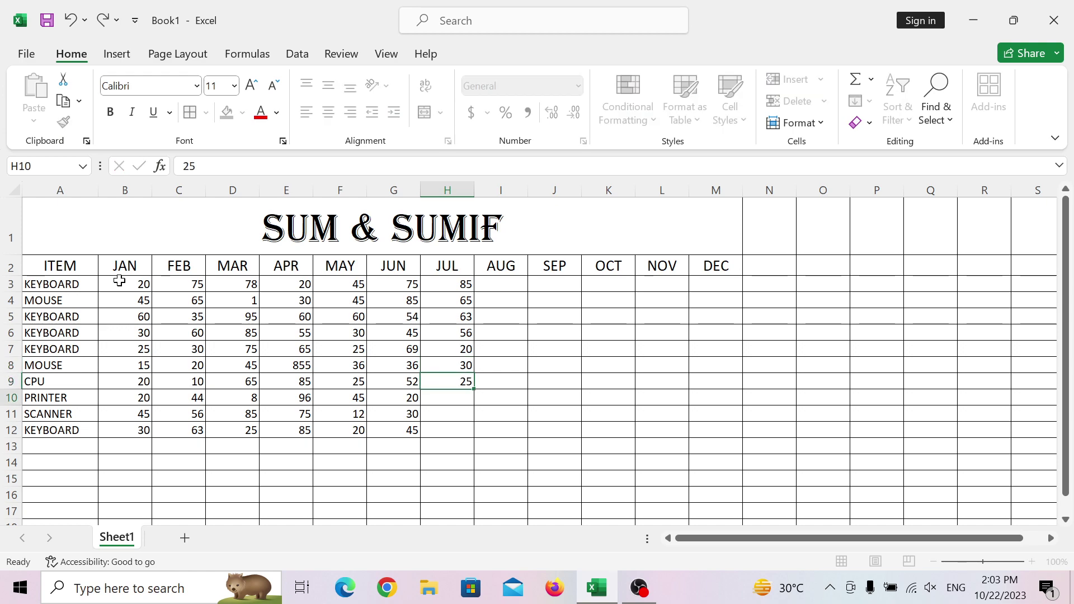
type("45")
key("Return")
type("65")
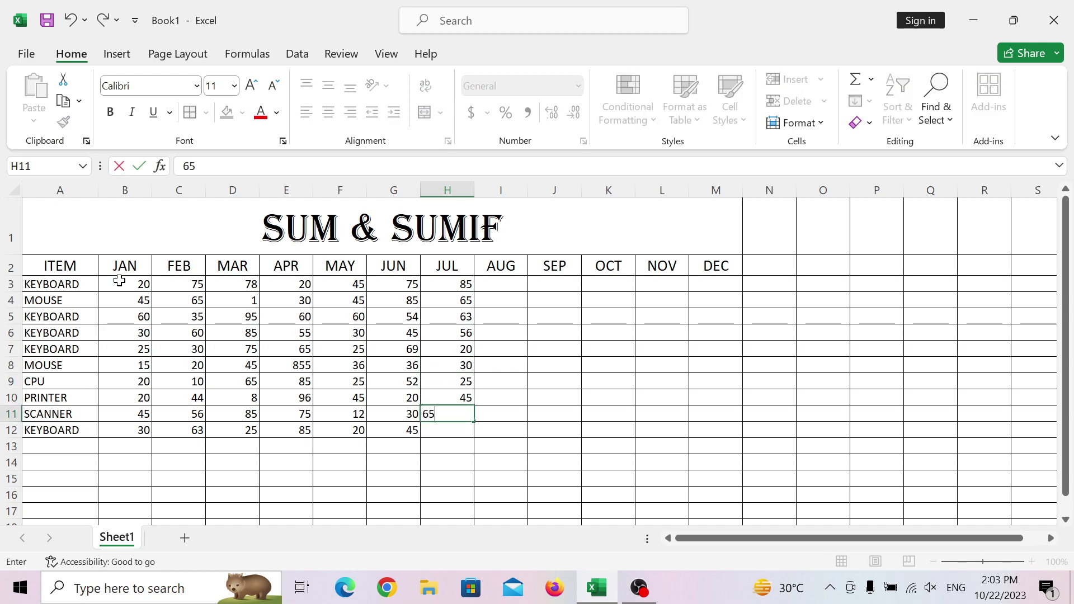
key("Return")
type("45")
key("Return")
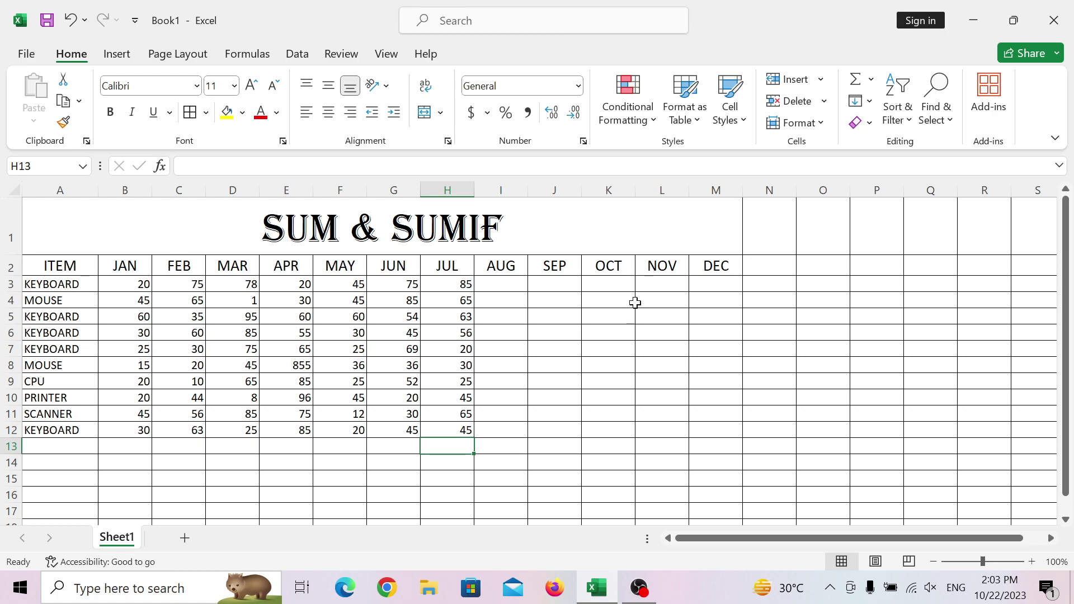
Enter the first AUG values in I3:I7: 86, 63, 63, 25 and 23
left_click(515, 284)
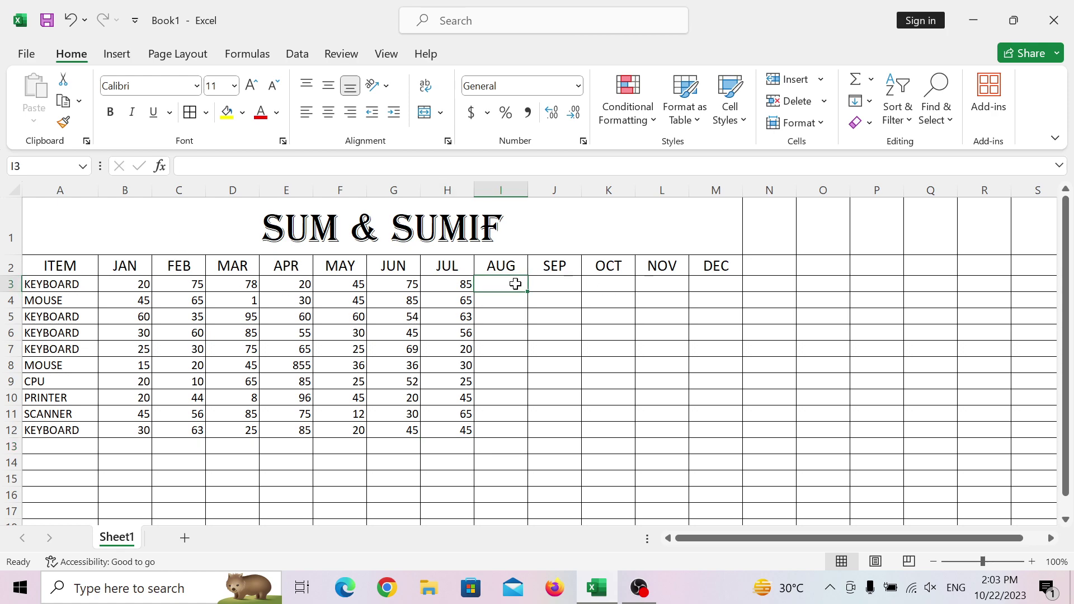
type("86")
key("Return")
type("63")
key("Return")
type("63")
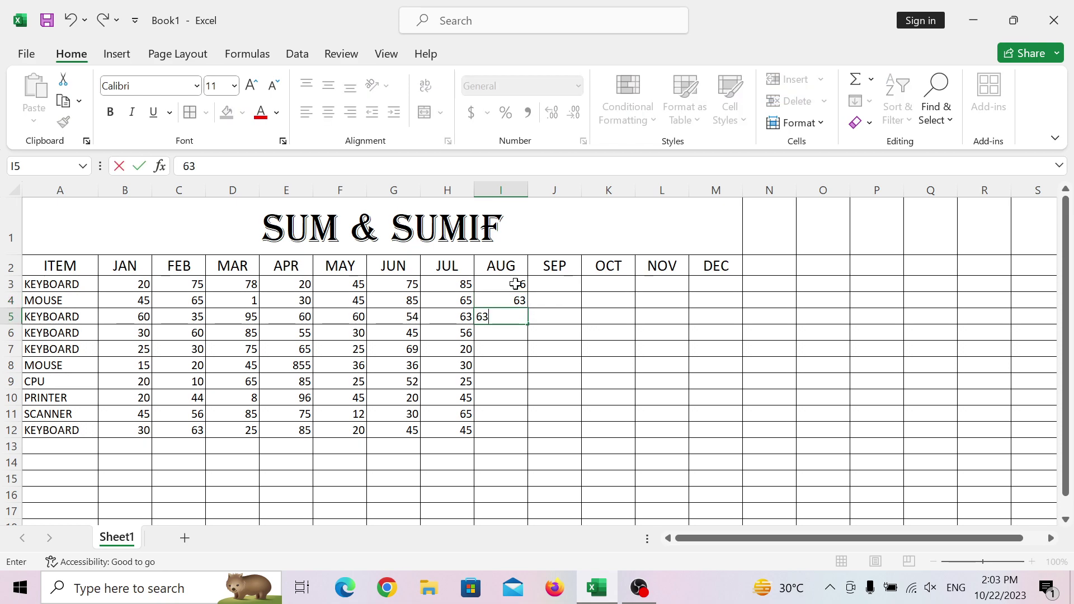
key("Return")
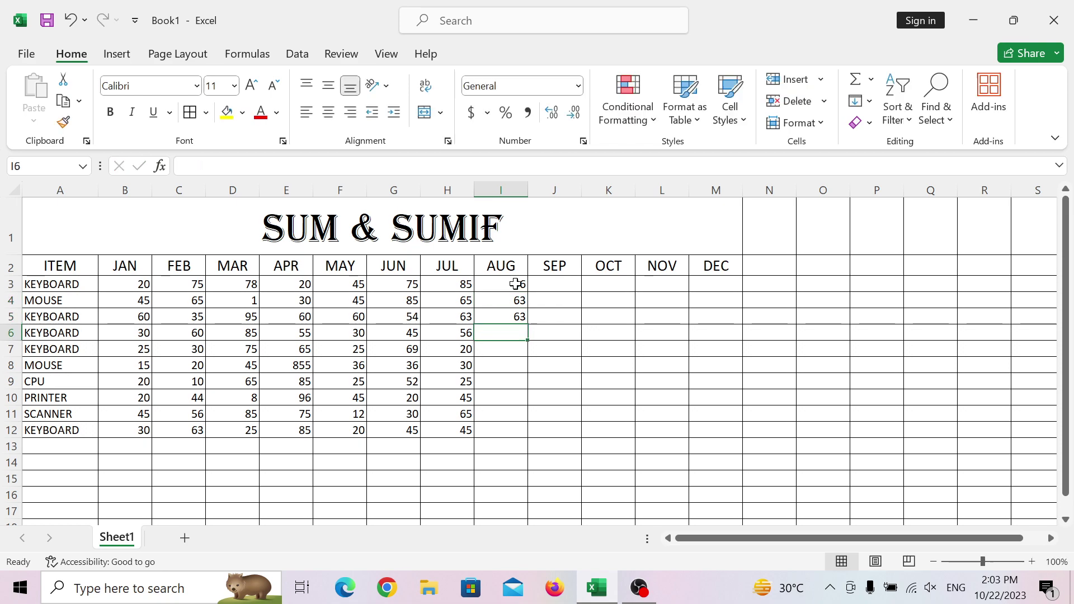
type("25")
key("Return")
type("23")
key("Return")
Fill AUG cells I8:I12 with 20, 20, 30, 45 and 25
type("20")
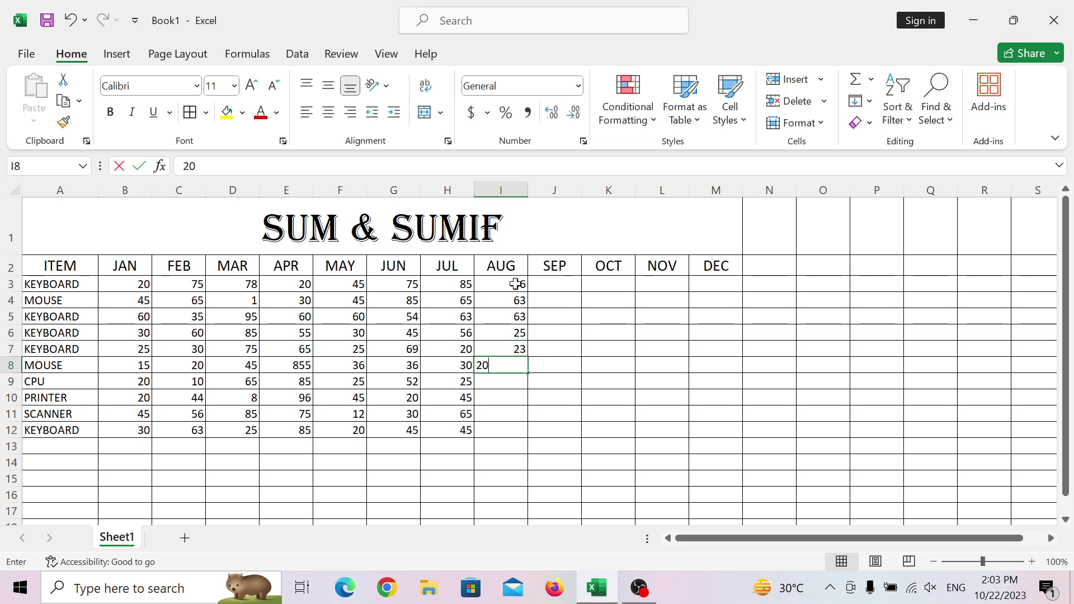
key("Return")
type("20")
key("Return")
type("30")
key("Return")
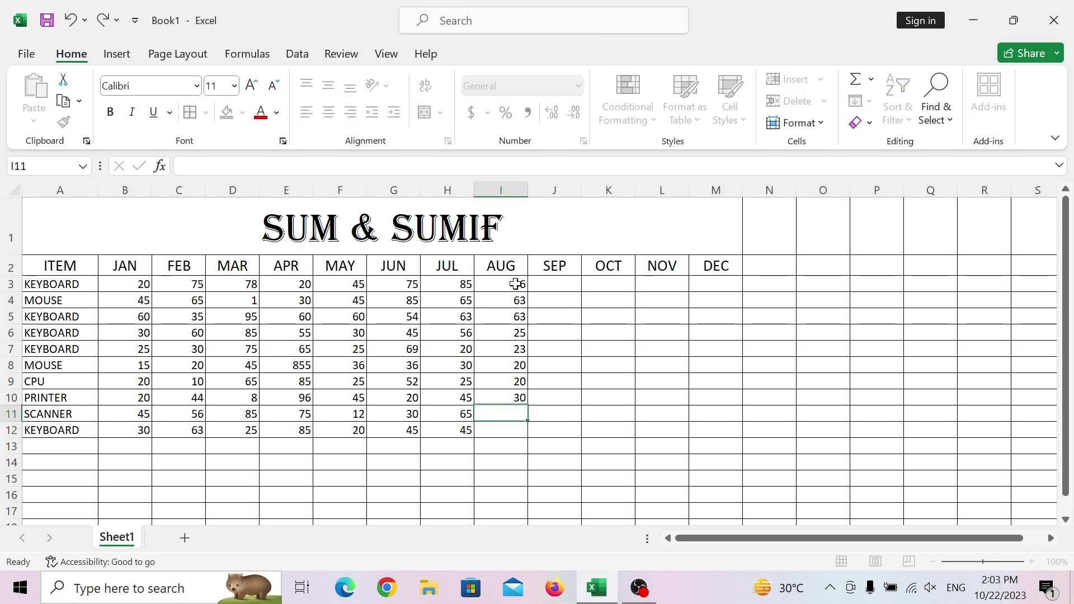
type("45")
key("Return")
type("25")
key("Return")
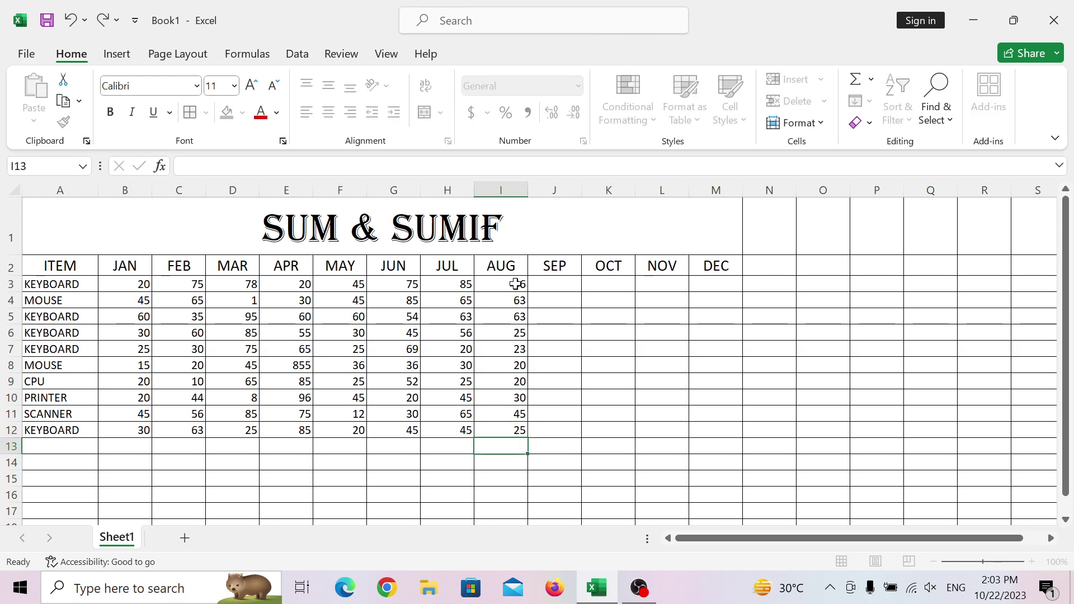
key("Right")
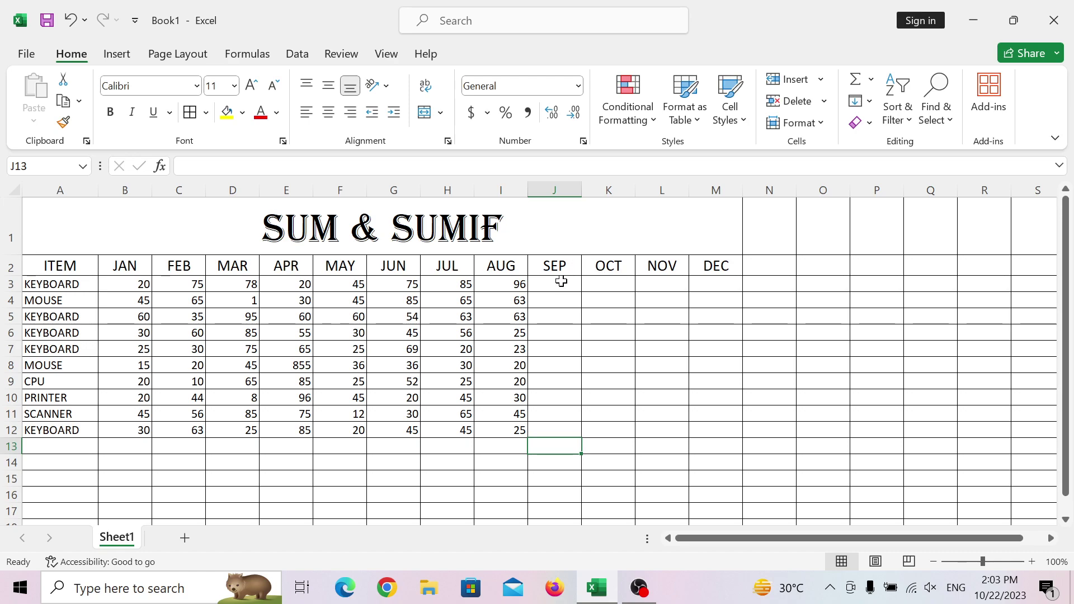
Fill the SEP column J3:J12 with its ten figures, starting 56, 36, 25, 45 and ending 30
left_click(561, 282)
type("56")
key("Return")
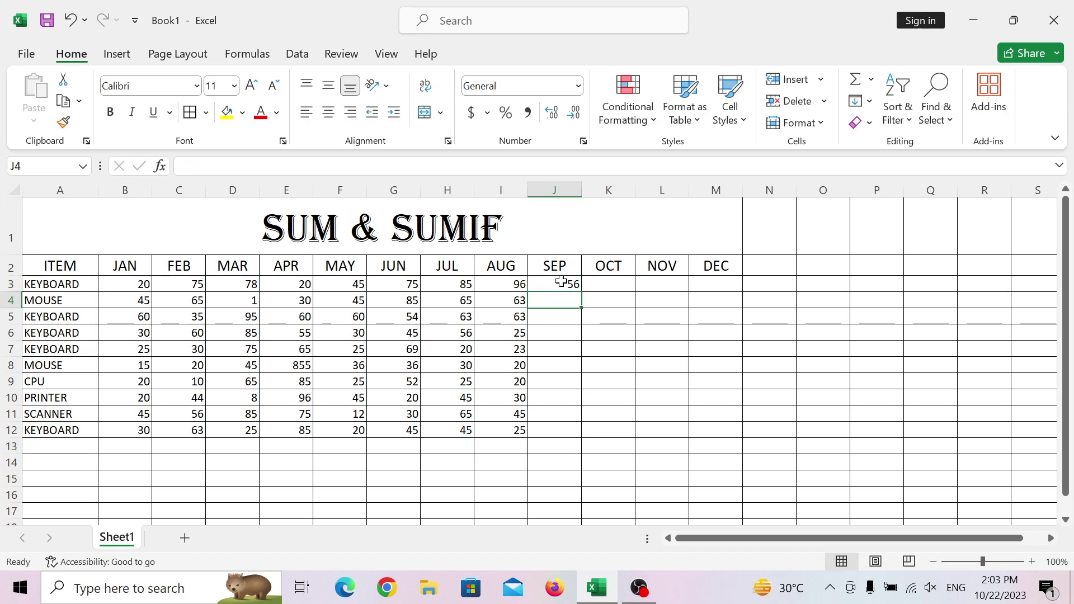
type("36")
key("Return")
type("25")
key("Return")
type("45")
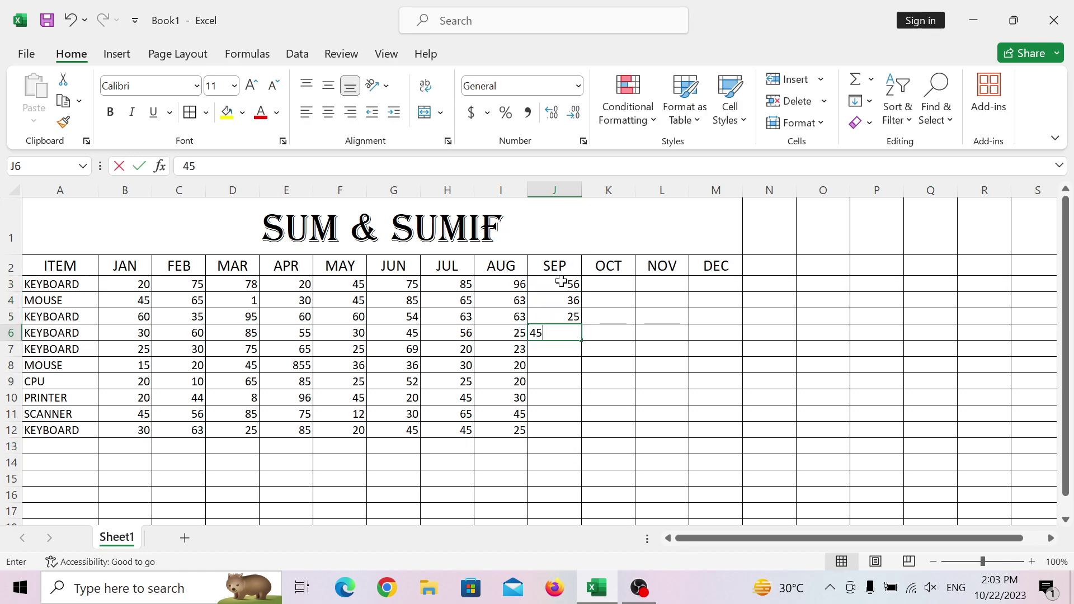
key("Return")
type("25")
key("Return")
type("230")
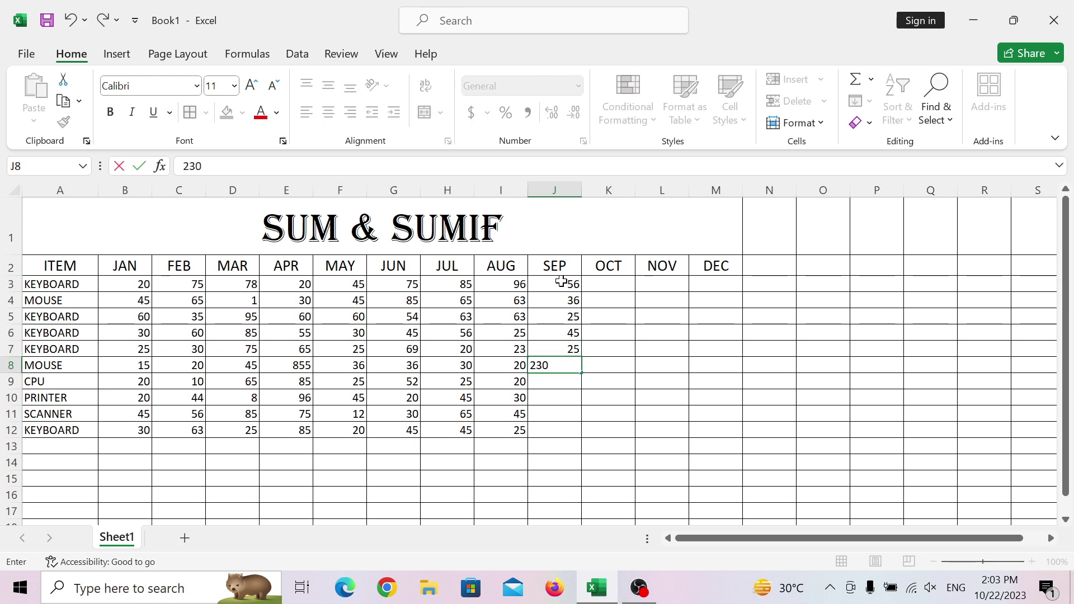
key("Return")
key("Return")
key("Up")
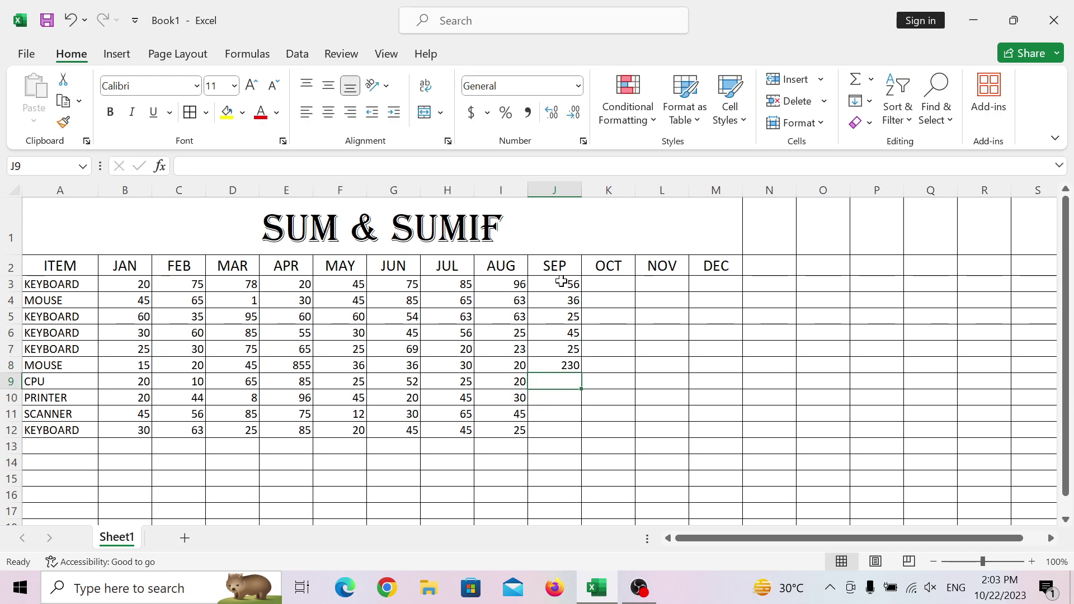
type("25")
key("Return")
type("65")
key("Return")
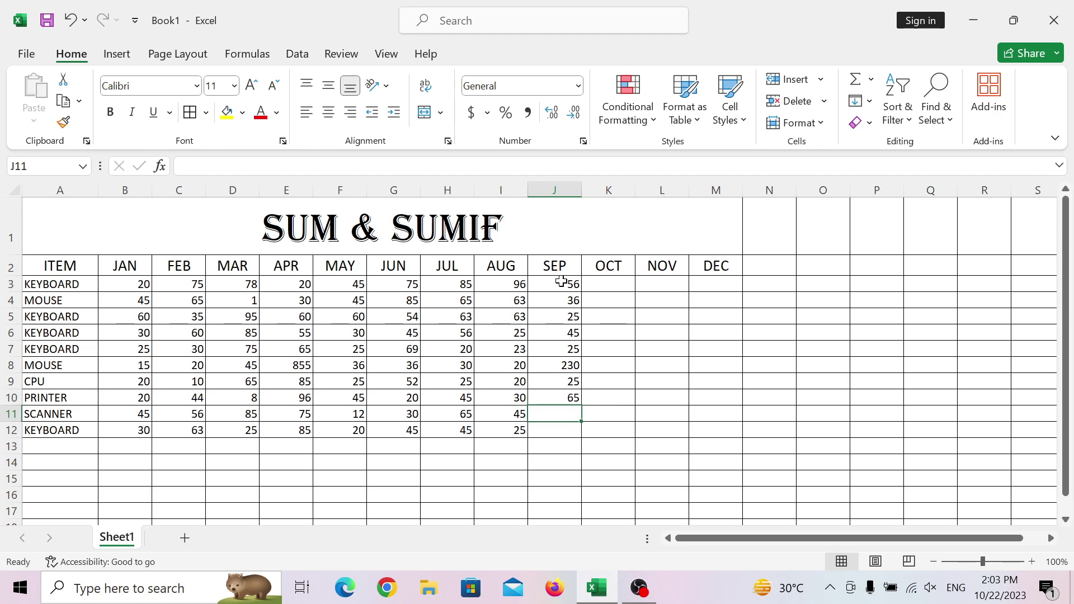
type("25")
key("Return")
type("30")
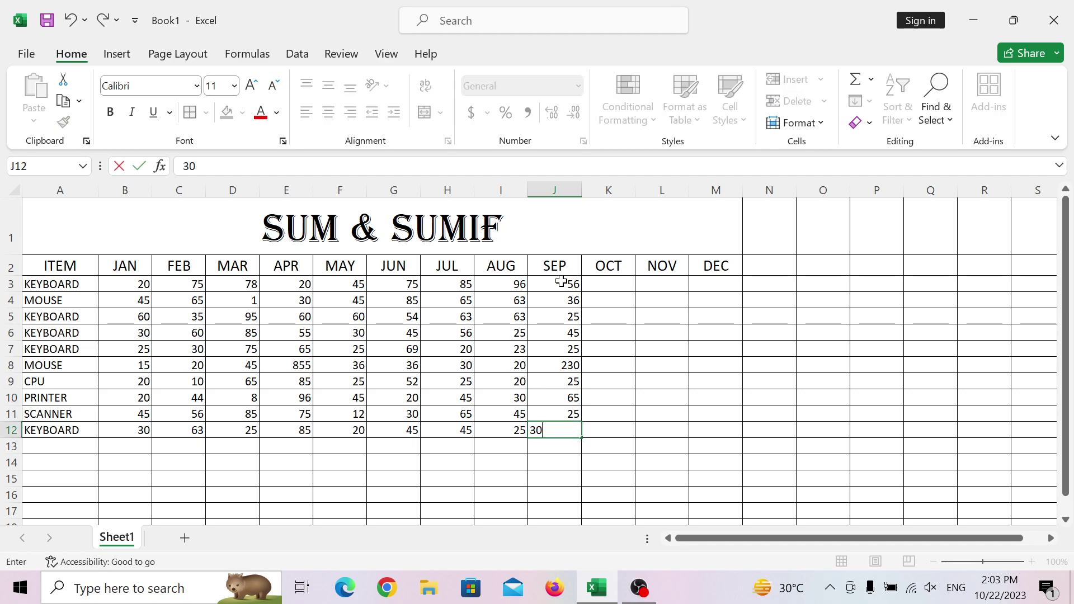
key("Tab")
Enter the OCT figures in K3:K12, running from 45 down to 20
key("Up")
key("Up")
key("Up")
key("Up")
key("Up")
key("Up")
key("Up")
key("Up")
key("Up")
key("Up")
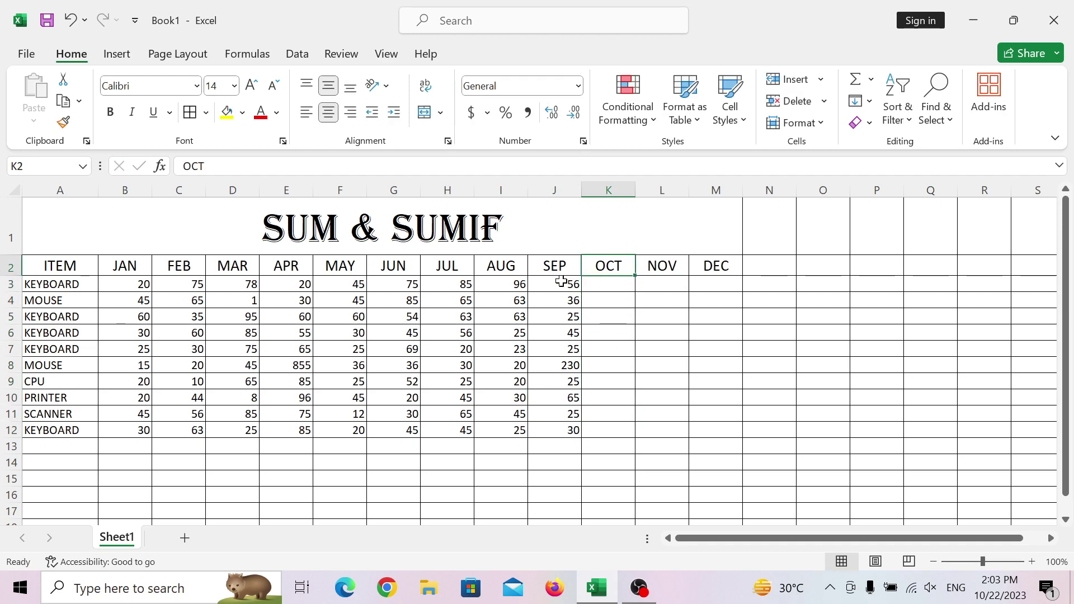
key("Down")
type("45")
key("Return")
type("6")
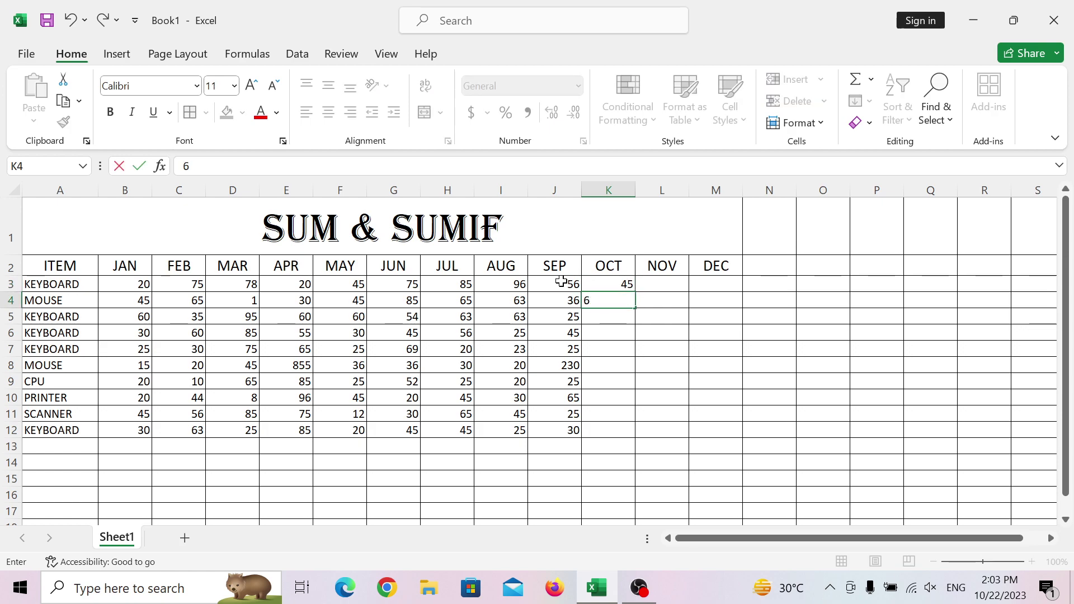
type("5")
key("Return")
type("25")
key("Return")
key("Return")
type("62")
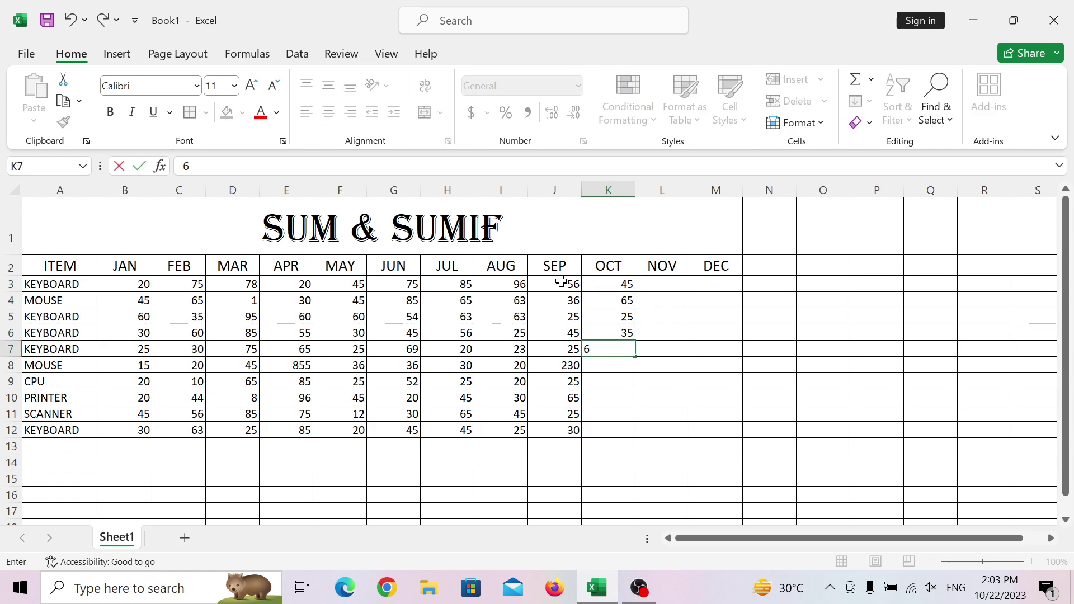
key("Return")
type("20")
key("Return")
type("350")
key("Return")
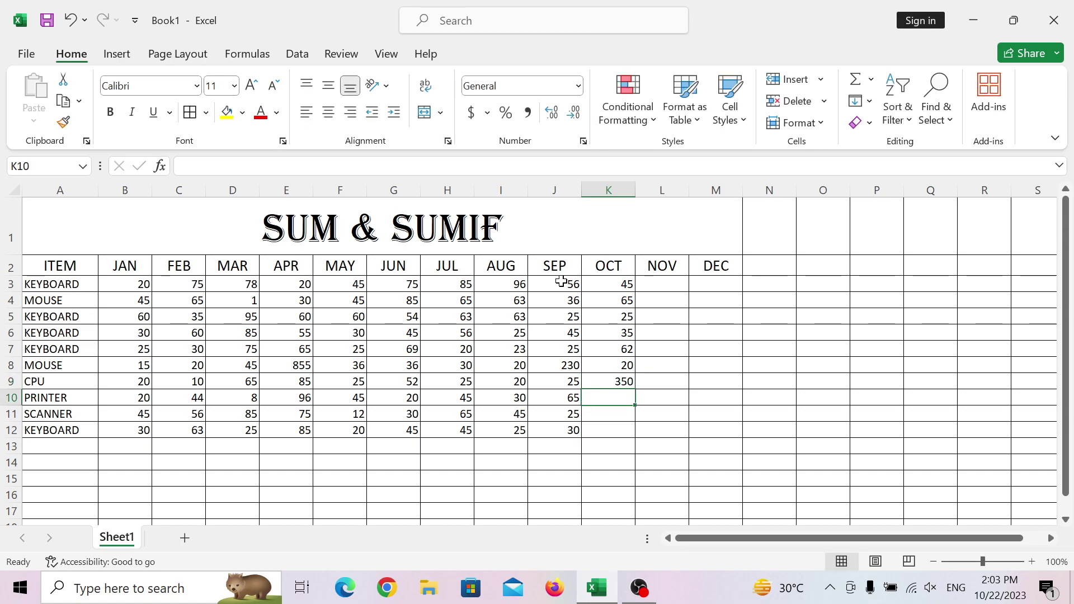
type("12")
key("Return")
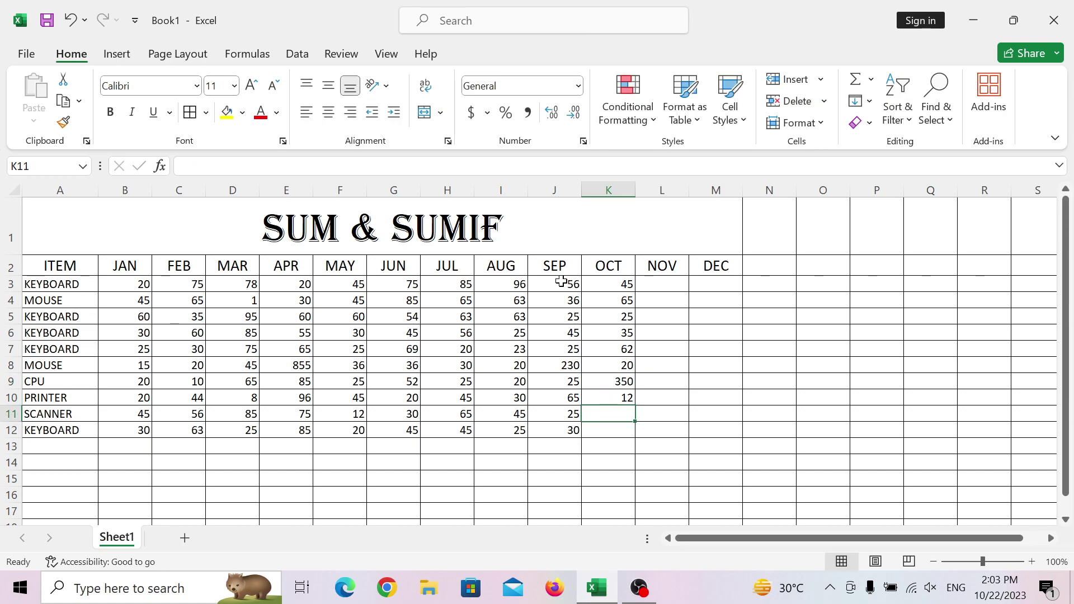
type("302")
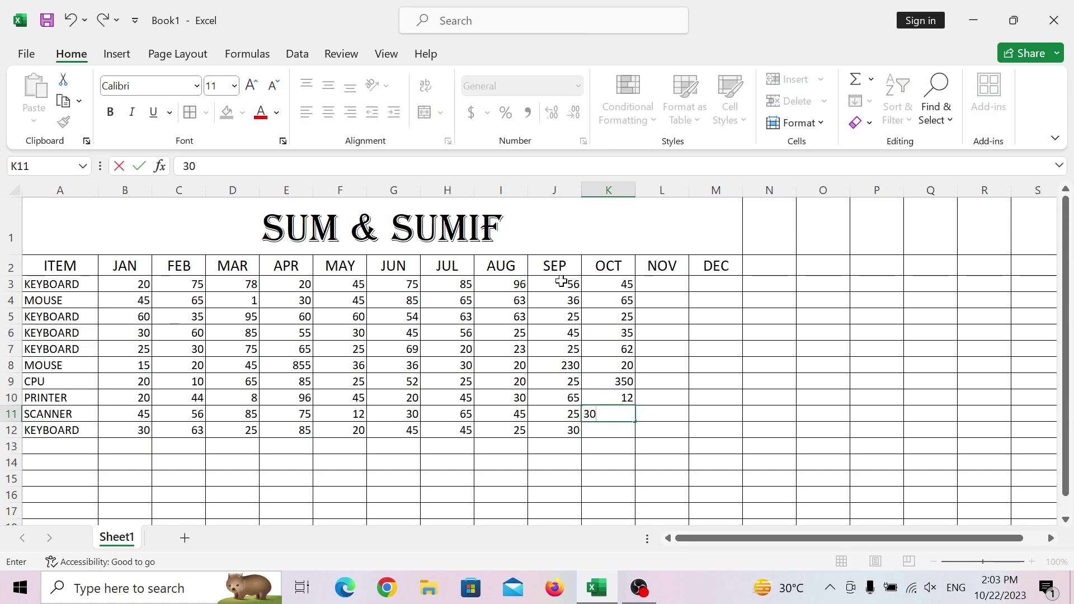
key("Return")
type("20")
key("Return")
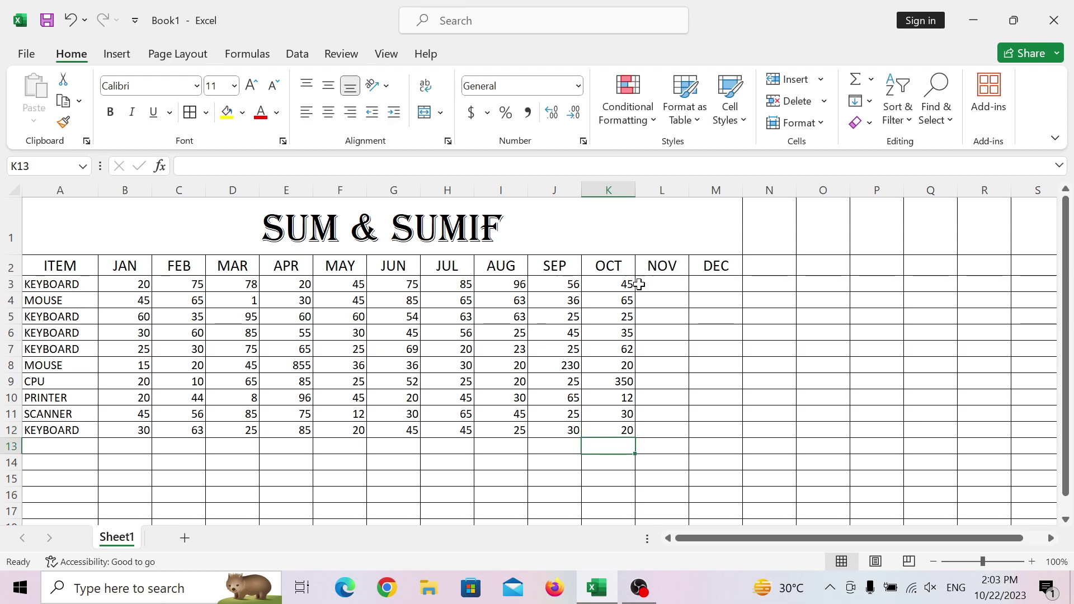
Fill the NOV column L3:L12 starting 56, 30, and clear the stray 60 typed into L13
left_click(663, 283)
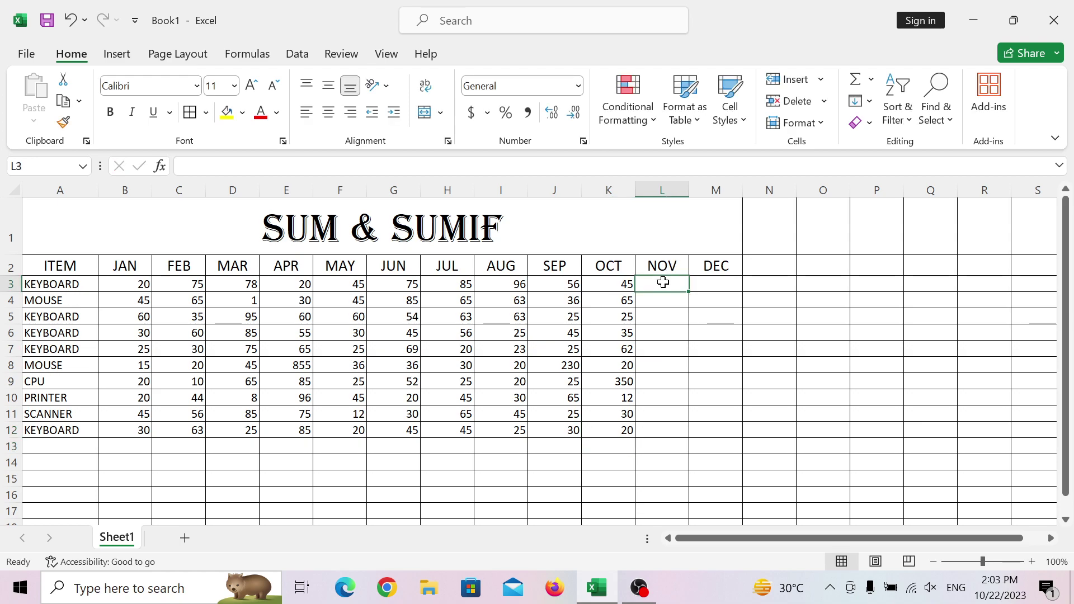
type("56")
key("Return")
type("30")
key("Return")
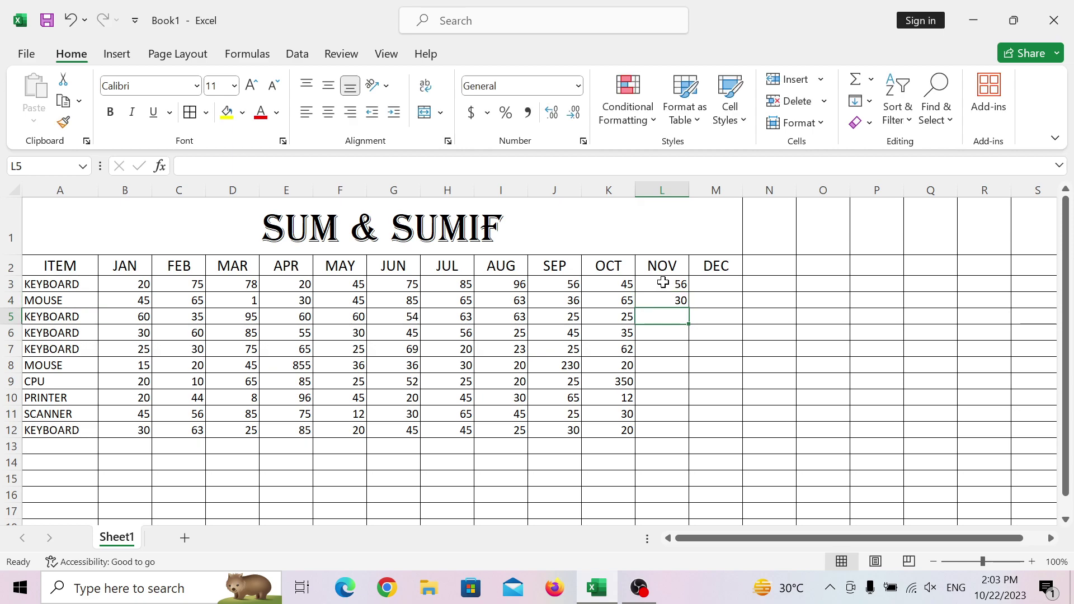
type("63")
key("Return")
type("20")
key("Return")
type("3")
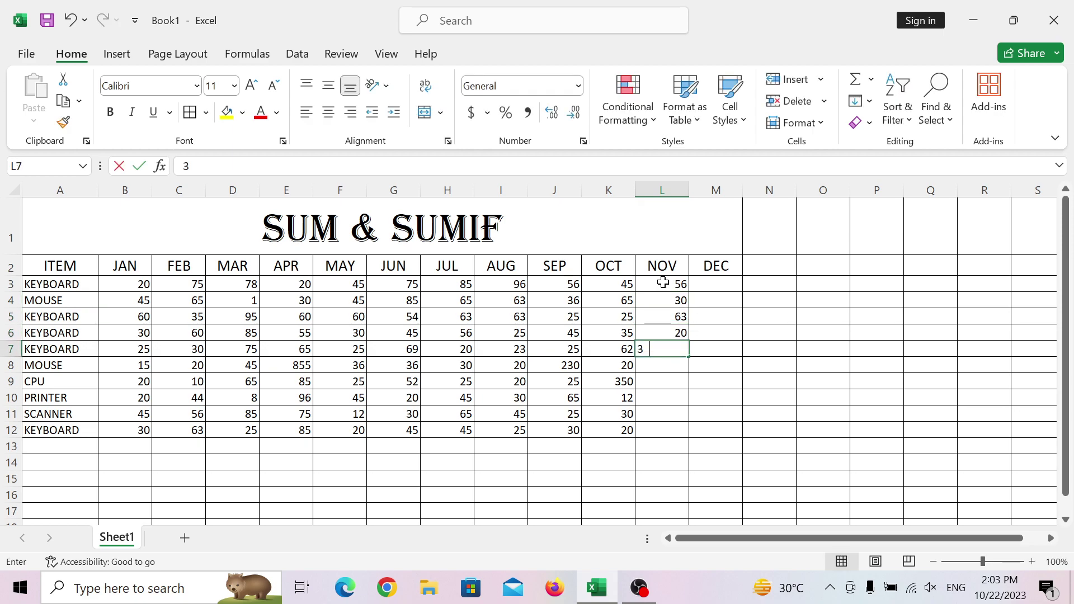
type("0")
key("Return")
type("12")
key("Return")
type("52")
key("Return")
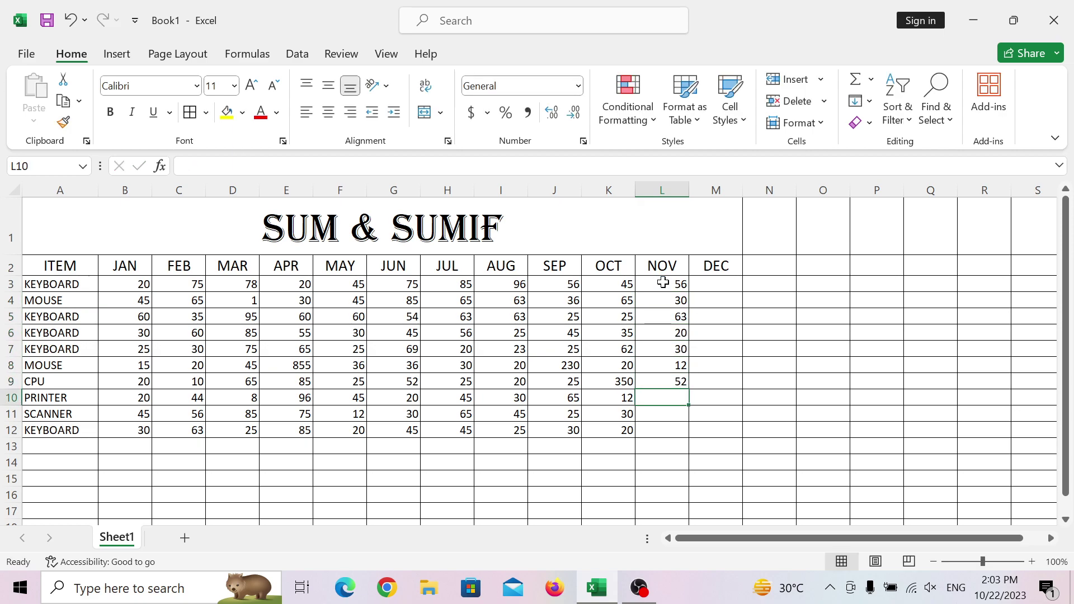
type("45")
key("Return")
type("85")
key("Return")
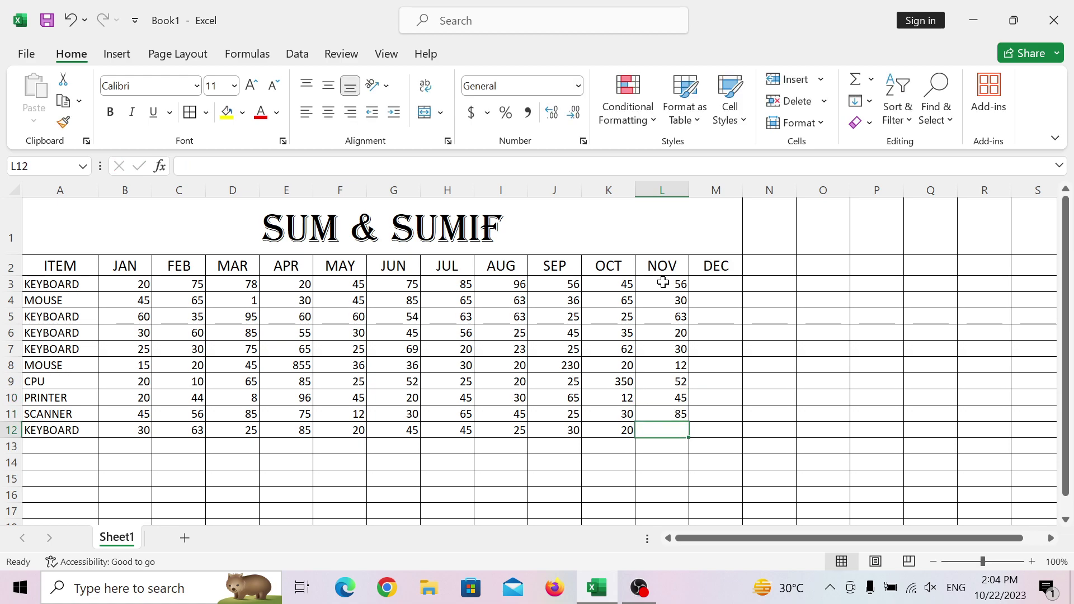
type("65")
key("Return")
type("60")
key("Return")
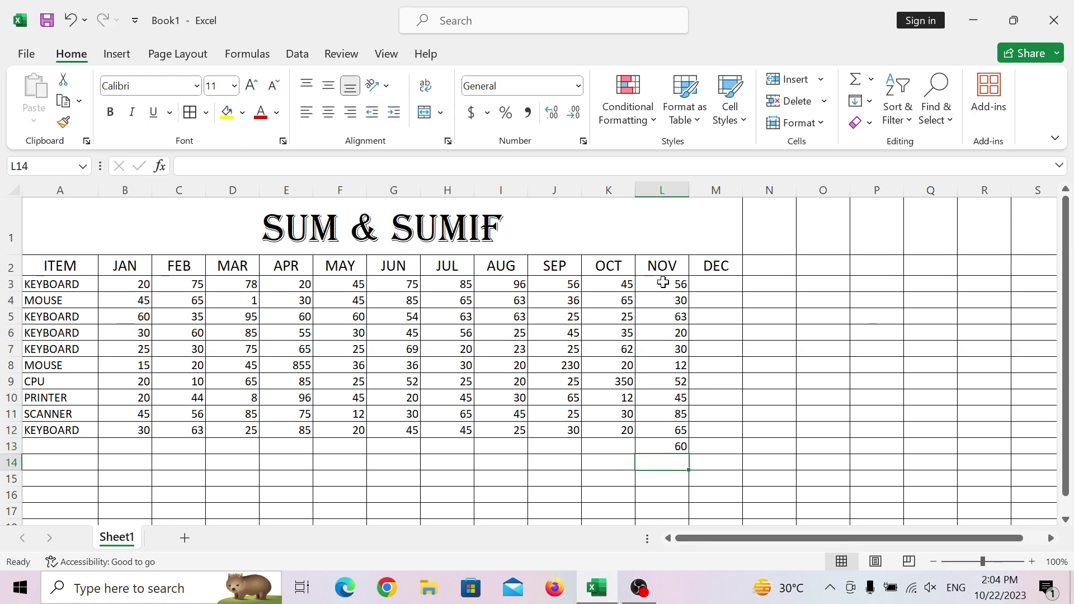
key("Up")
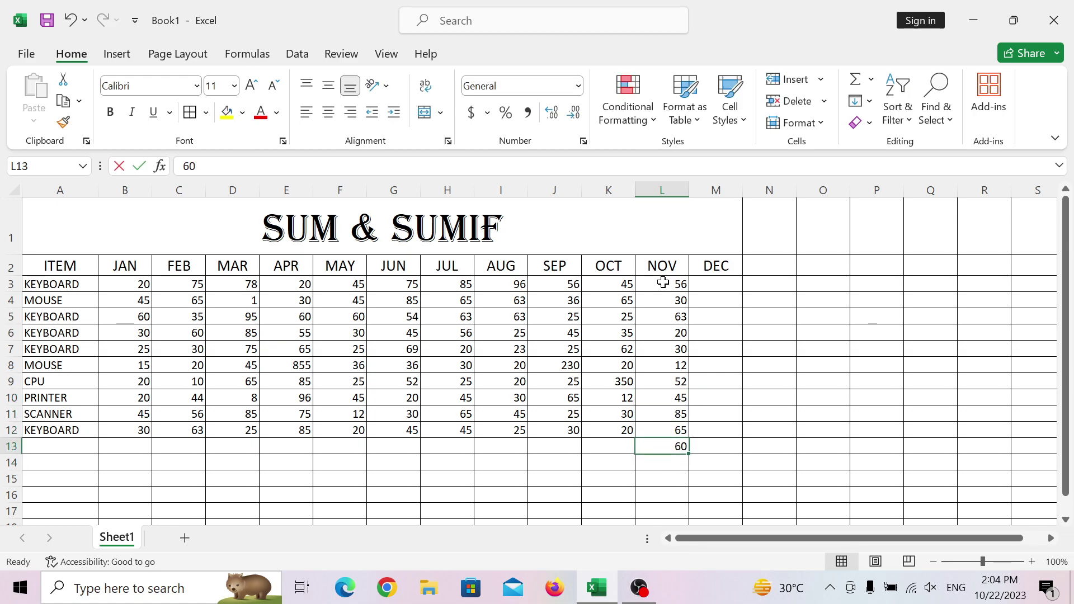
key("BackSpace")
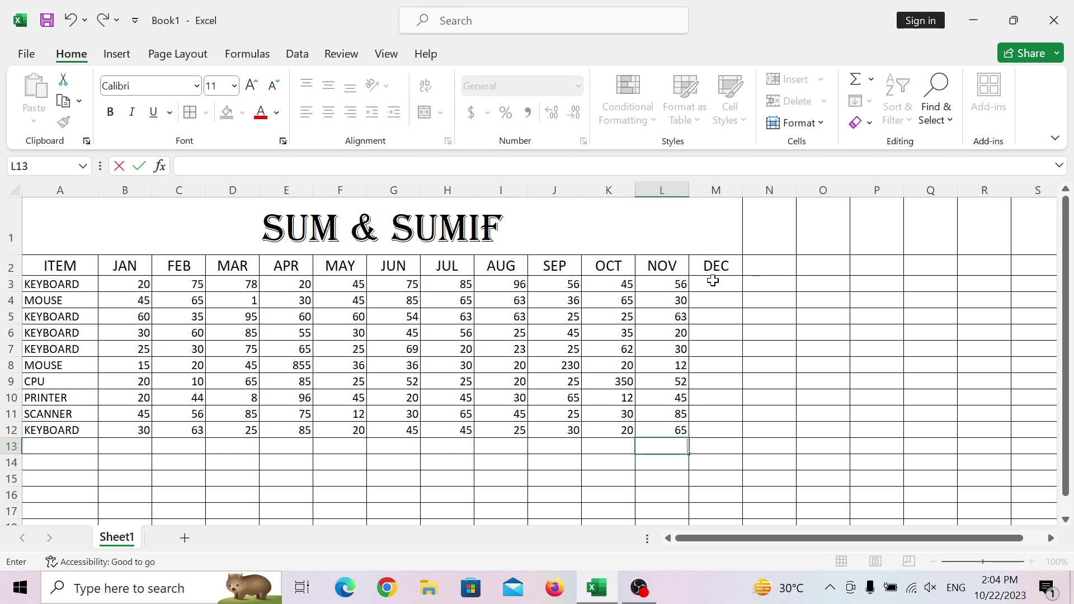
Enter the DEC figures in M3:M12, running from 78 down to 25
left_click(712, 280)
type("78")
key("Return")
type("56")
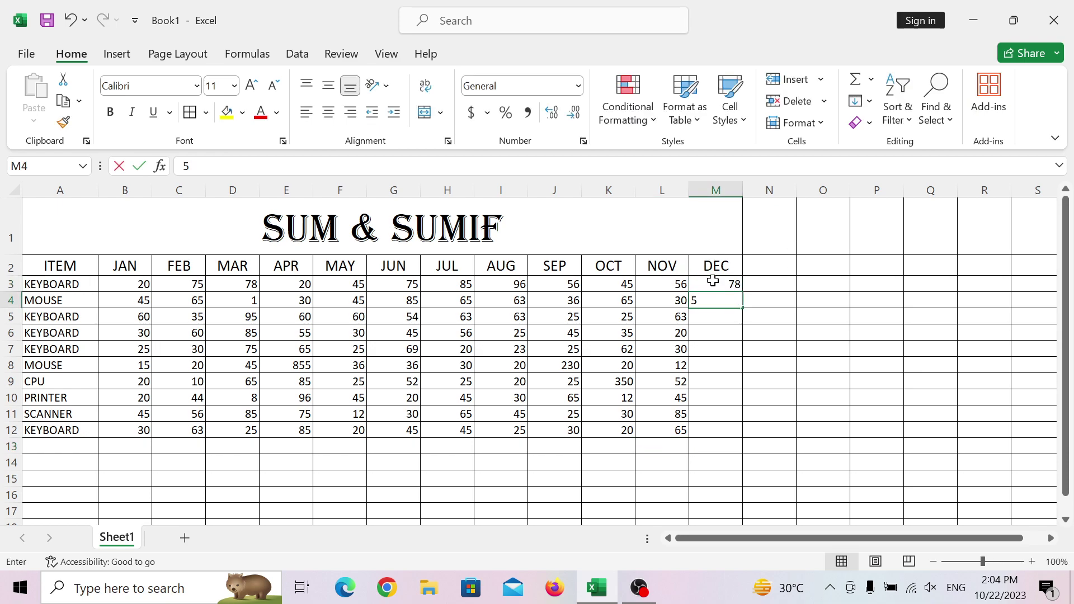
key("Return")
type("36")
key("Return")
type("25")
key("Return")
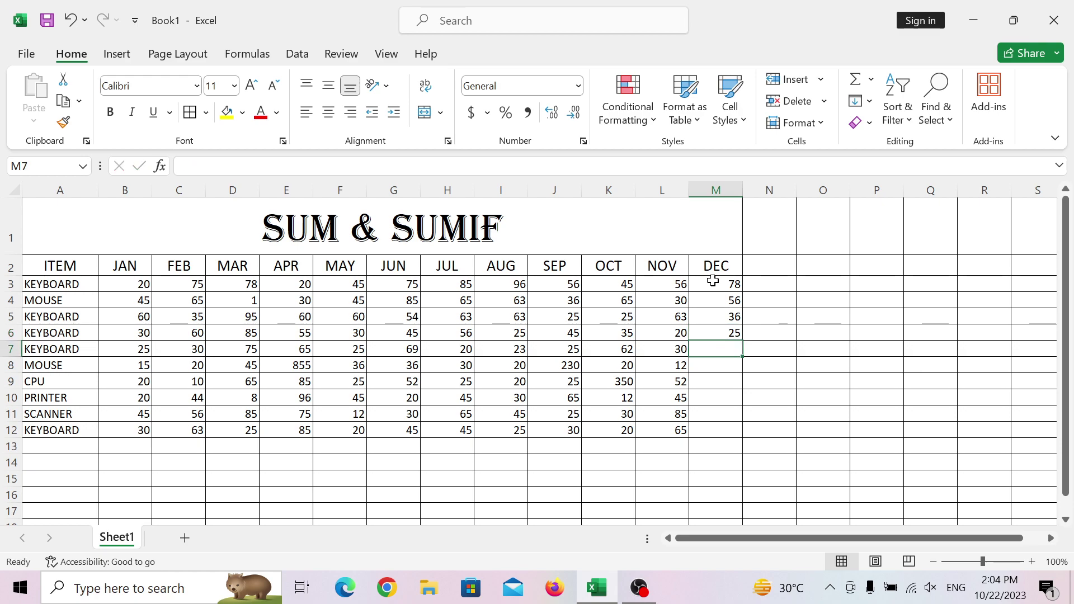
type("15")
key("Return")
type("25")
key("Return")
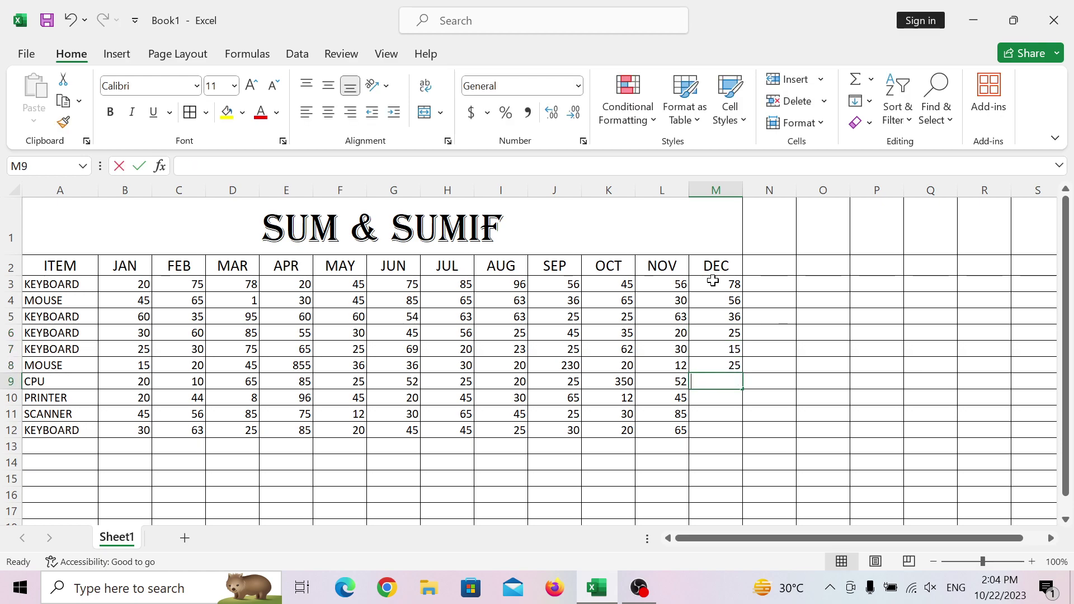
type("30")
key("Return")
type("250")
key("Return")
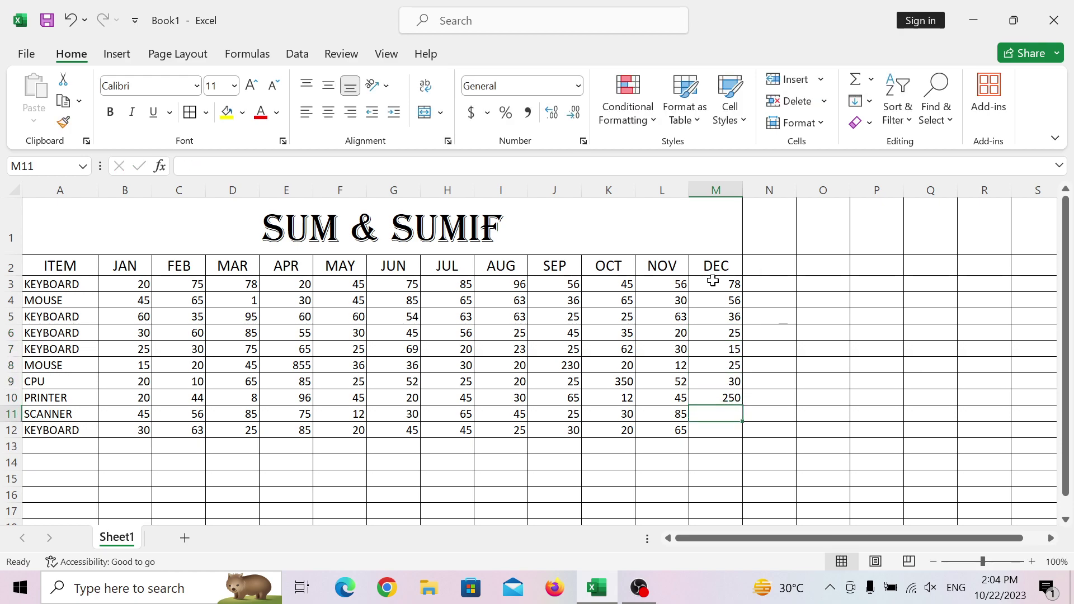
type("15")
key("Return")
type("25")
key("Return")
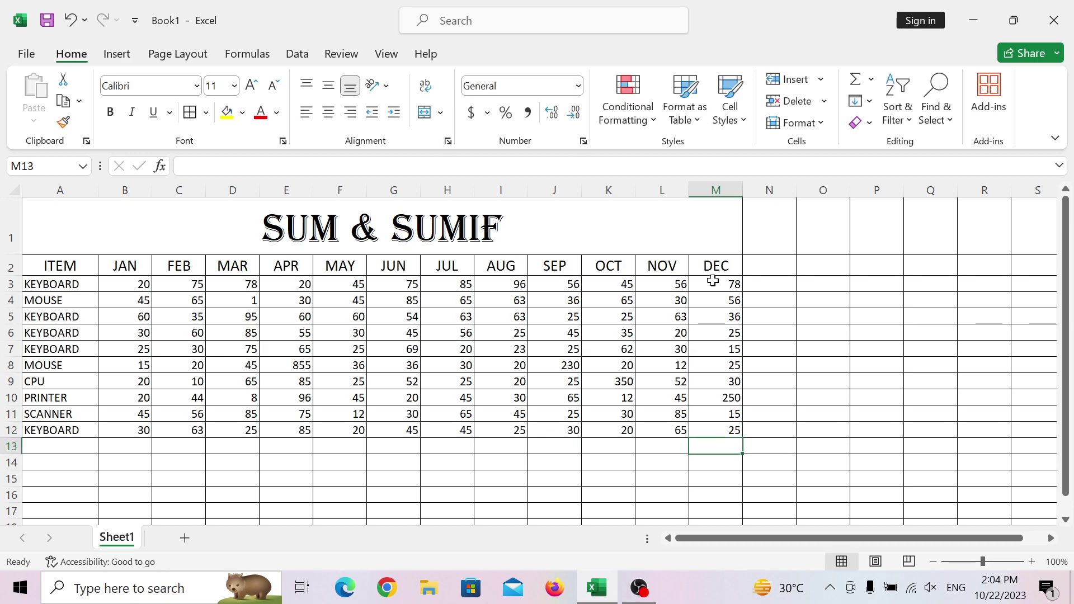
Put the TOTAL heading in N2 and re-merge the SUM & SUMIF title across A1:N1
left_click(768, 267)
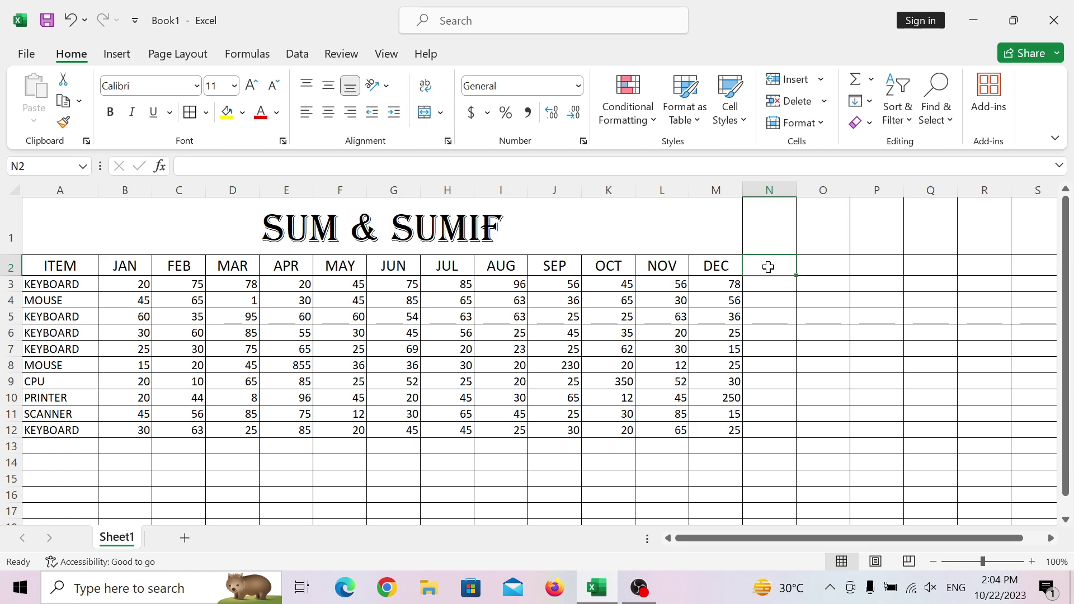
type("TOTAL")
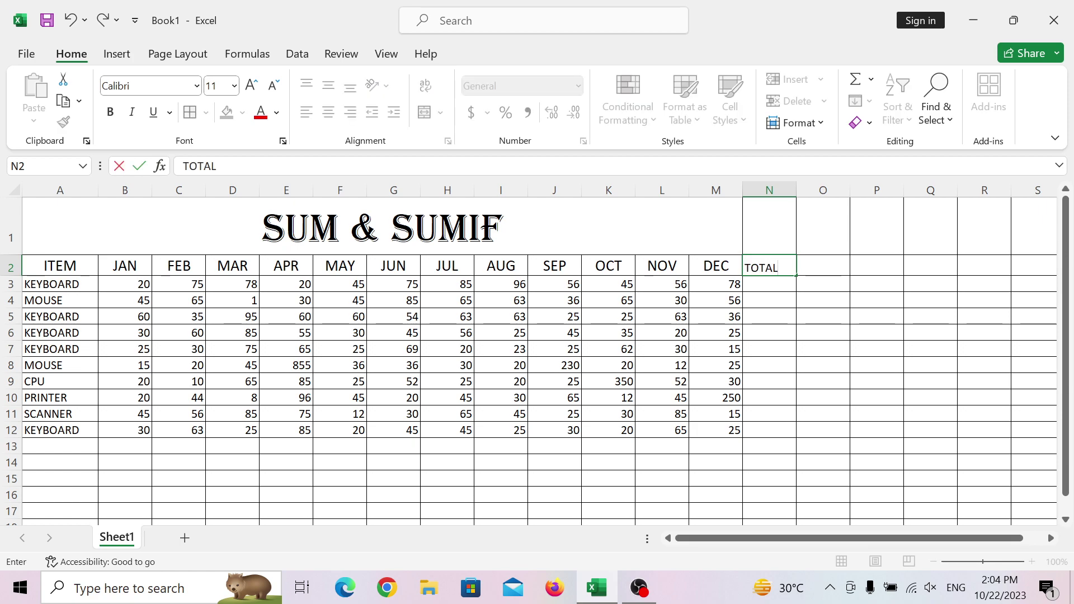
left_click_drag(757, 227, 444, 223)
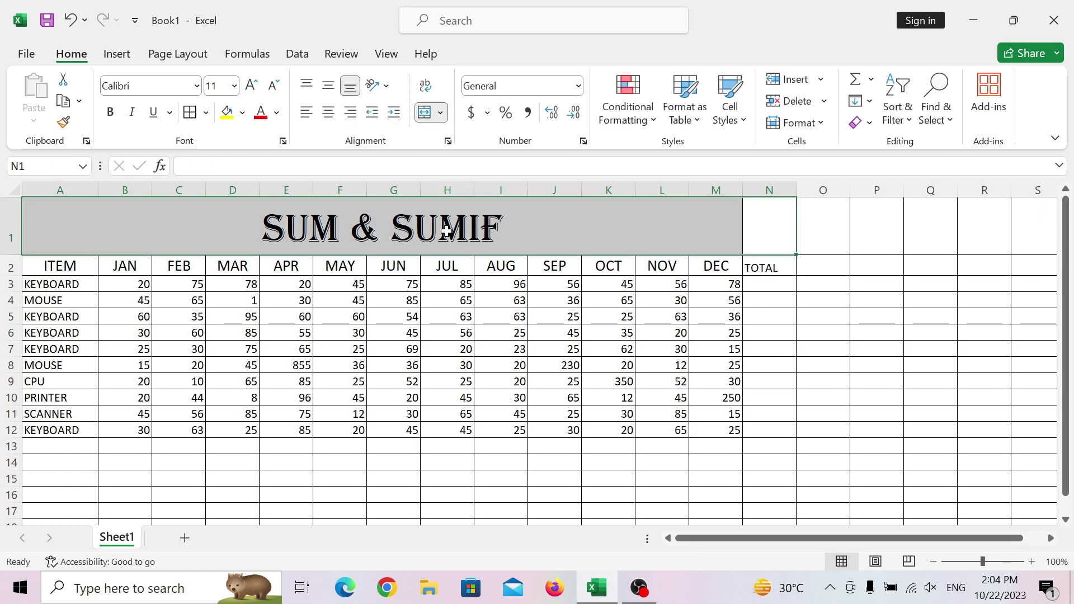
left_click(425, 113)
left_click(424, 113)
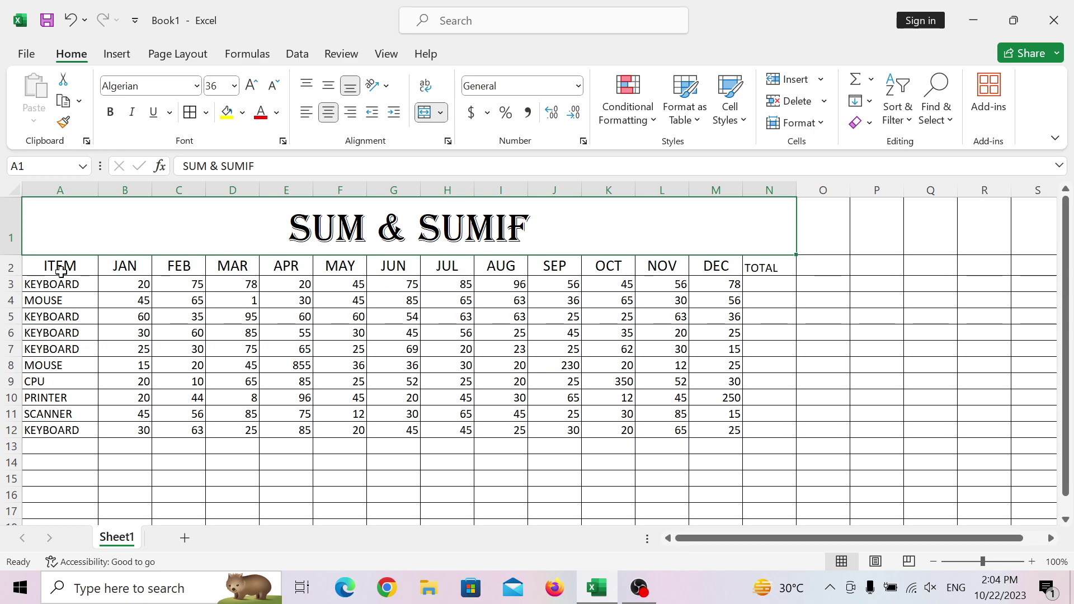
Set the ITEM-to-TOTAL header row A2:N2 to 22-point Algerian
left_click_drag(61, 272, 775, 268)
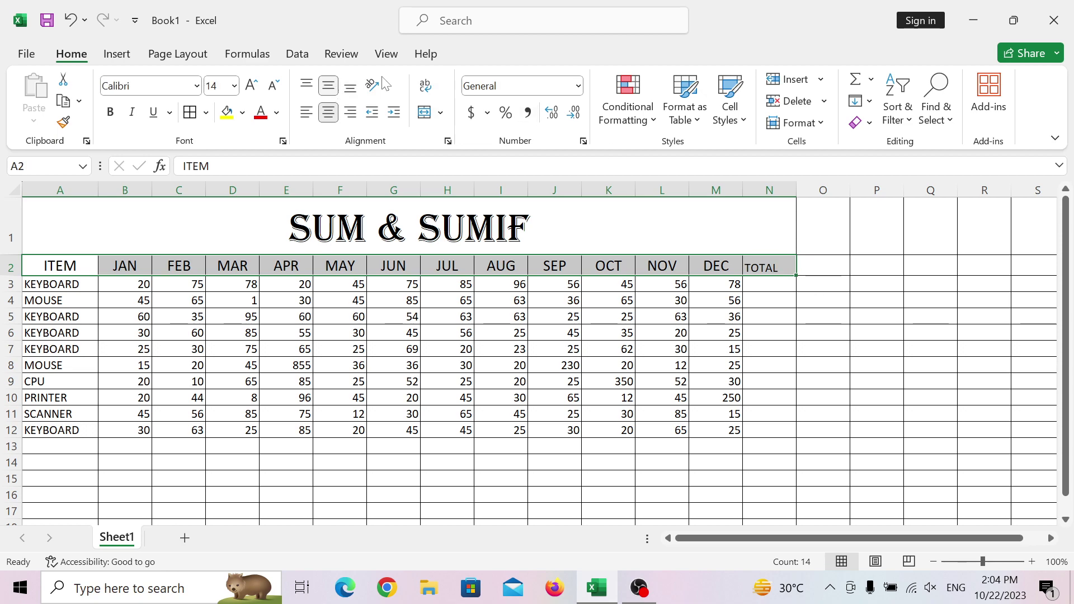
left_click(251, 87)
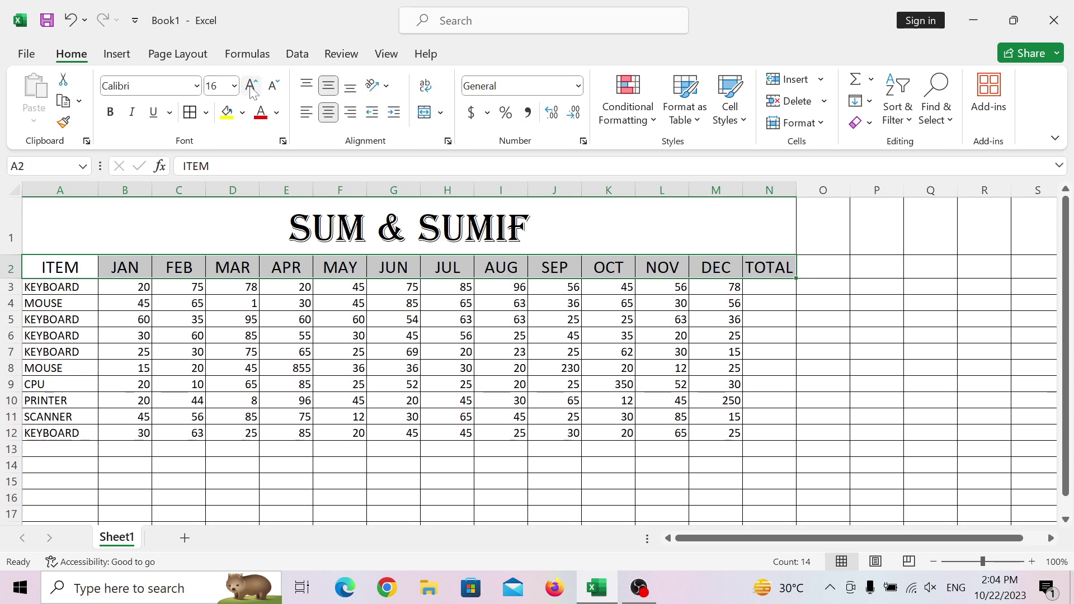
left_click(251, 87)
left_click(251, 87)
left_click(251, 87)
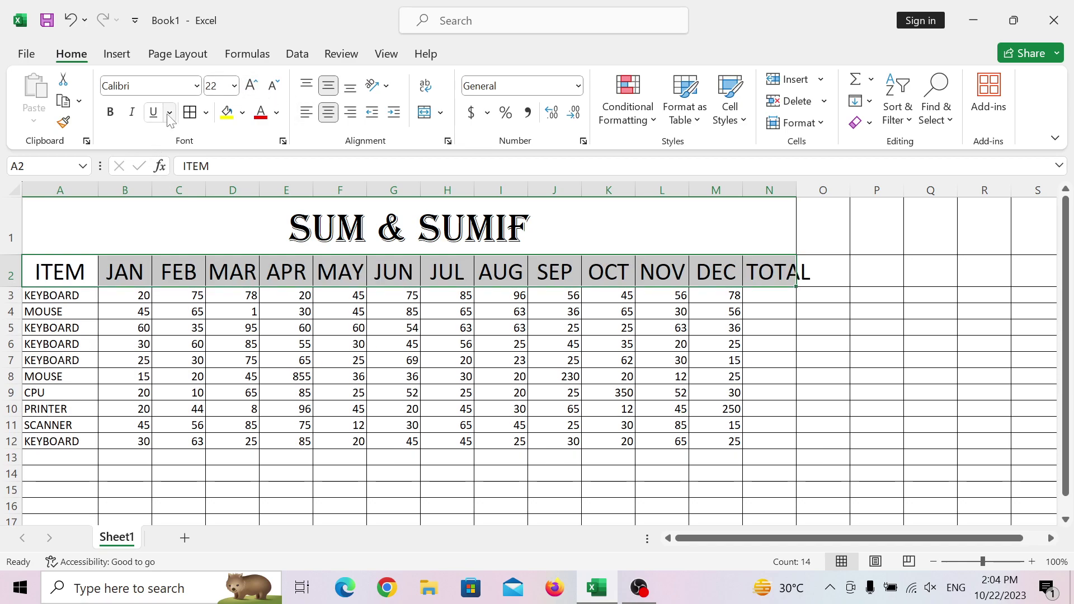
left_click(196, 86)
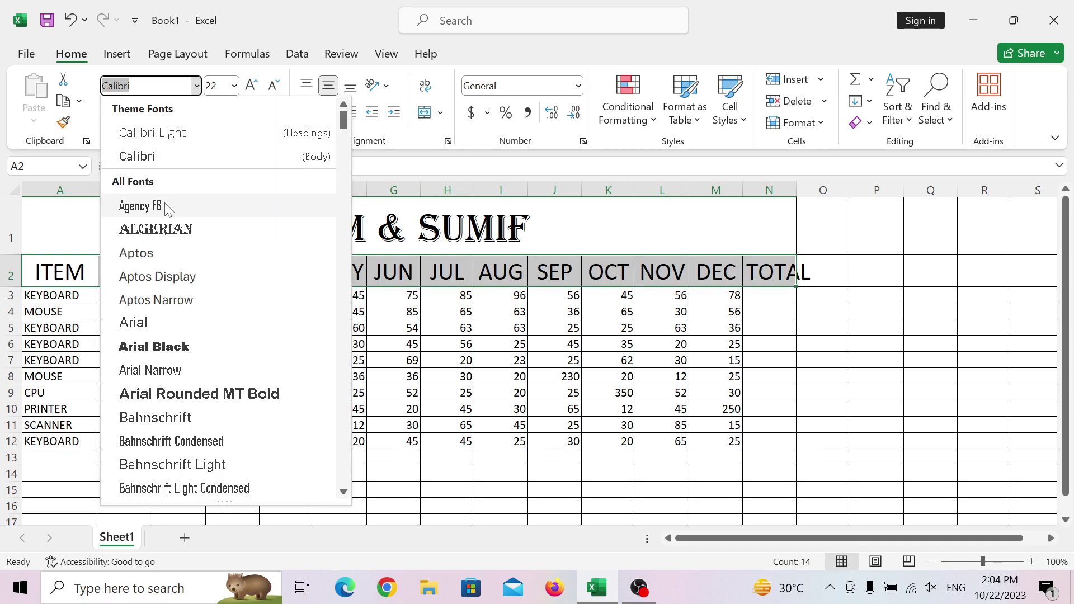
left_click(168, 230)
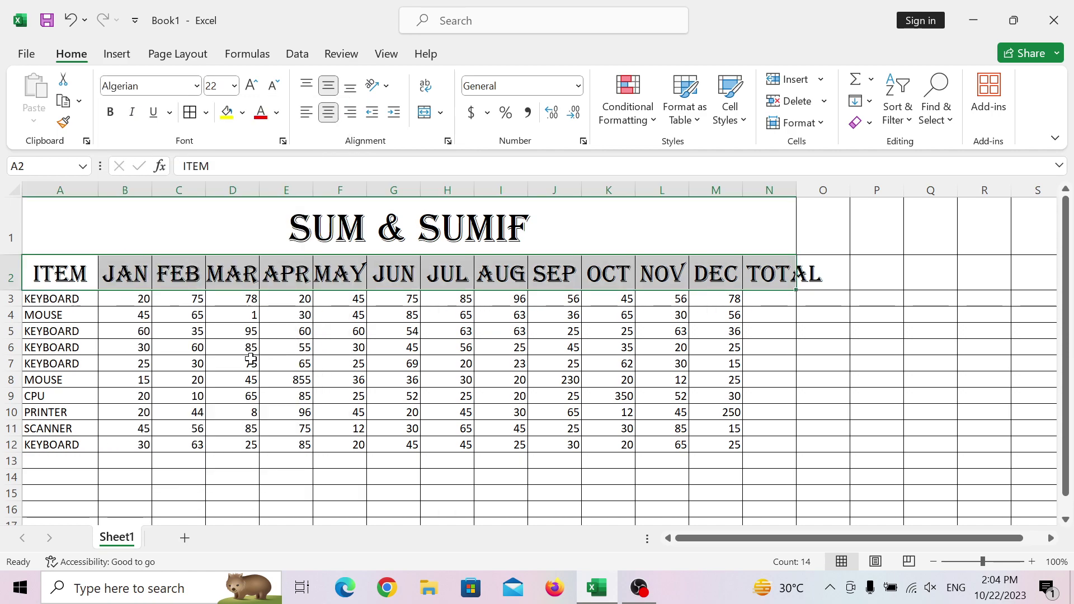
Widen columns B, A and N to fit the headers, and make data rows 3–12 taller
left_click(251, 359)
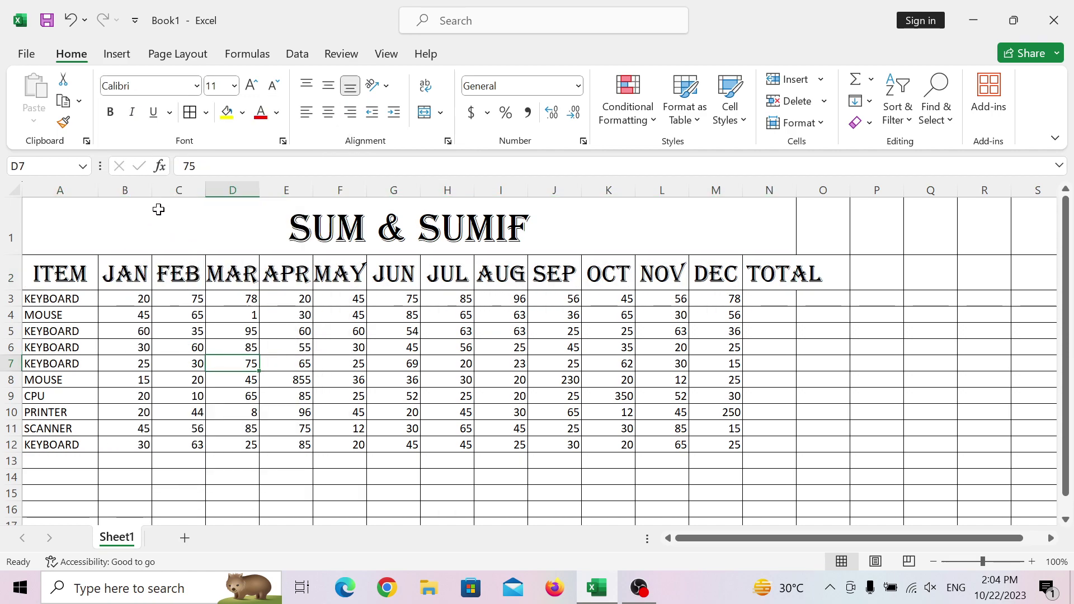
left_click_drag(155, 196, 317, 186)
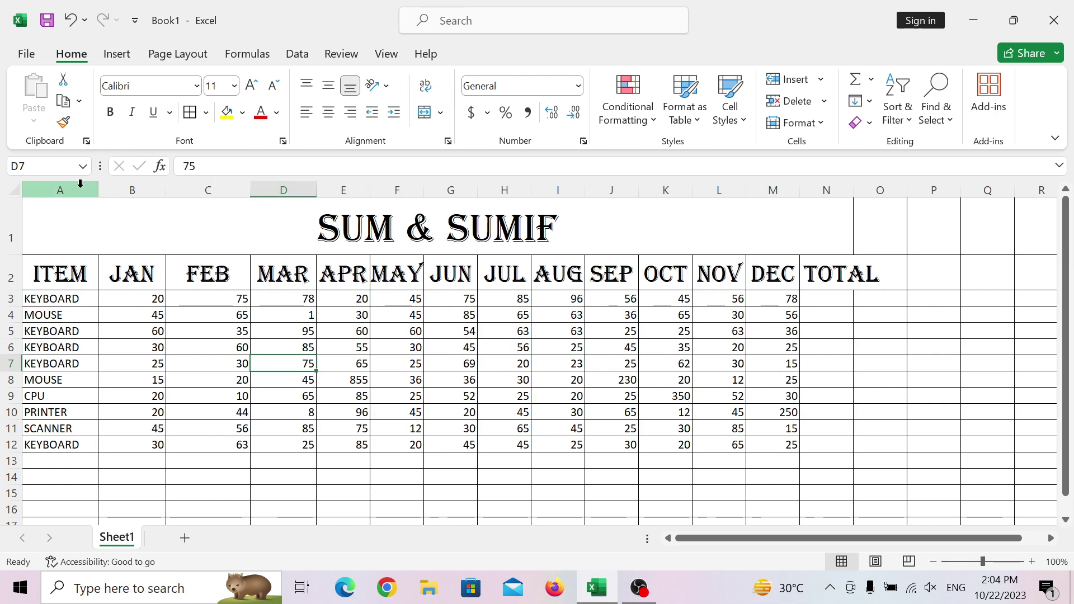
mouse_move(79, 190)
left_mouse_down()
mouse_move(137, 211)
mouse_move(823, 303)
mouse_move(832, 182)
mouse_move(817, 193)
left_mouse_up()
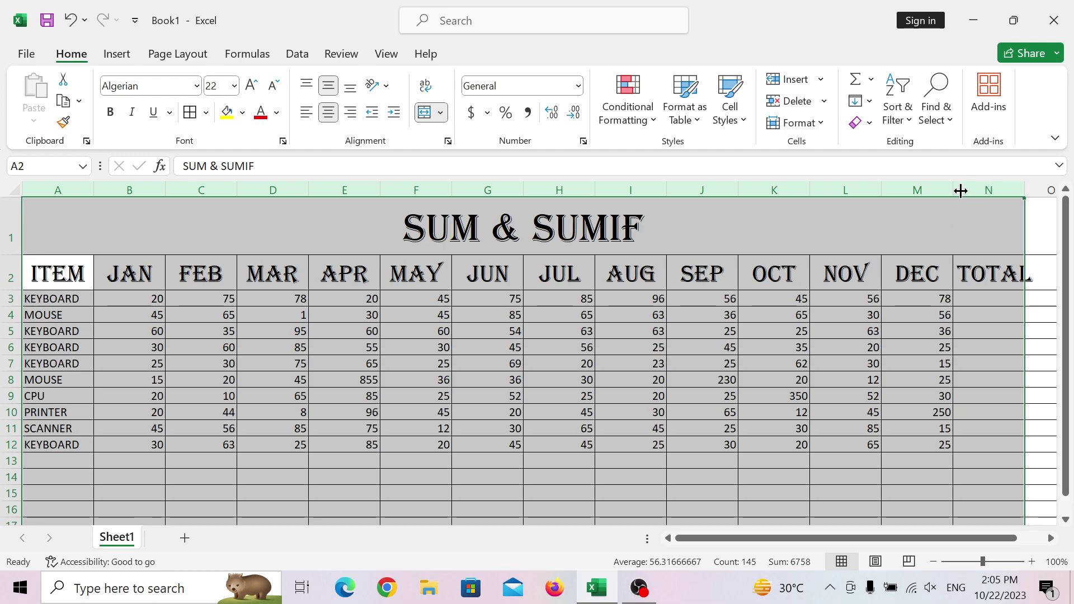
left_click(91, 399)
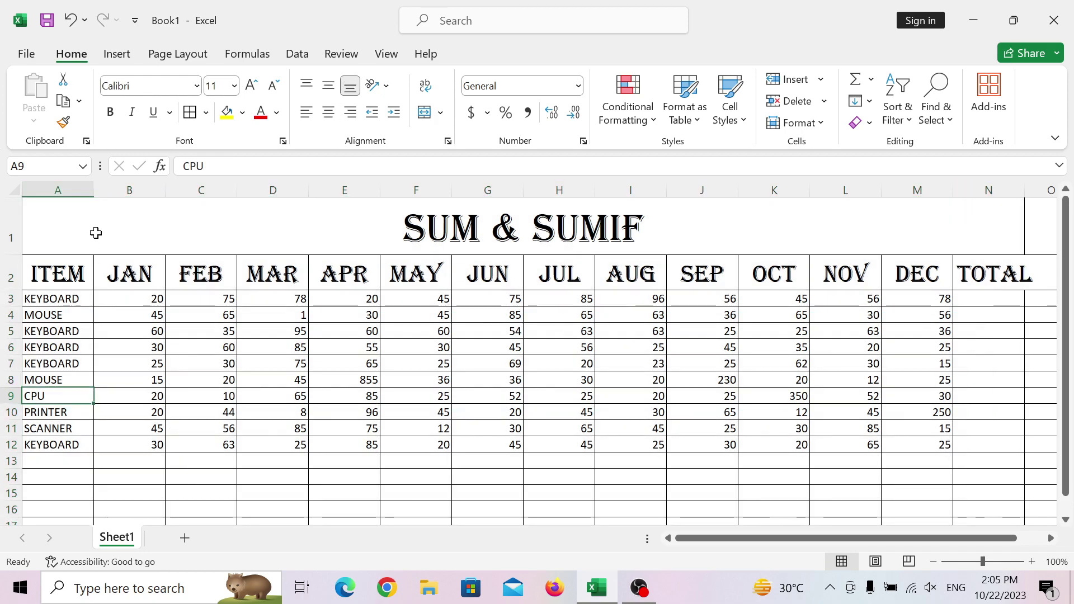
left_click_drag(94, 190, 105, 190)
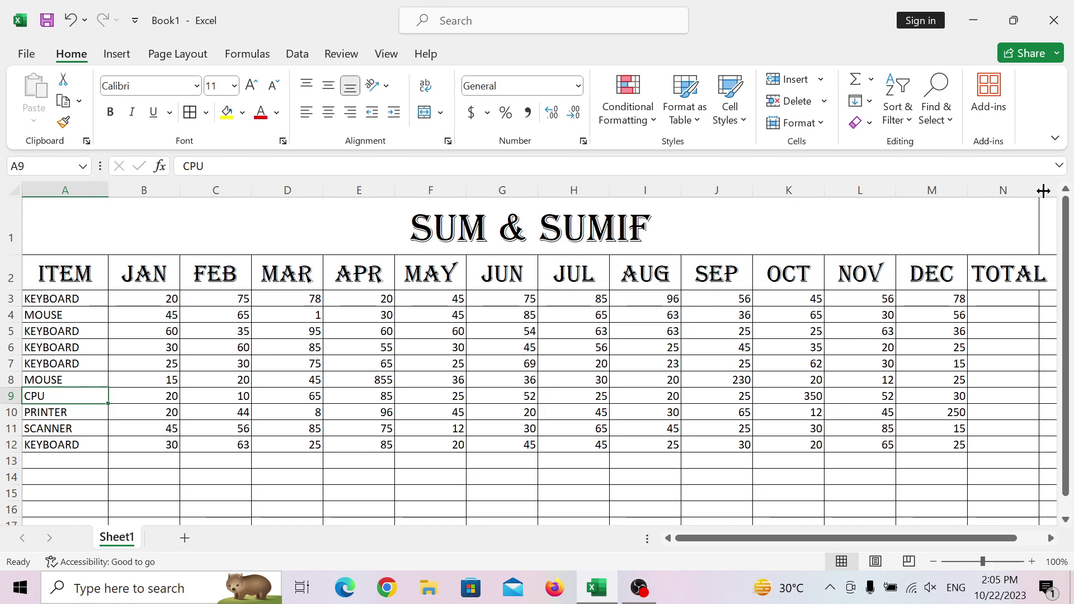
left_click_drag(1040, 190, 1049, 190)
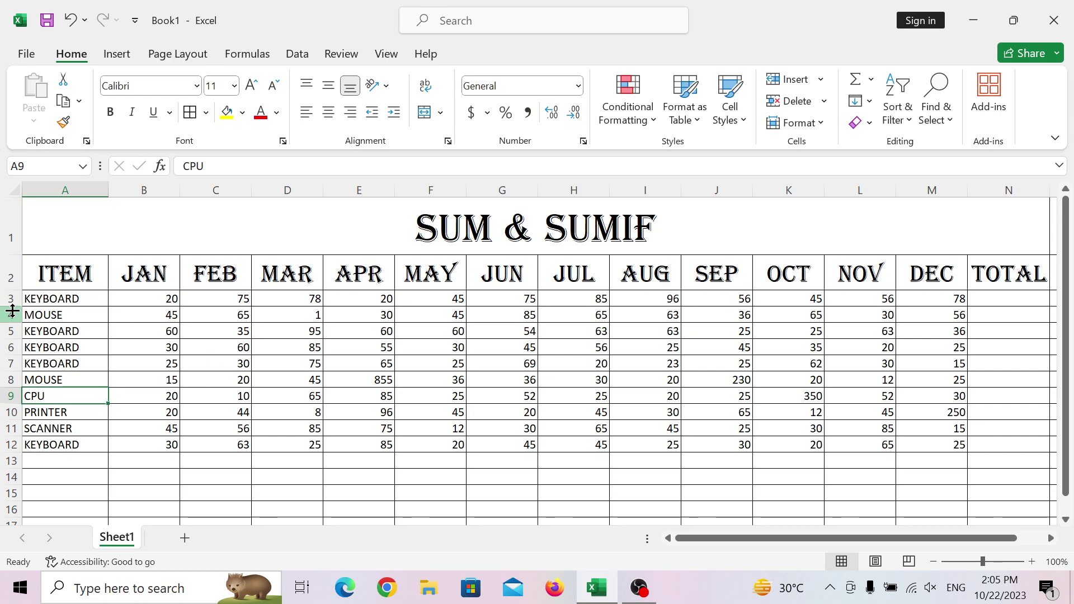
left_click_drag(12, 296, 14, 451)
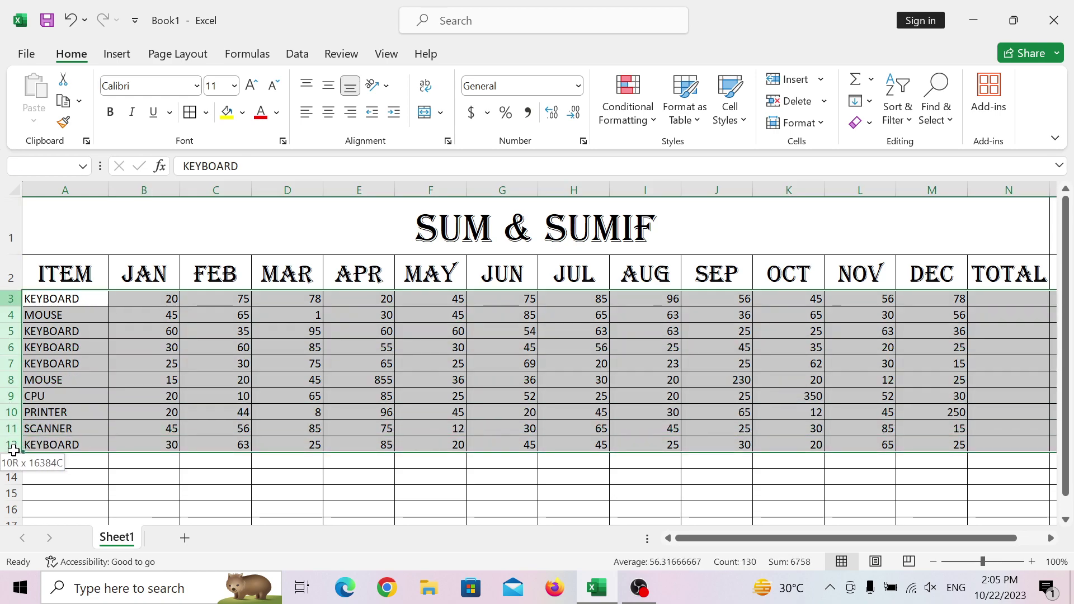
left_click_drag(12, 356, 12, 360)
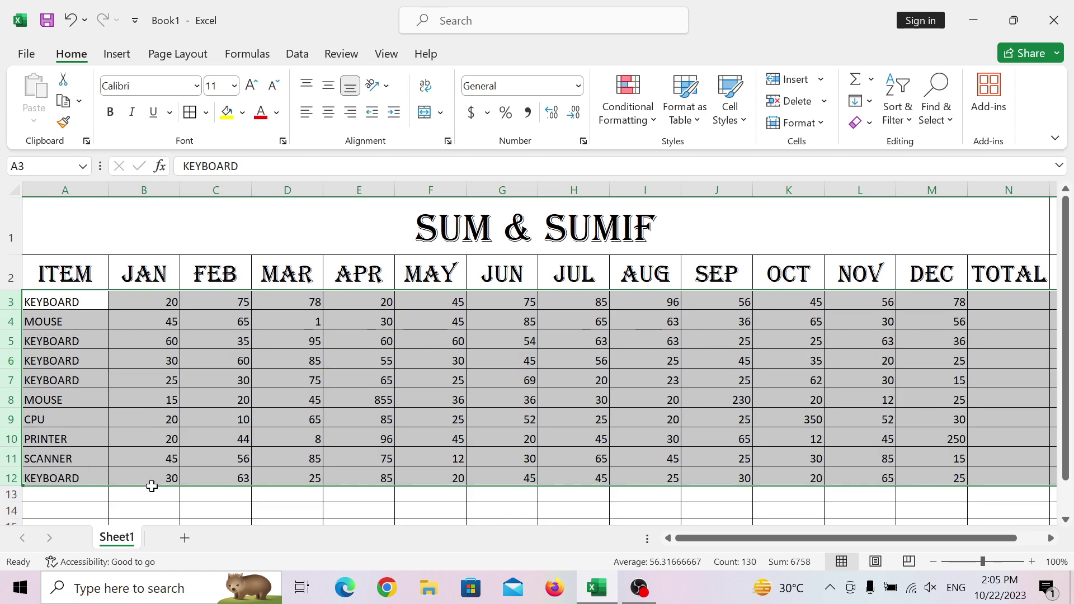
Centre the whole table's text horizontally and vertically, undoing an accidental font-size change
left_click(221, 384)
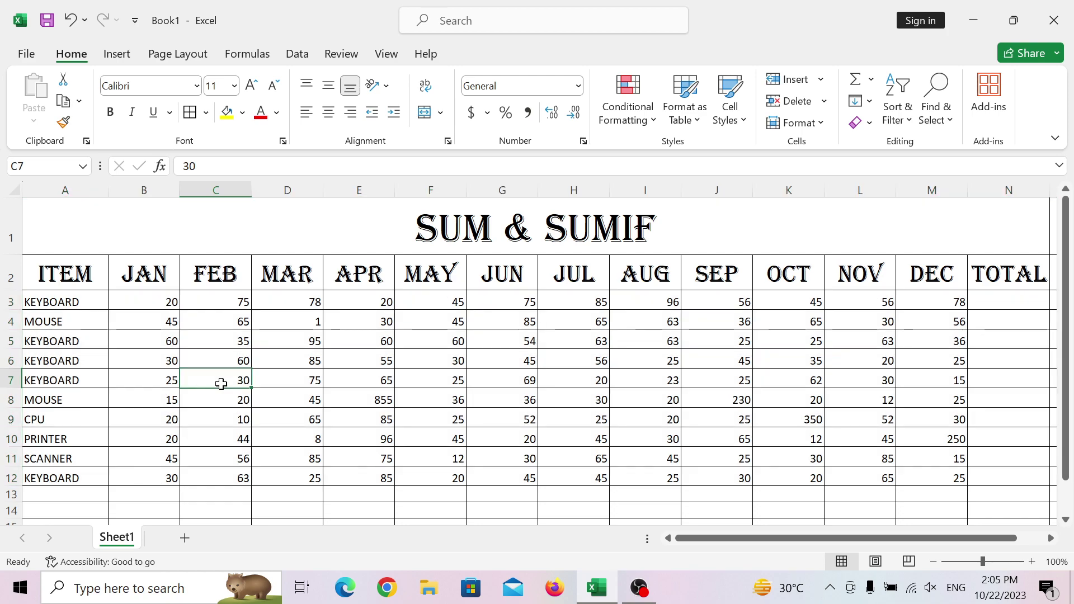
key("ctrl+a")
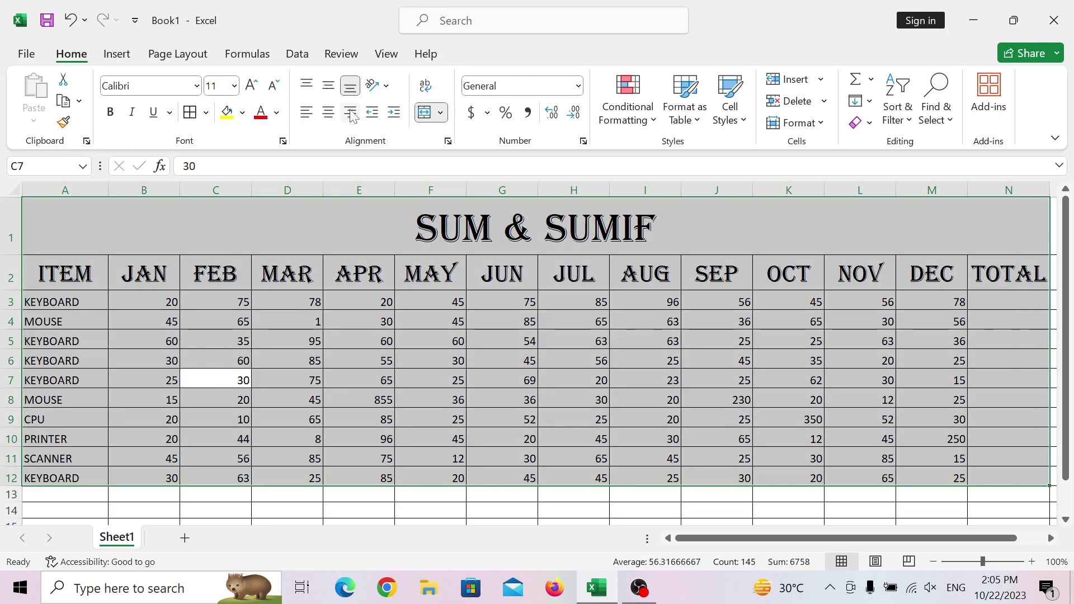
left_click(328, 112)
left_click(328, 85)
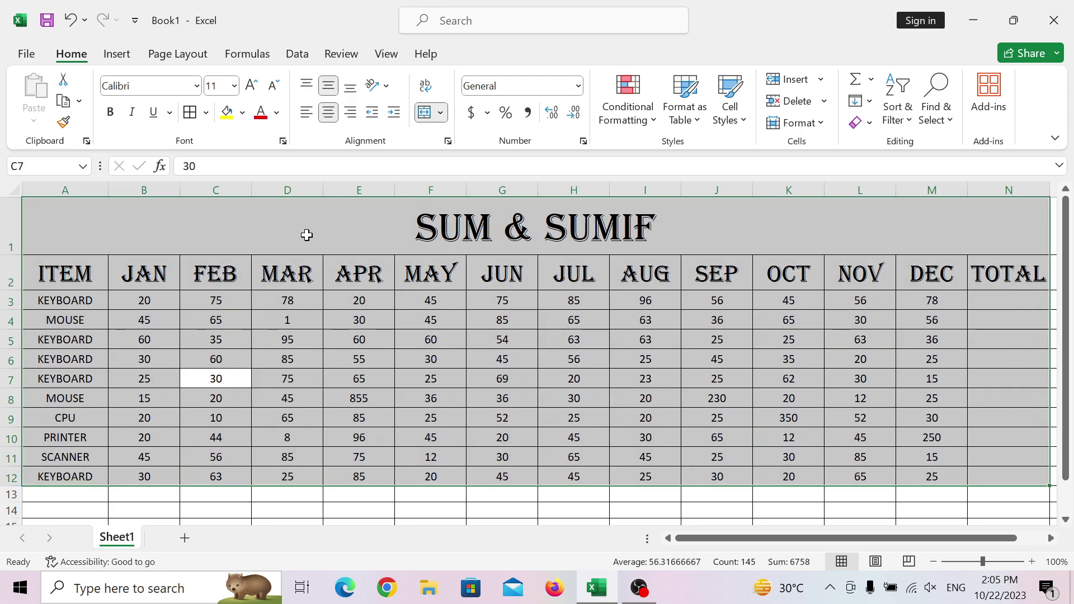
left_click(252, 87)
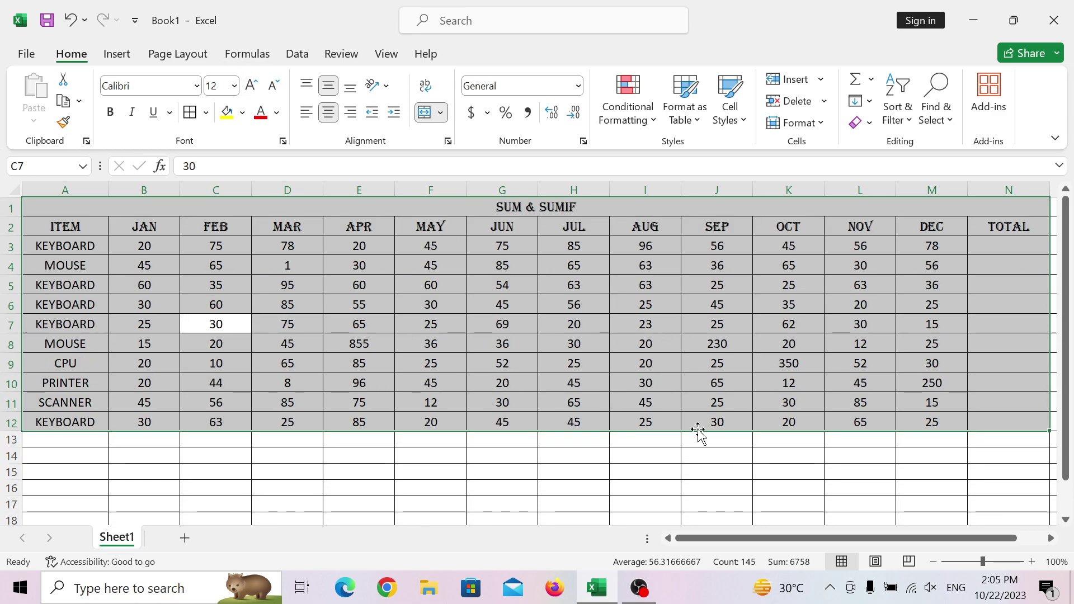
key("ctrl+z")
Enlarge the item names and monthly figures to 16-point
left_click(298, 320)
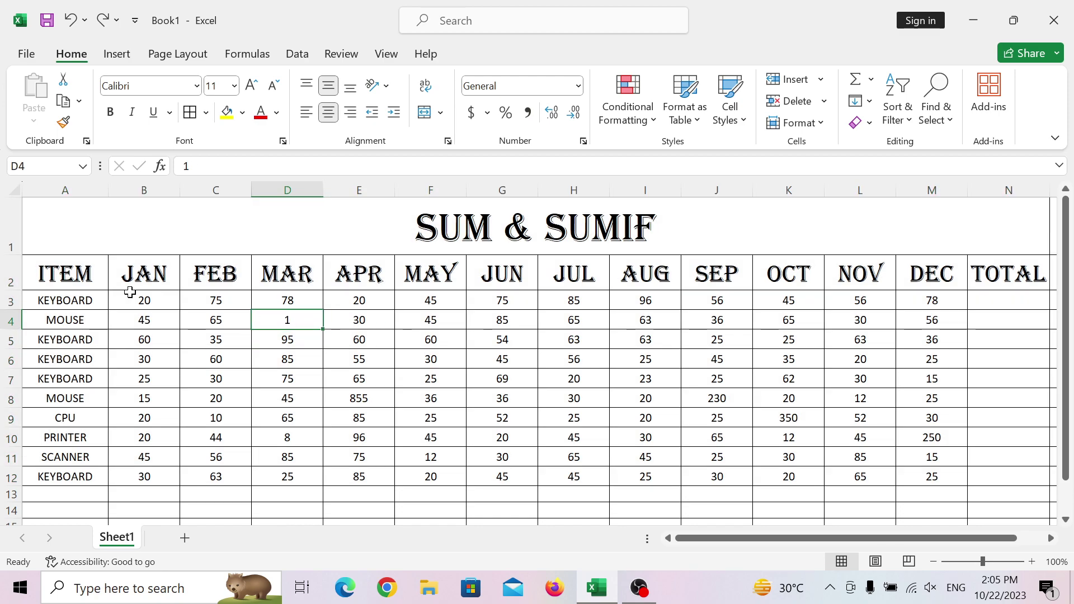
left_click_drag(52, 287, 144, 320)
left_click(64, 301)
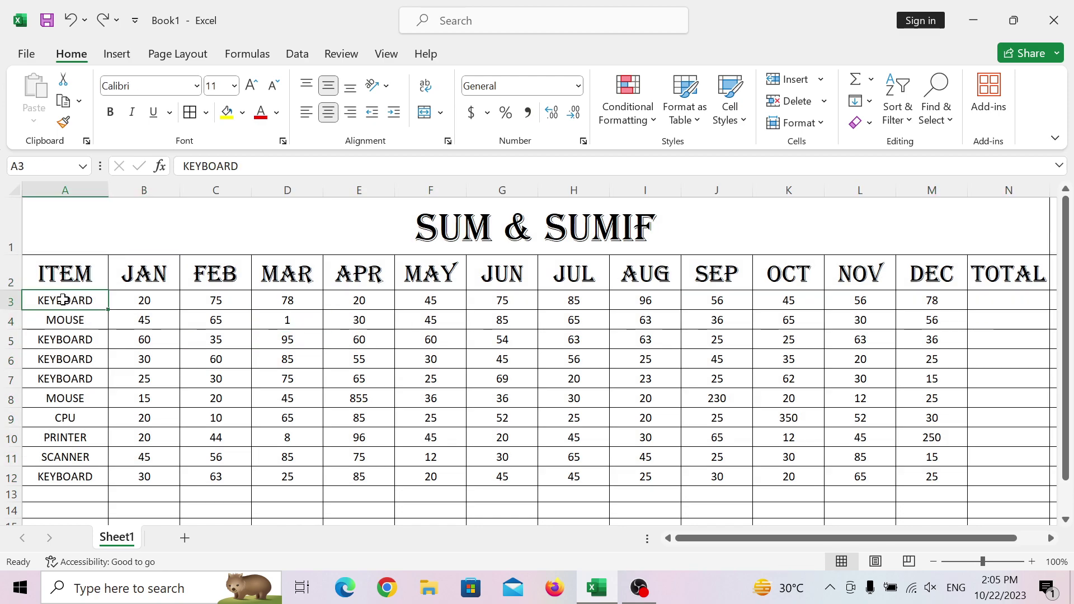
double_click(84, 300)
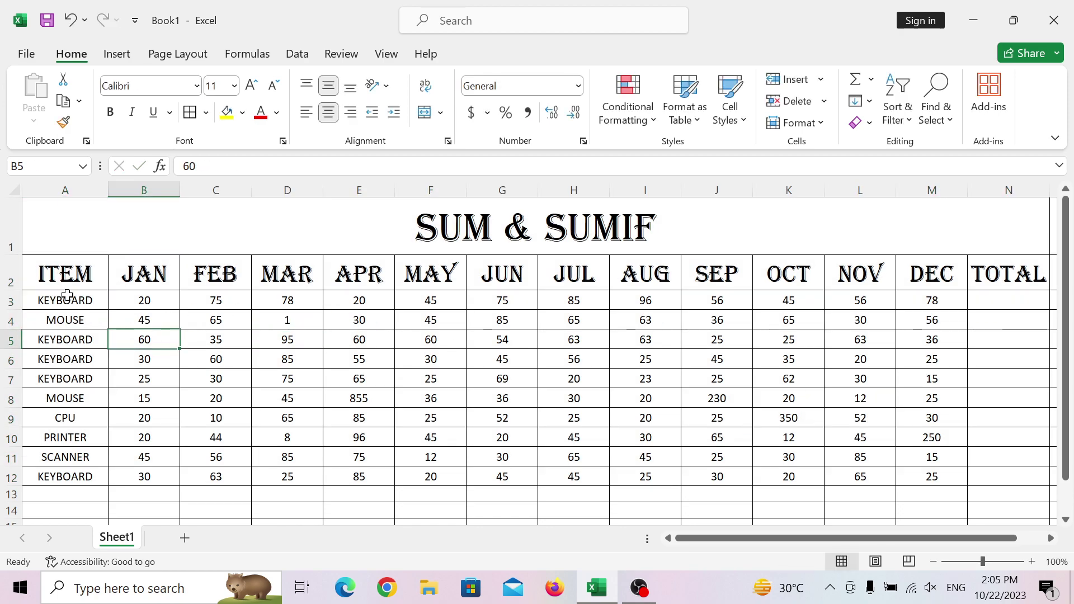
mouse_move(65, 296)
left_mouse_down()
mouse_move(336, 348)
mouse_move(843, 488)
mouse_move(995, 480)
left_mouse_up()
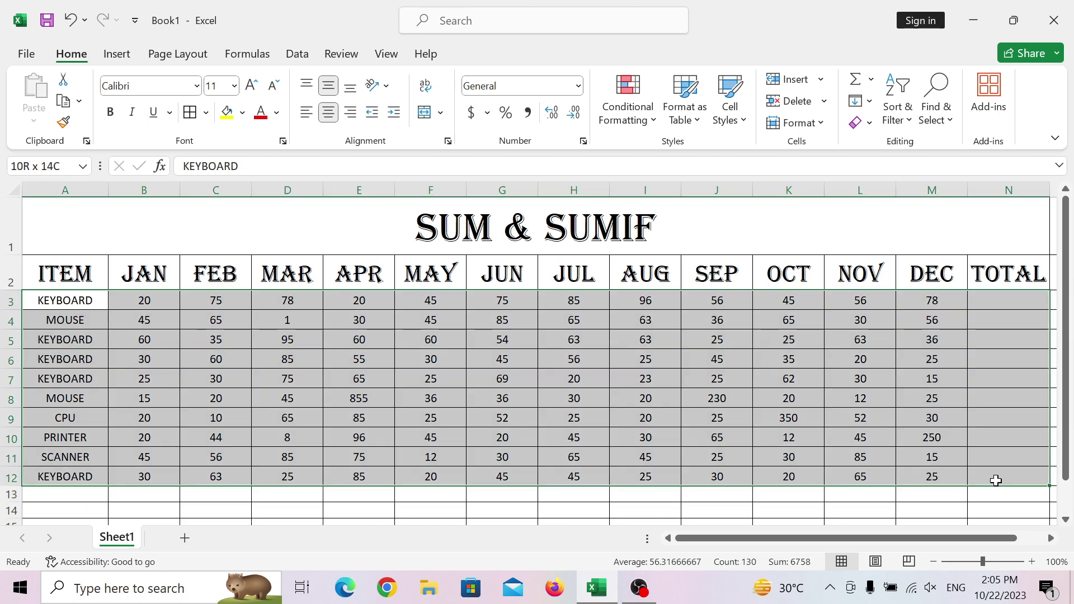
left_click(251, 85)
left_click(251, 85)
left_click(252, 85)
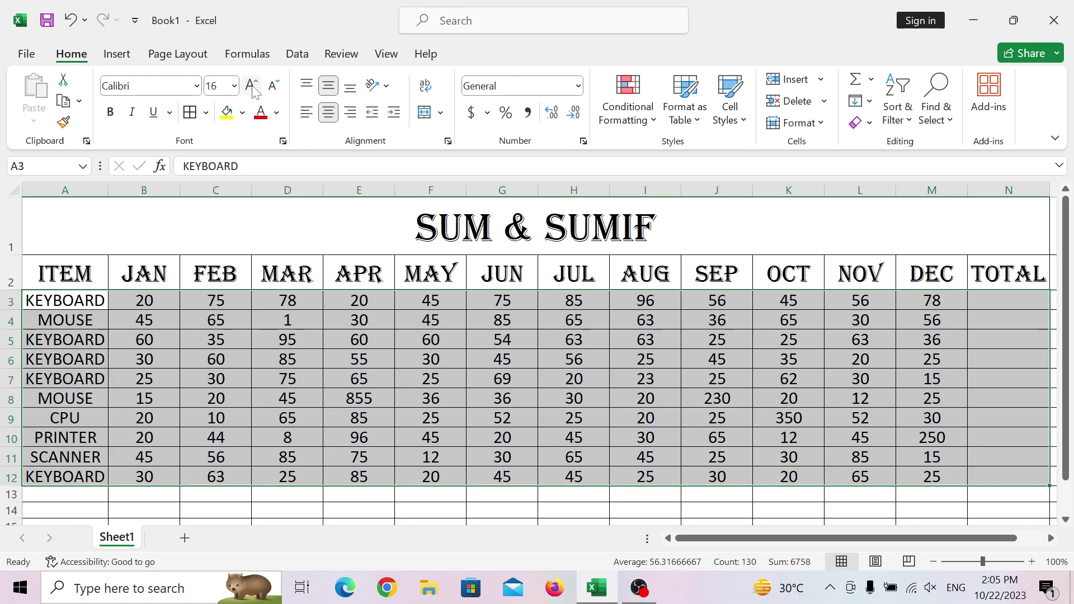
Enlarge the monthly figures in B3:M12 further to 20-point
left_click(147, 340)
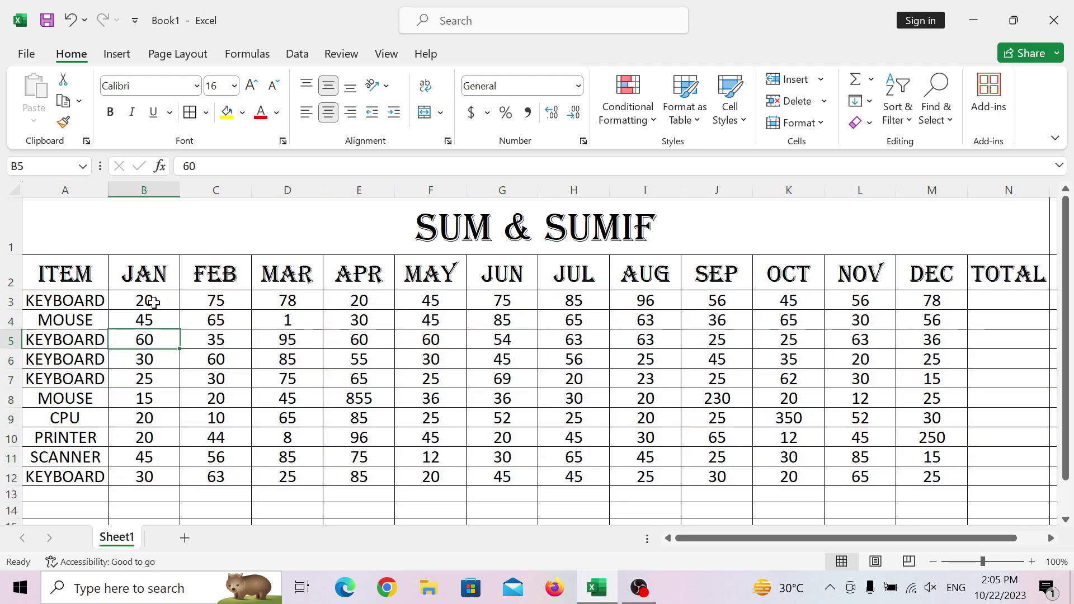
mouse_move(146, 302)
left_mouse_down()
mouse_move(942, 495)
mouse_move(994, 489)
left_mouse_up()
left_click(252, 86)
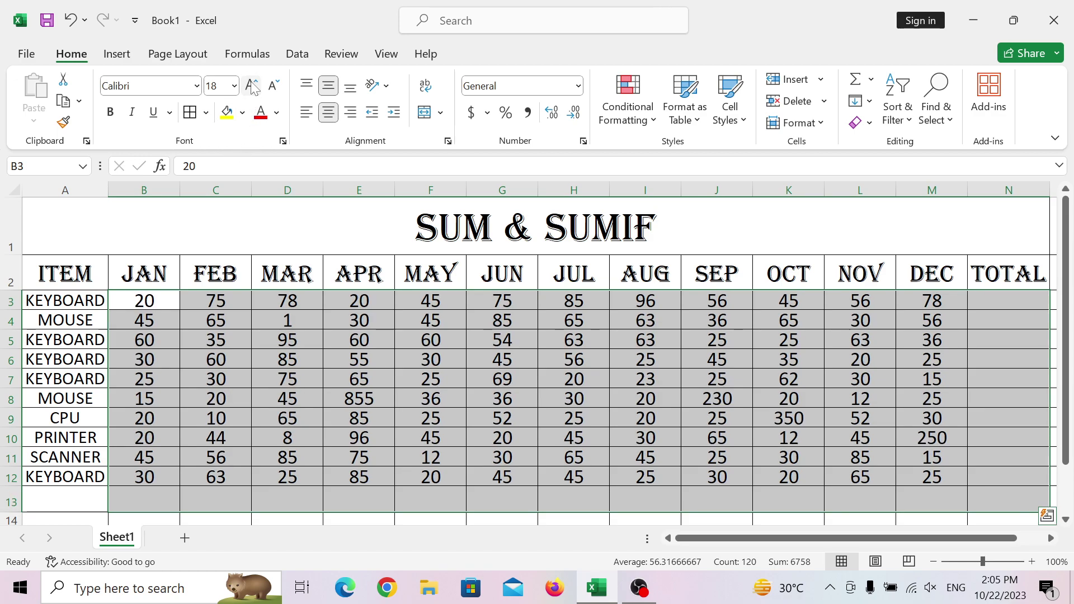
left_click(252, 86)
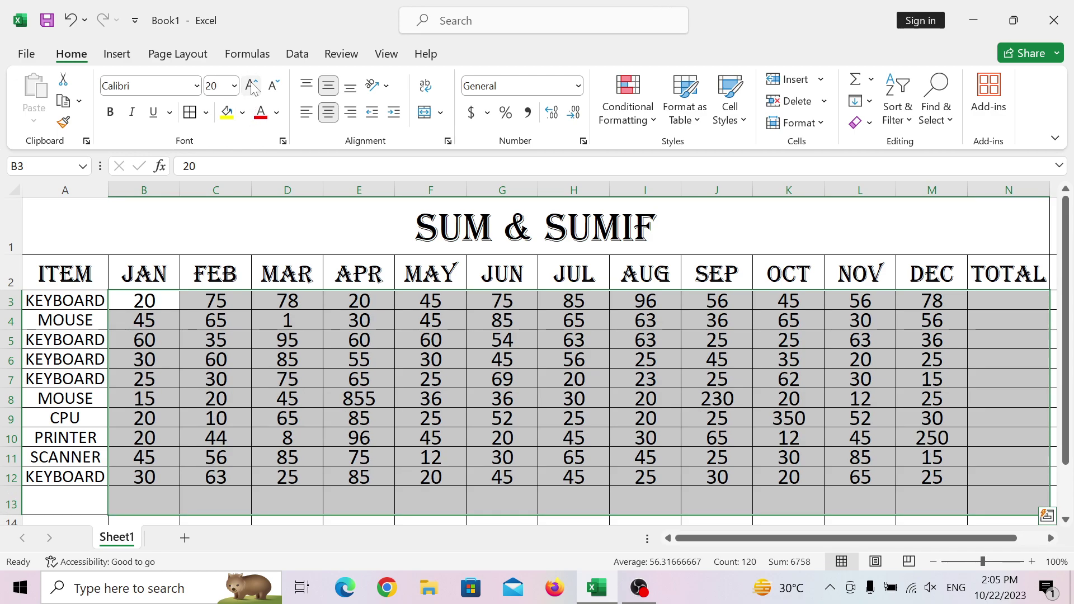
left_click(361, 507)
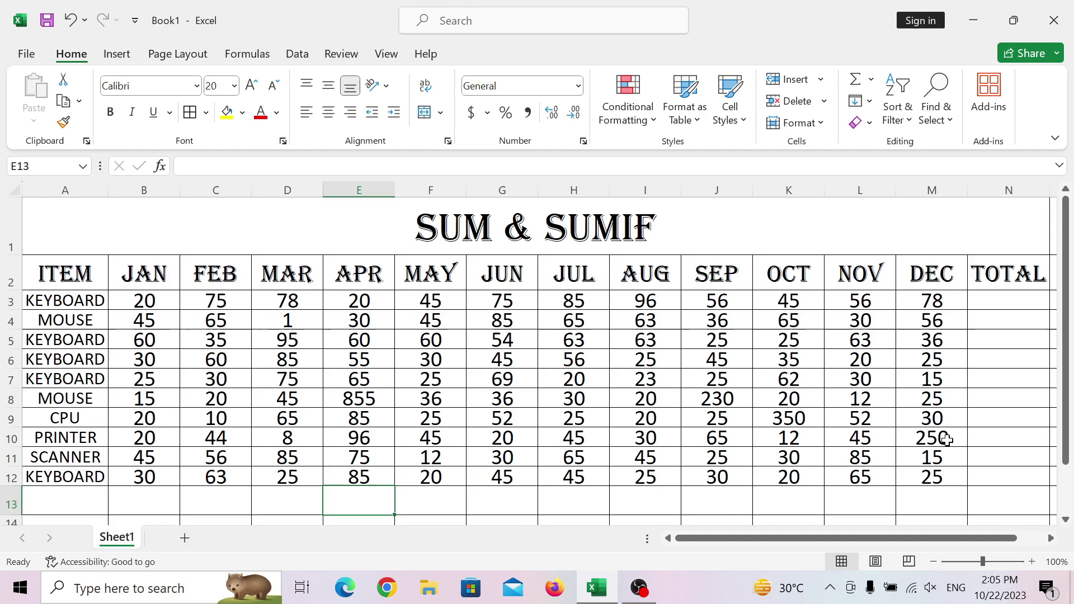
Enter =SUM(B3:M3) in N3 to total row 3's January–December figures
left_click(991, 301)
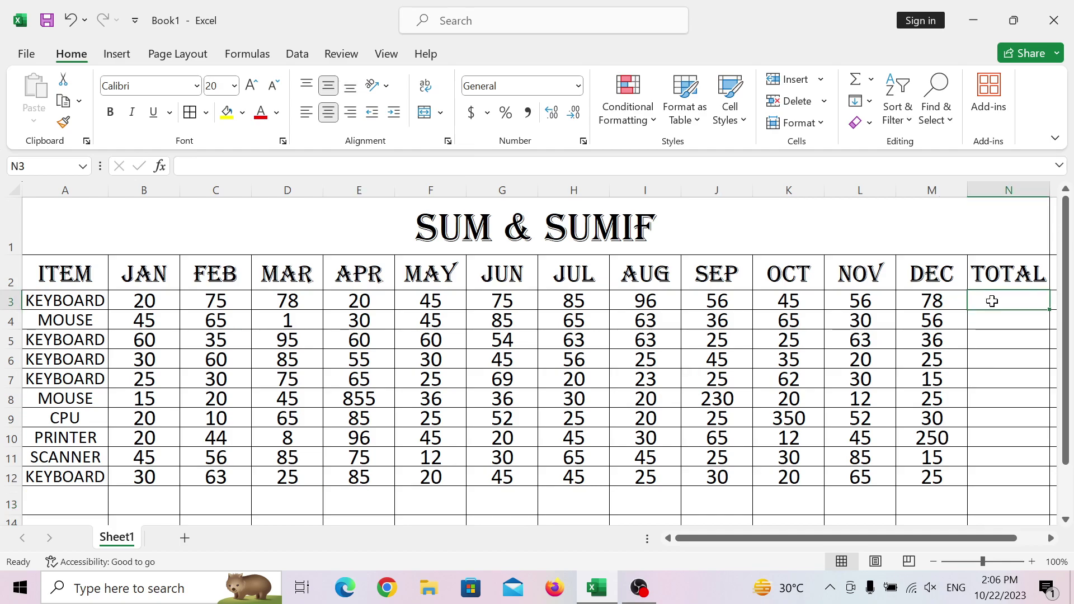
type("=SUM")
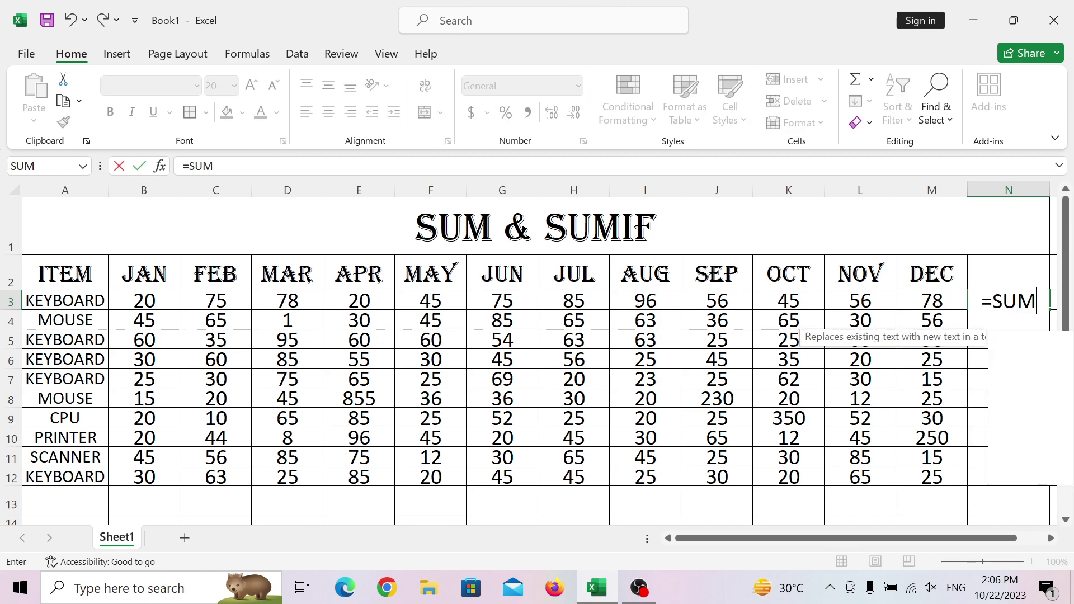
type("(")
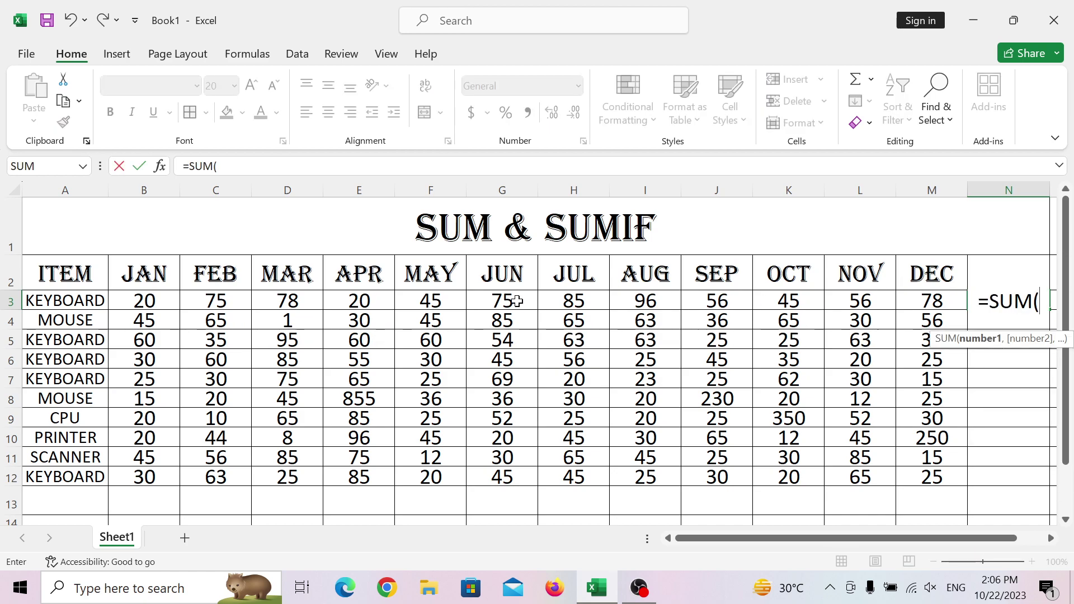
left_click_drag(142, 295, 817, 290)
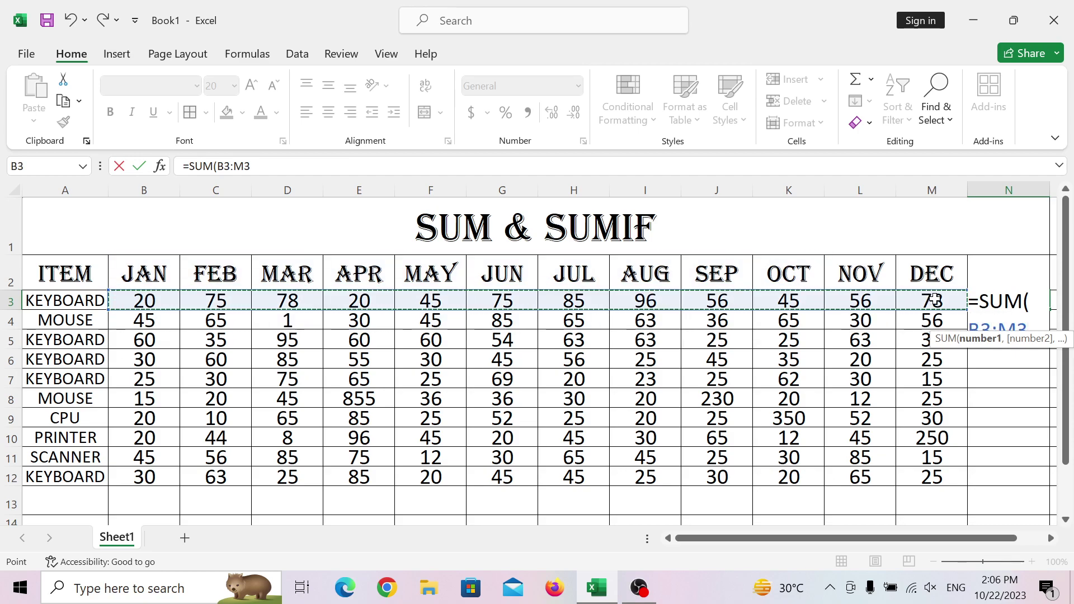
left_click_drag(817, 291, 935, 301)
key("Return")
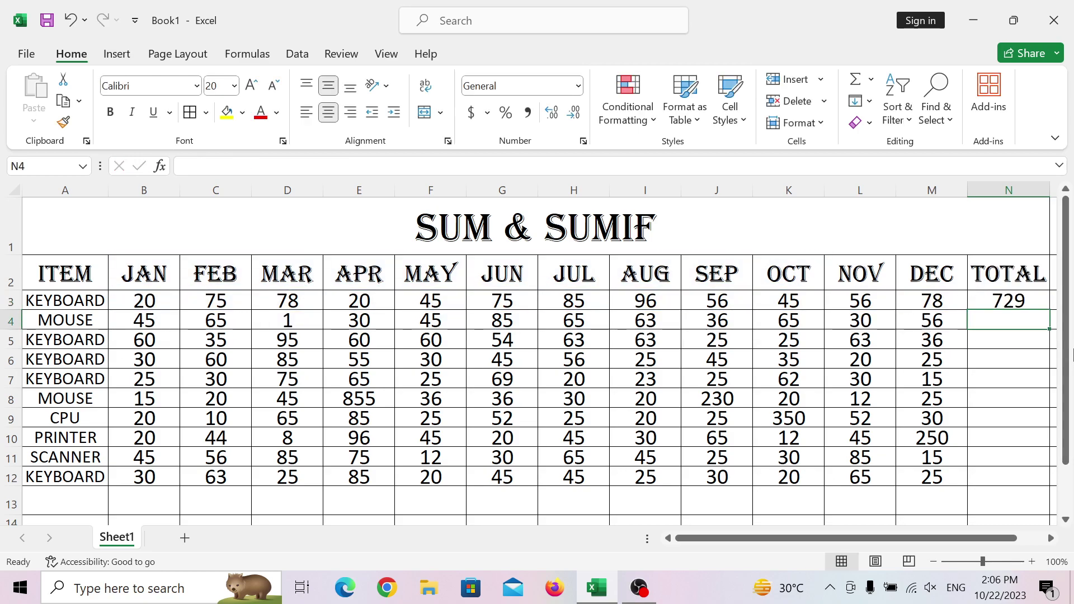
Copy the total formula down to N12 and make the title row shorter
left_click(1014, 294)
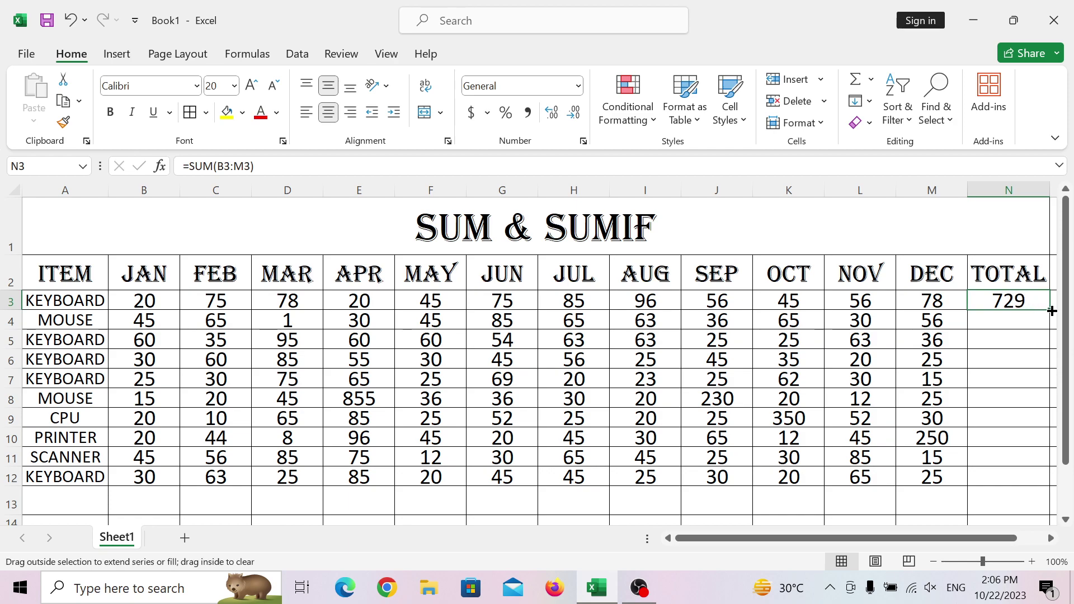
double_click(1051, 311)
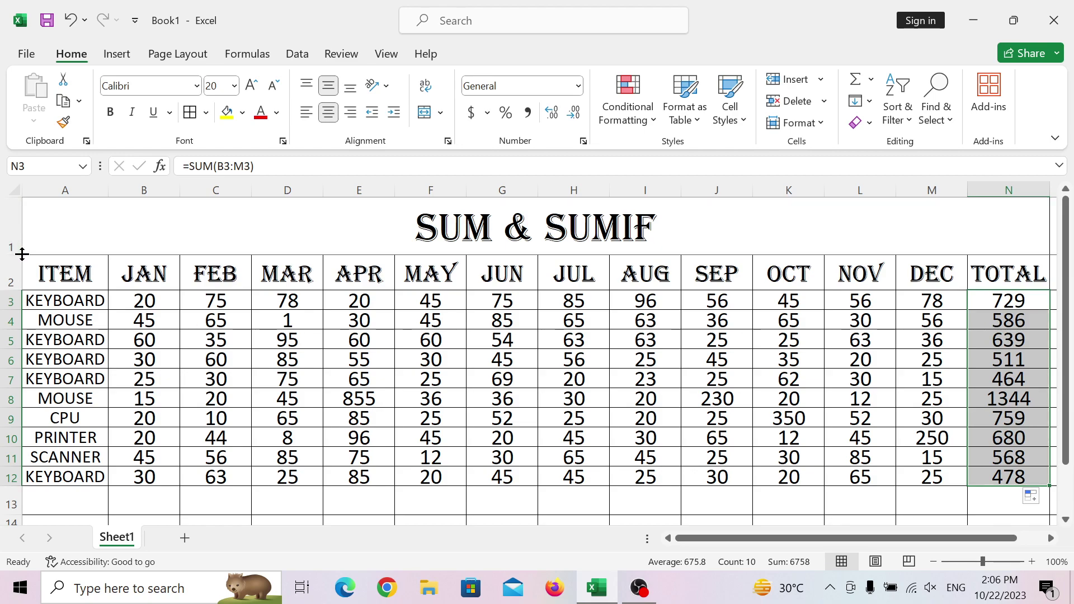
left_click_drag(20, 254, 21, 242)
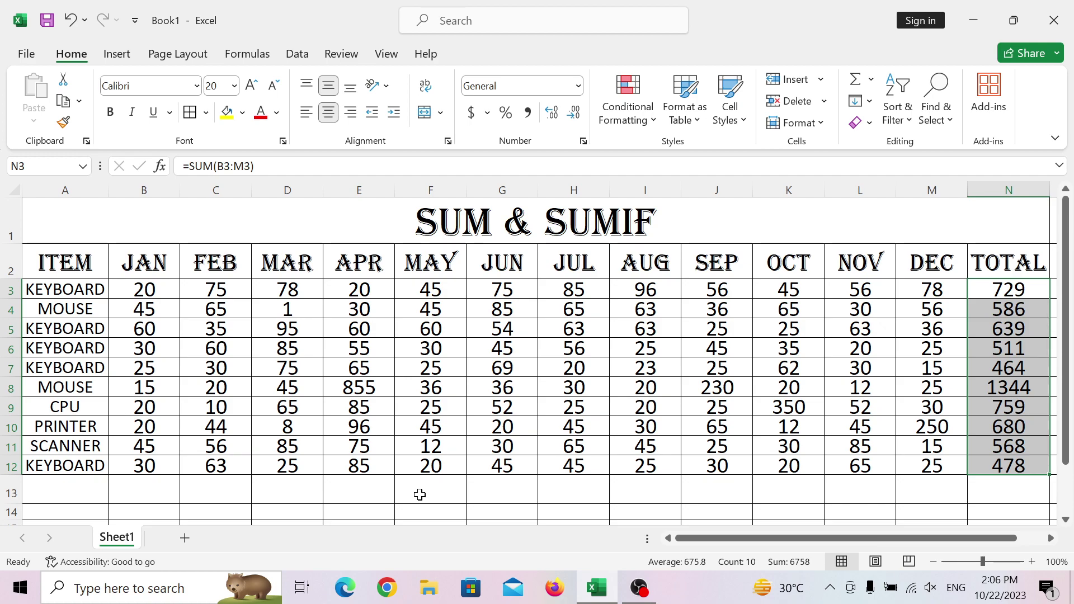
left_click_drag(411, 491, 505, 493)
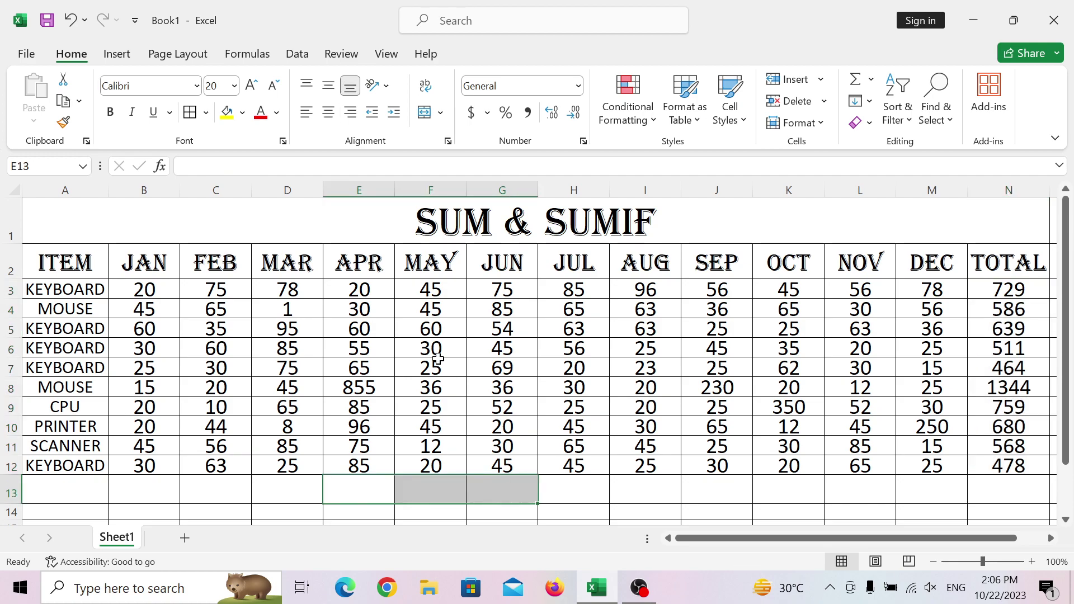
Merge and centre E13:G13 and label the cell SUMIF
left_click(425, 113)
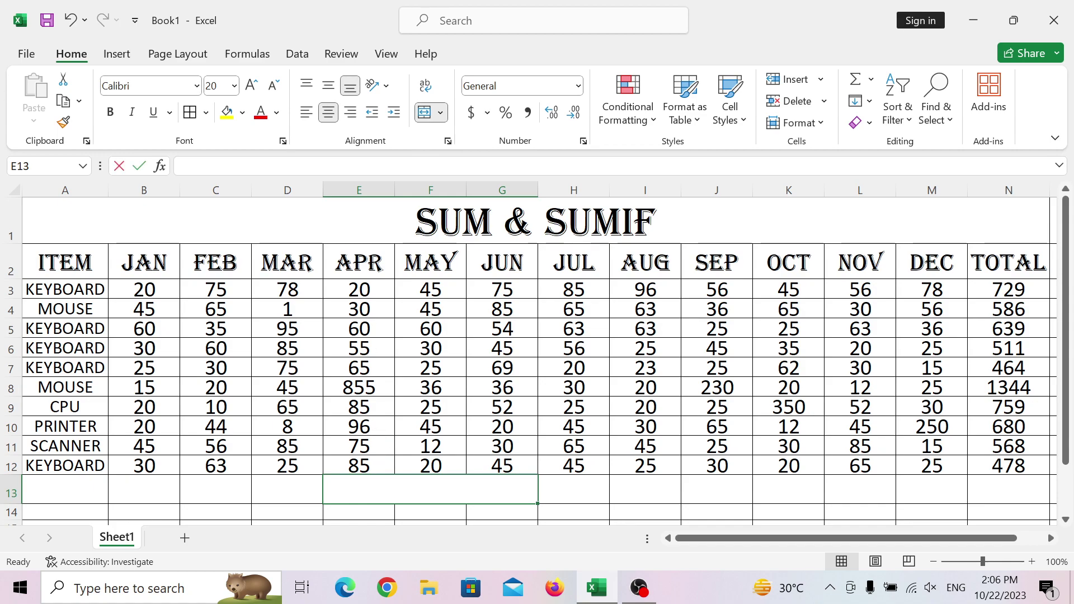
type("SUMIF")
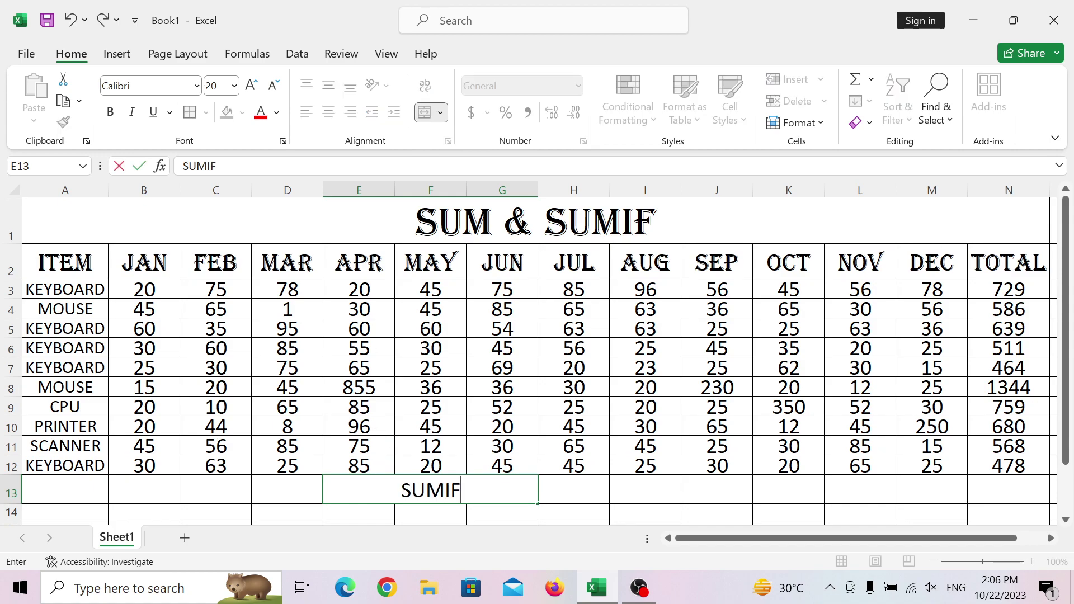
left_click(592, 488)
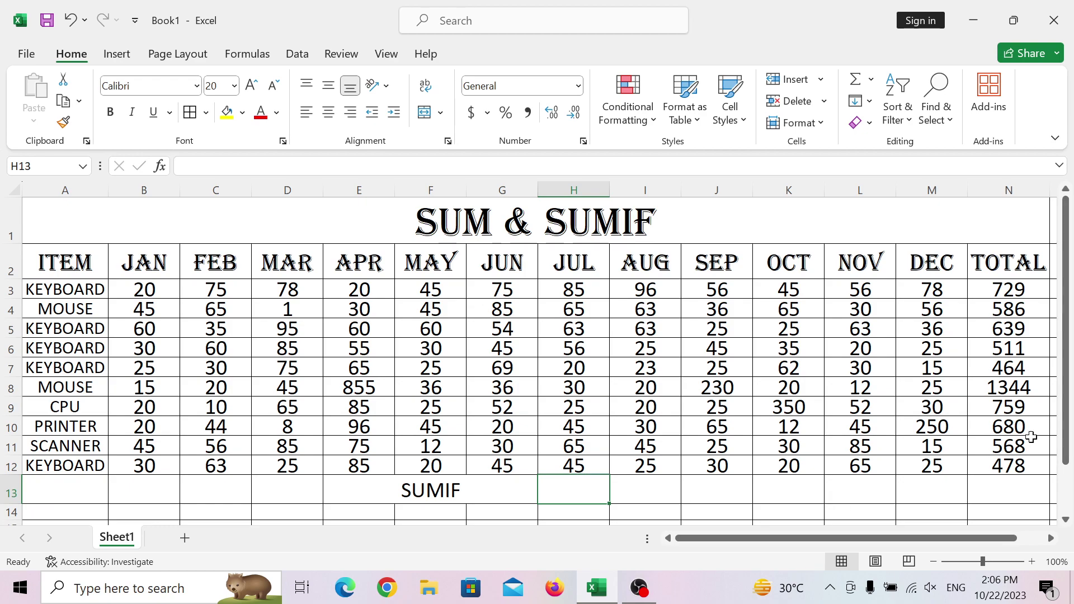
Enter =SUMIF(A3:A12,"KEYBOARD",N3:N12) in H13 so it returns 2821
type("=")
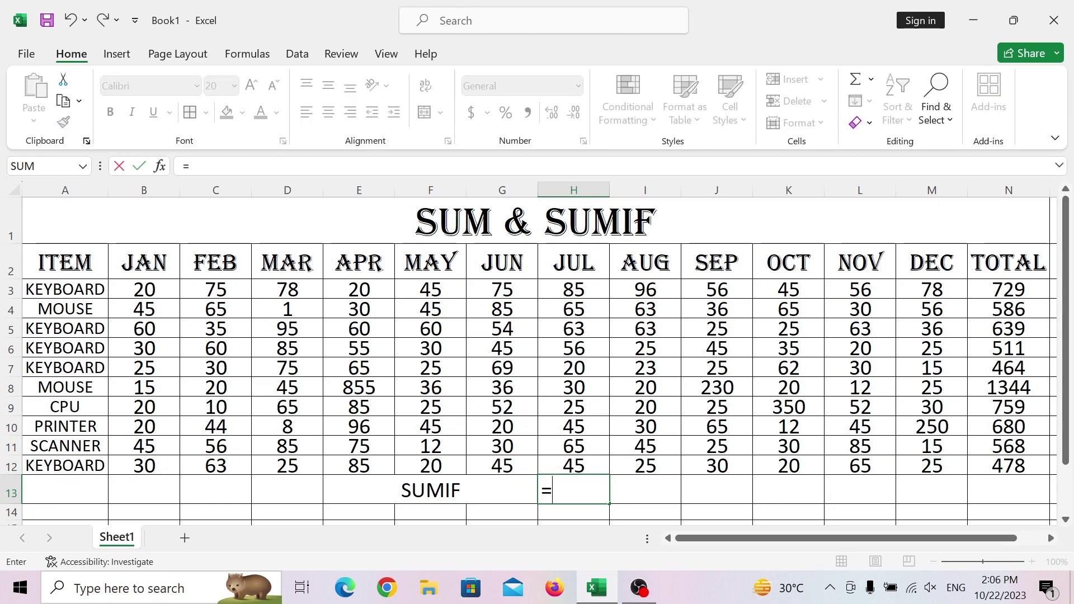
type("SUMIF")
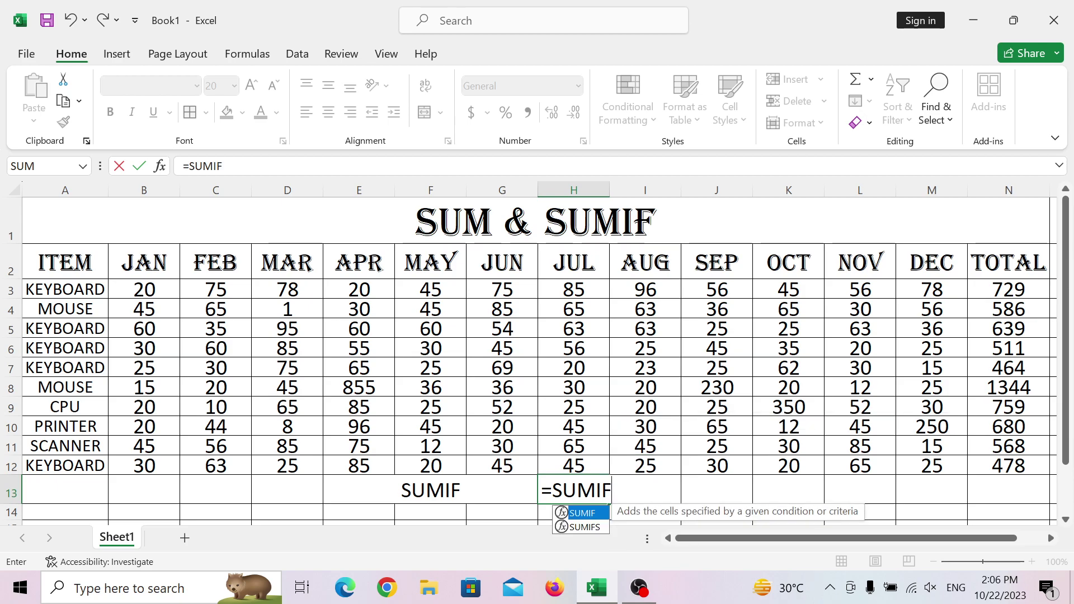
type("(")
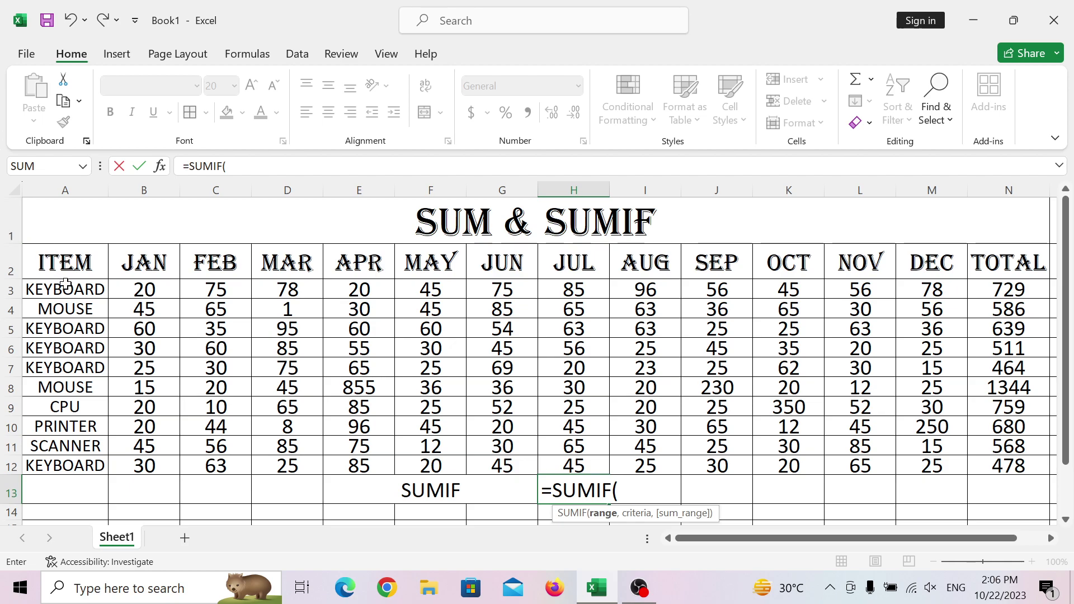
mouse_move(66, 287)
left_mouse_down()
mouse_move(42, 407)
mouse_move(45, 460)
left_mouse_up()
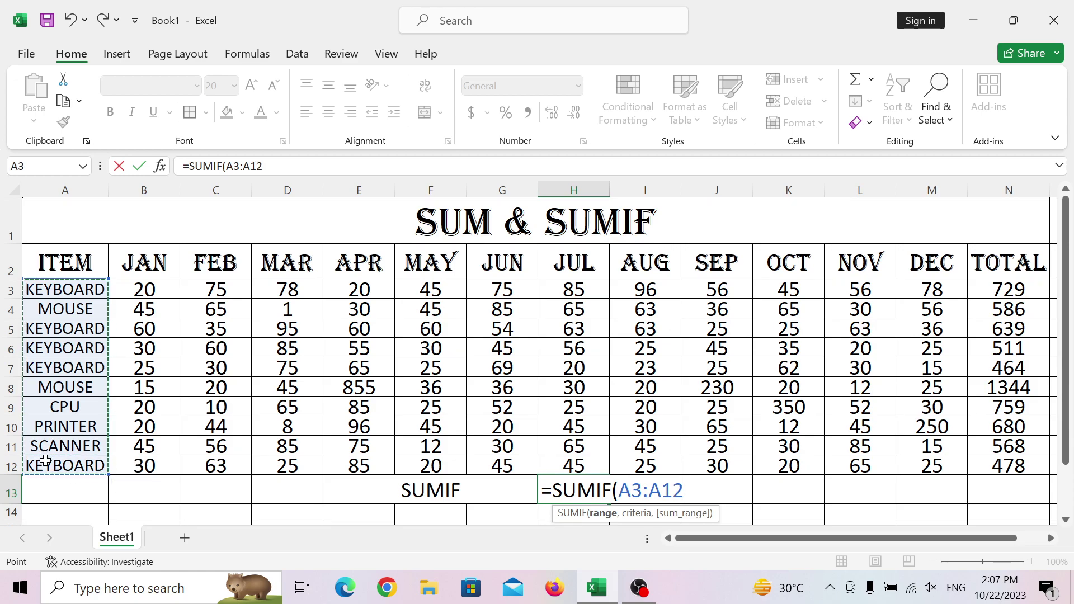
type(",\"K")
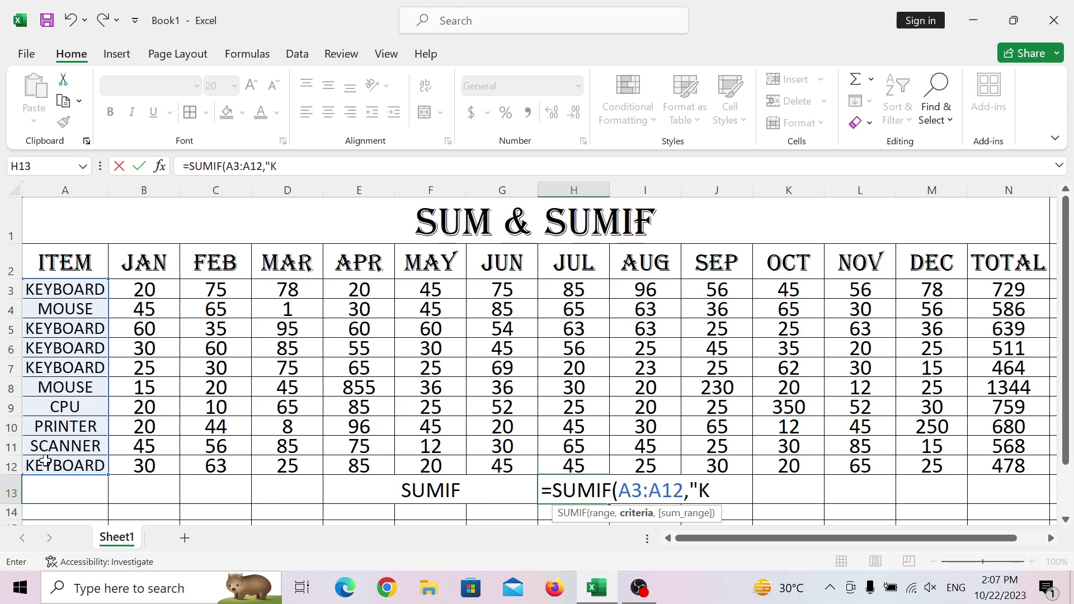
type("EYBOA")
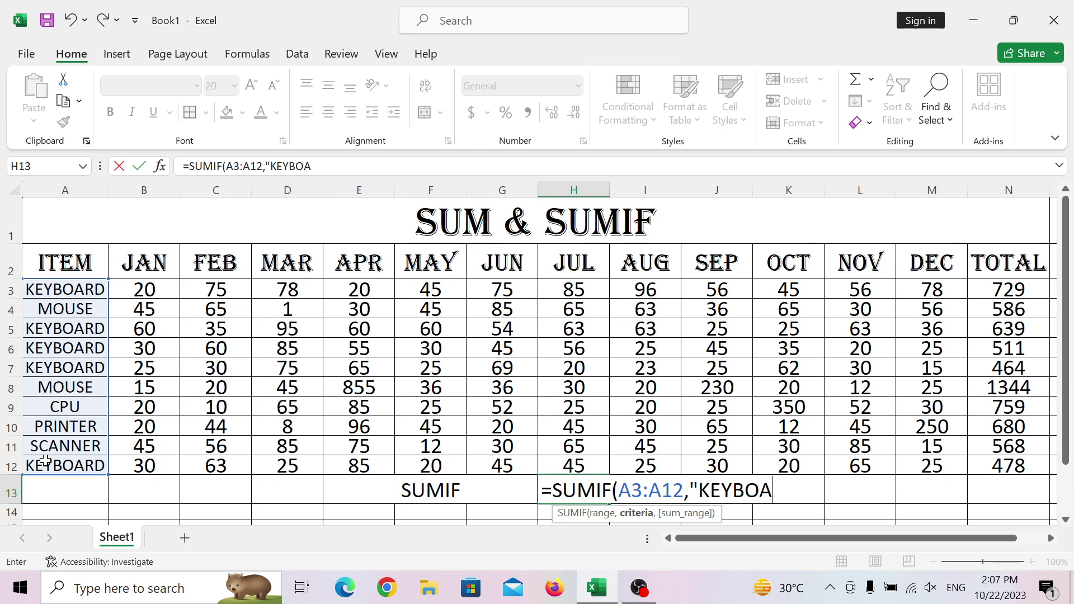
type("RD\"")
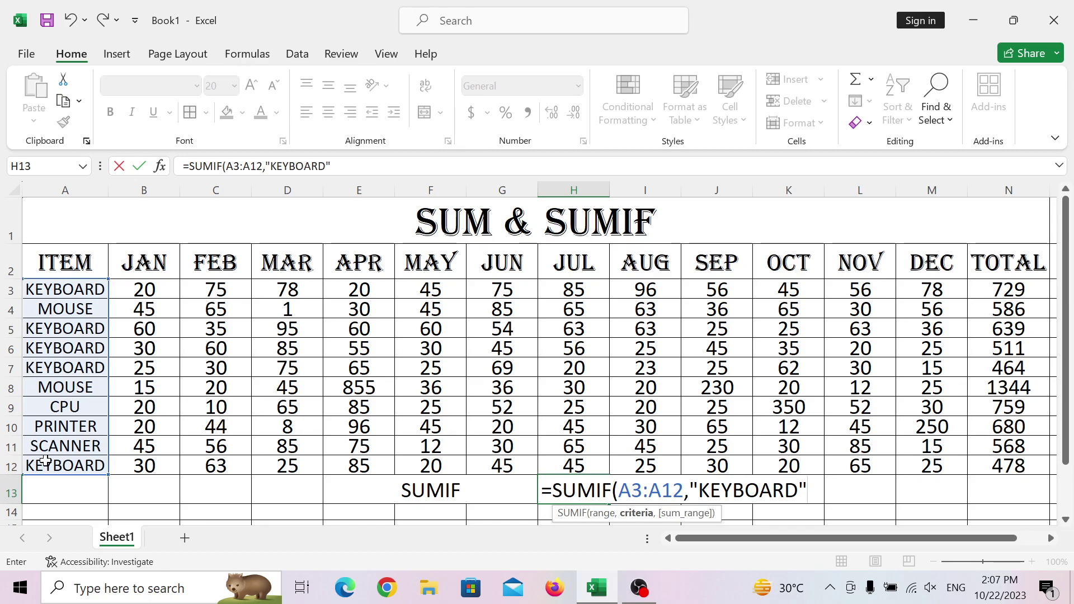
type(",")
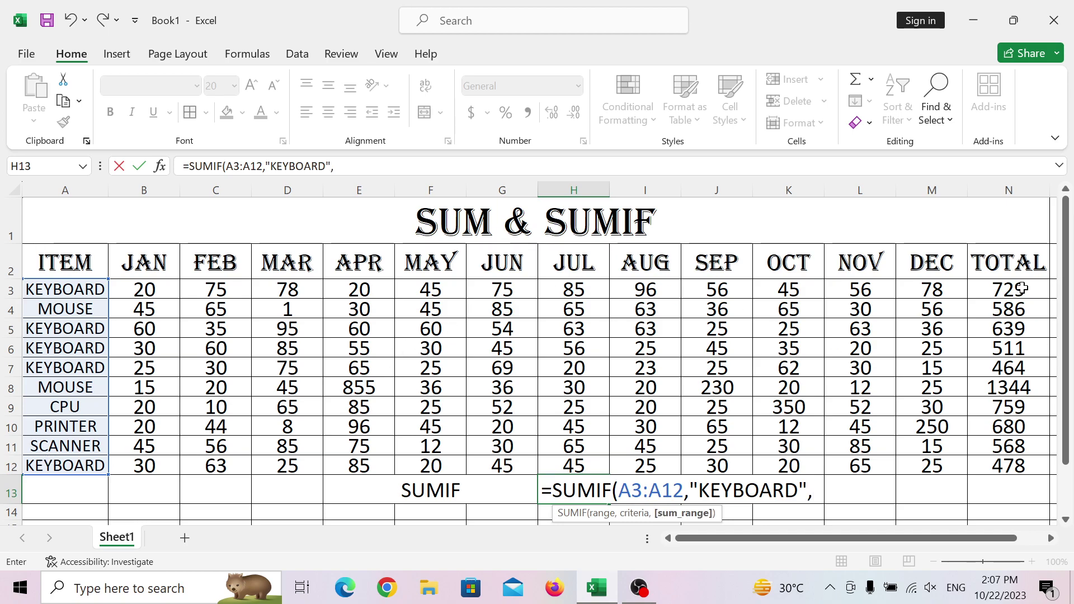
left_click_drag(1022, 288, 1009, 463)
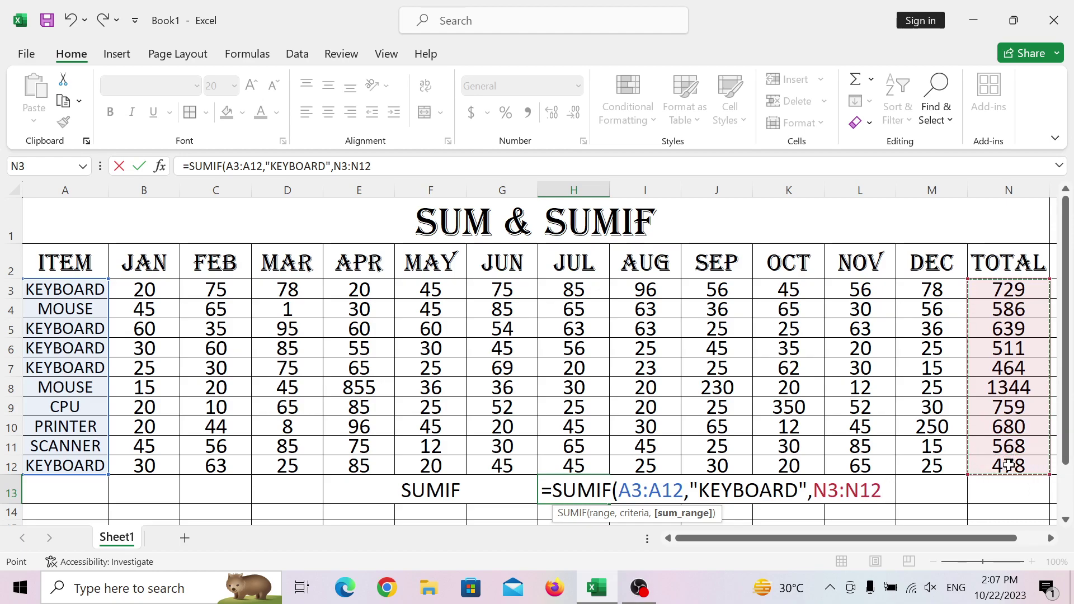
type(")")
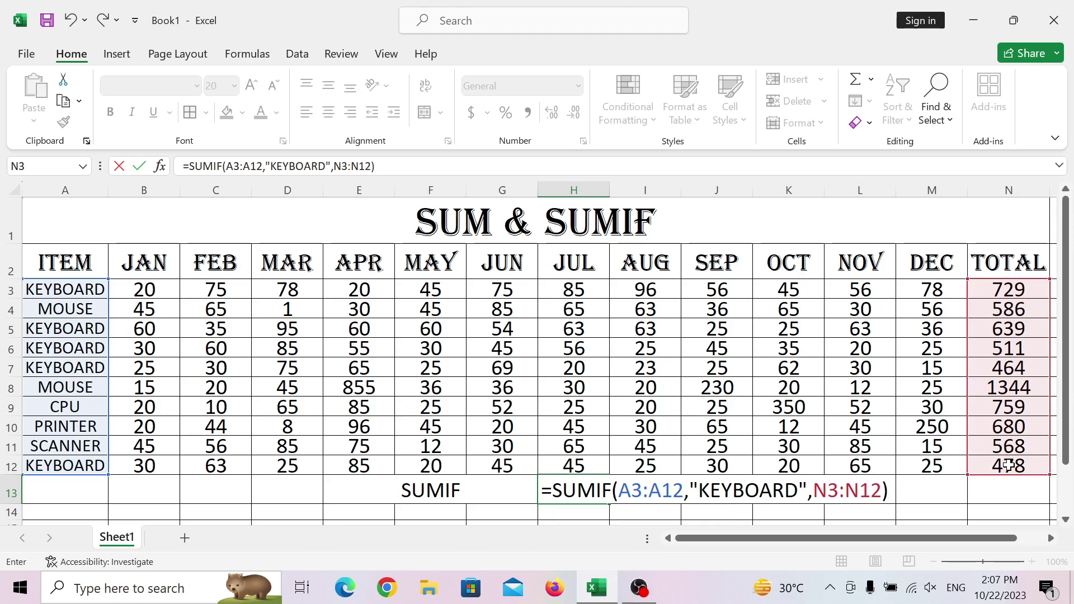
key("Return")
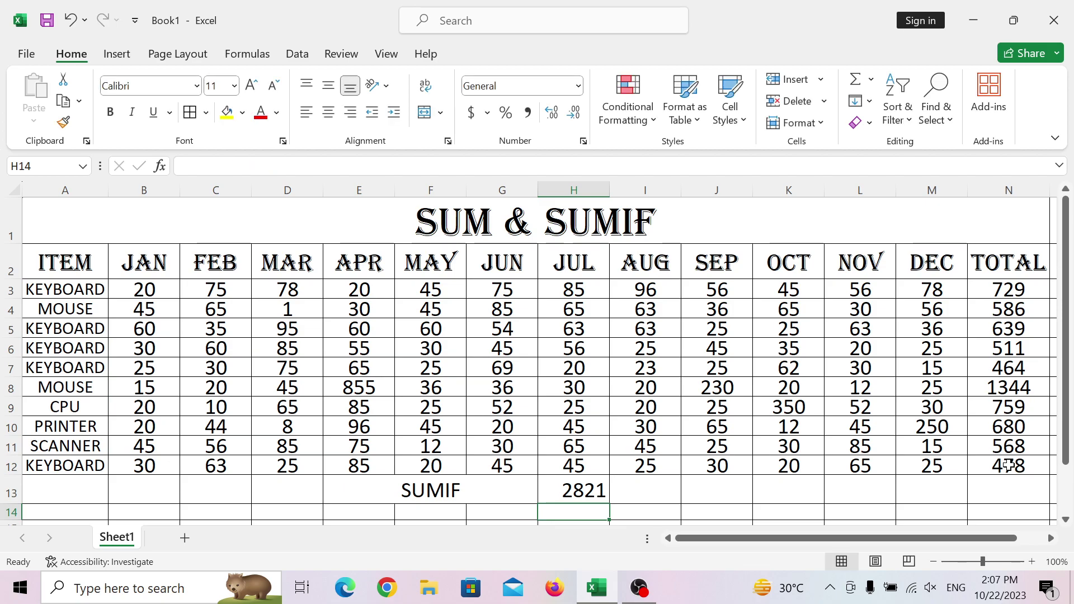
left_click(588, 491)
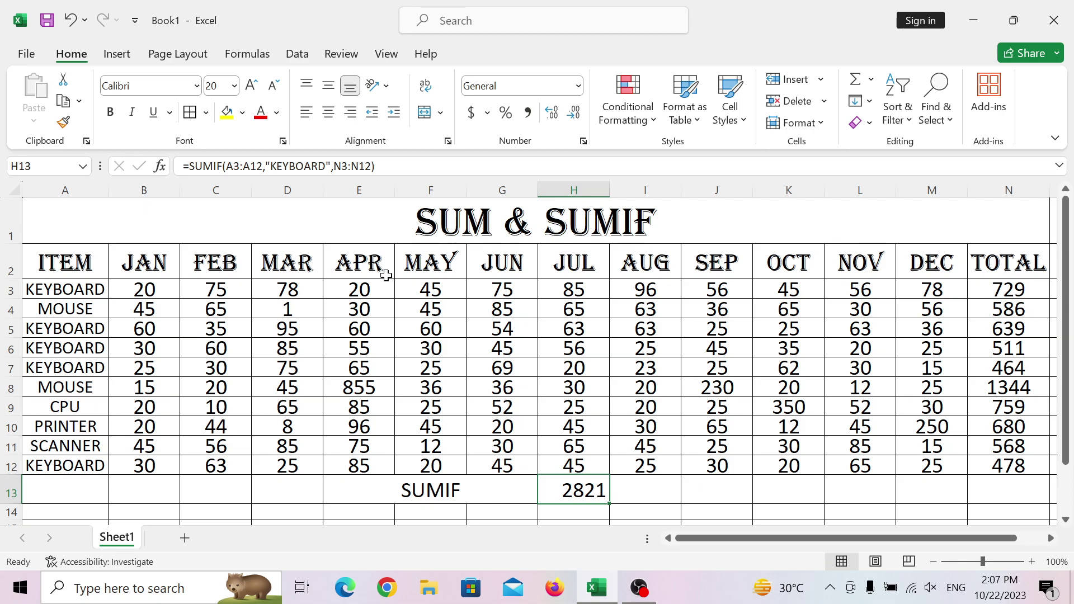
left_click(384, 488)
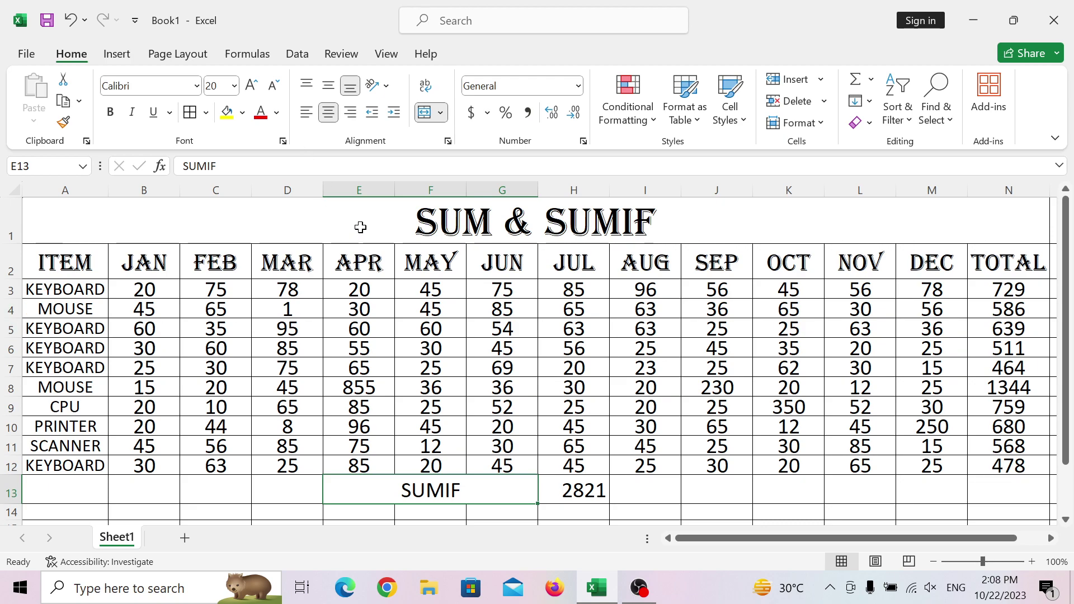
Give the SUM & SUMIF title red text on a yellow fill
left_click(360, 227)
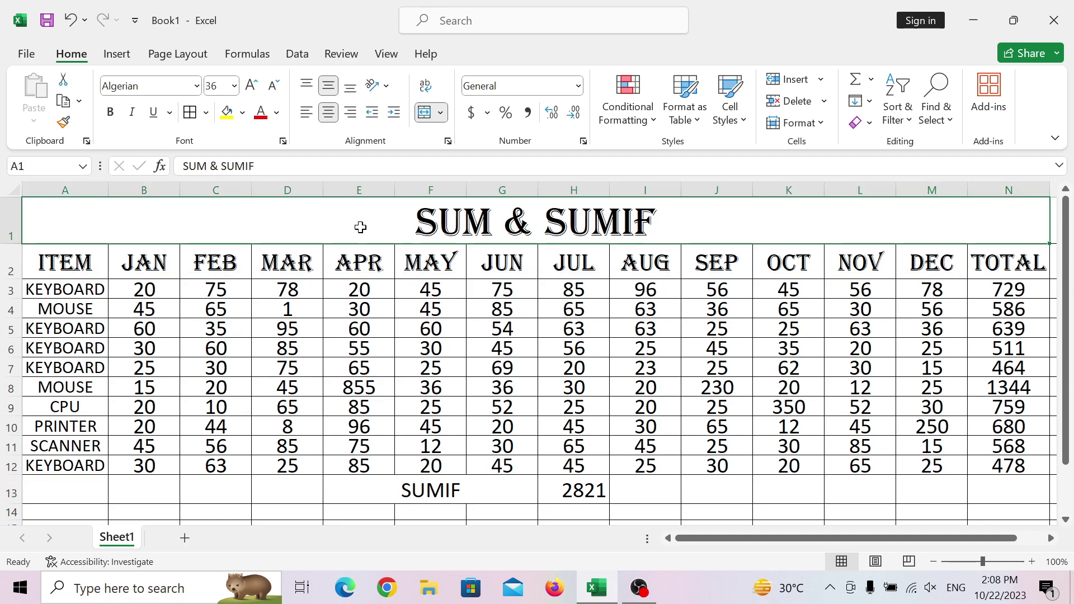
left_click(259, 118)
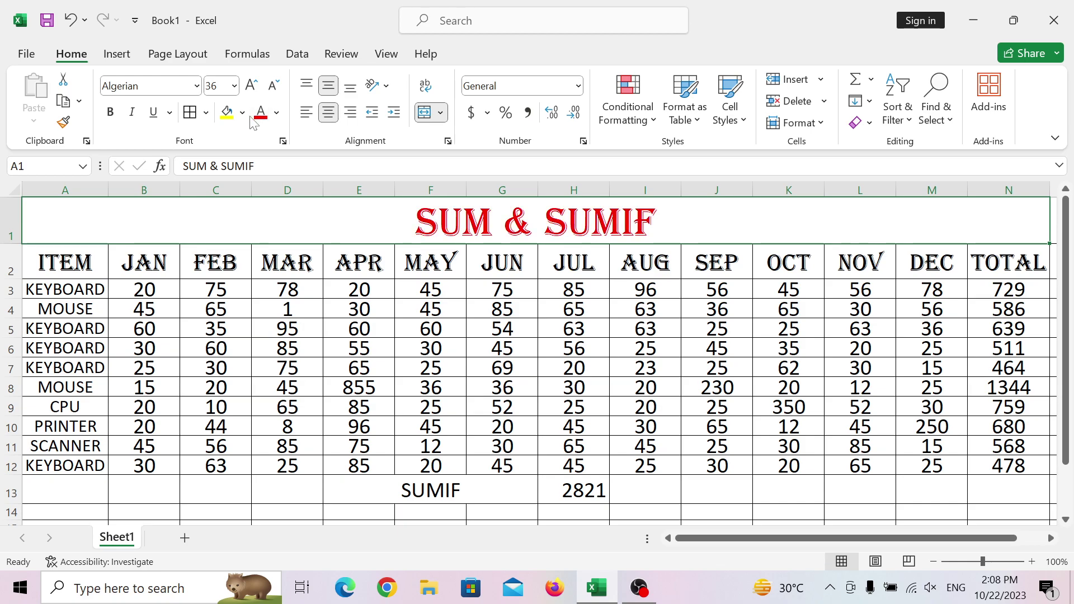
left_click(227, 113)
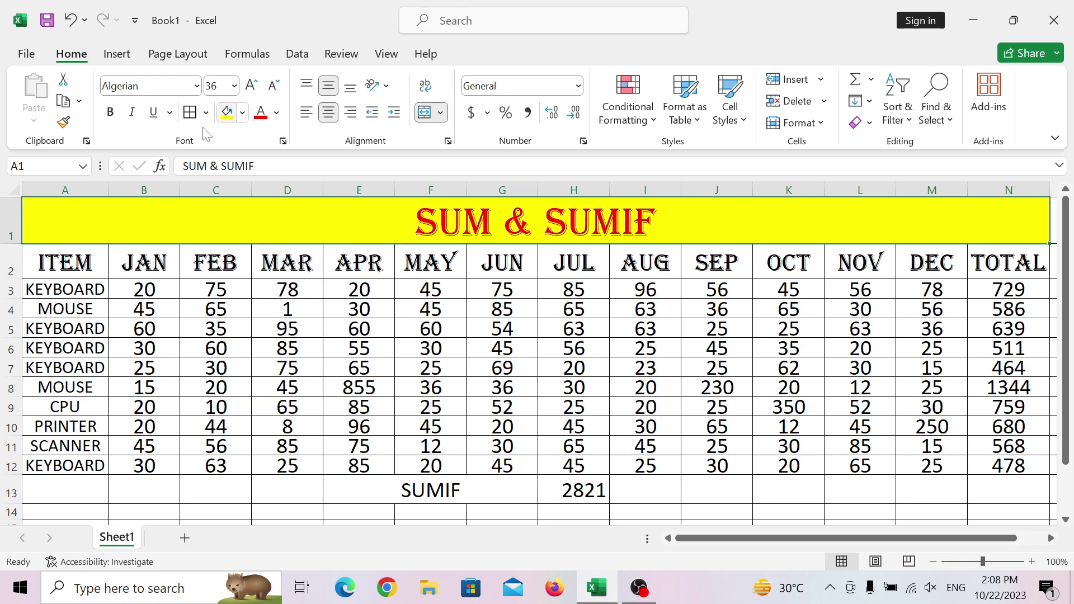
Fill the header row A2:N2 dark blue with white text
left_click(73, 267)
left_click_drag(72, 266, 1006, 269)
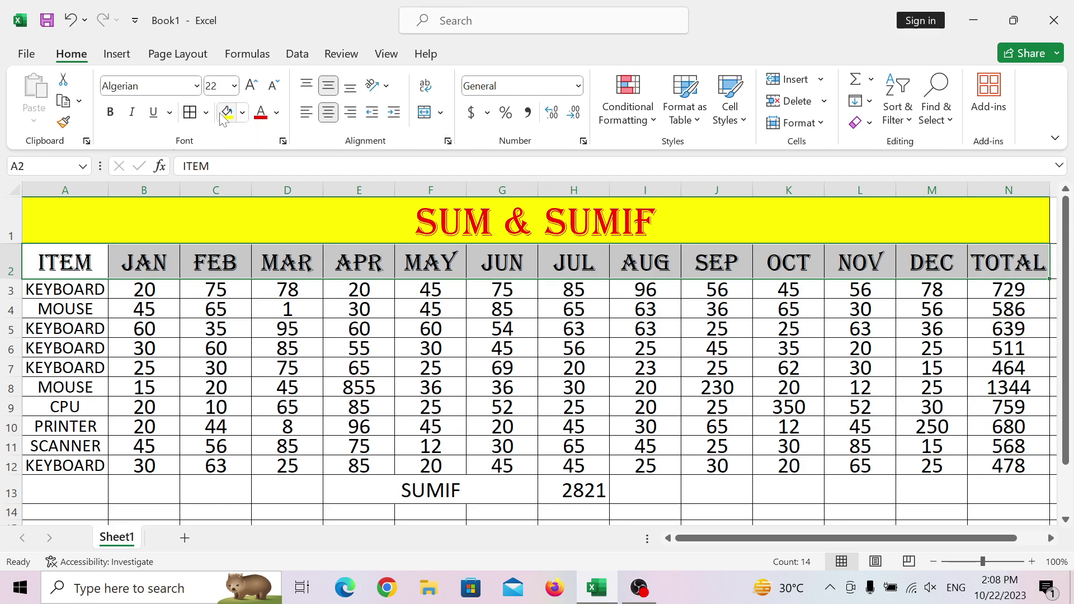
left_click(244, 115)
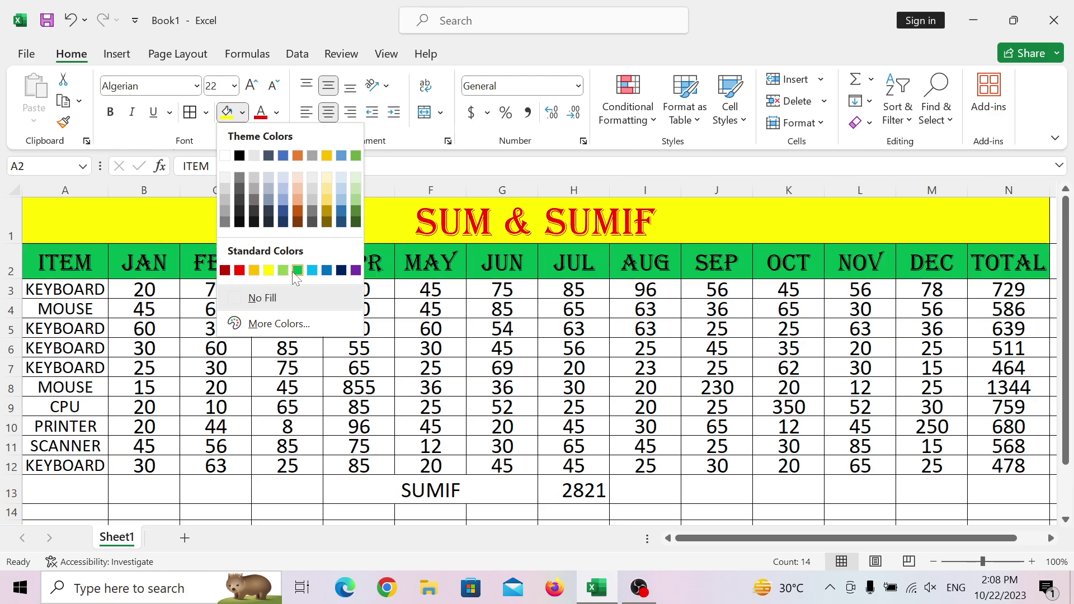
left_click(342, 272)
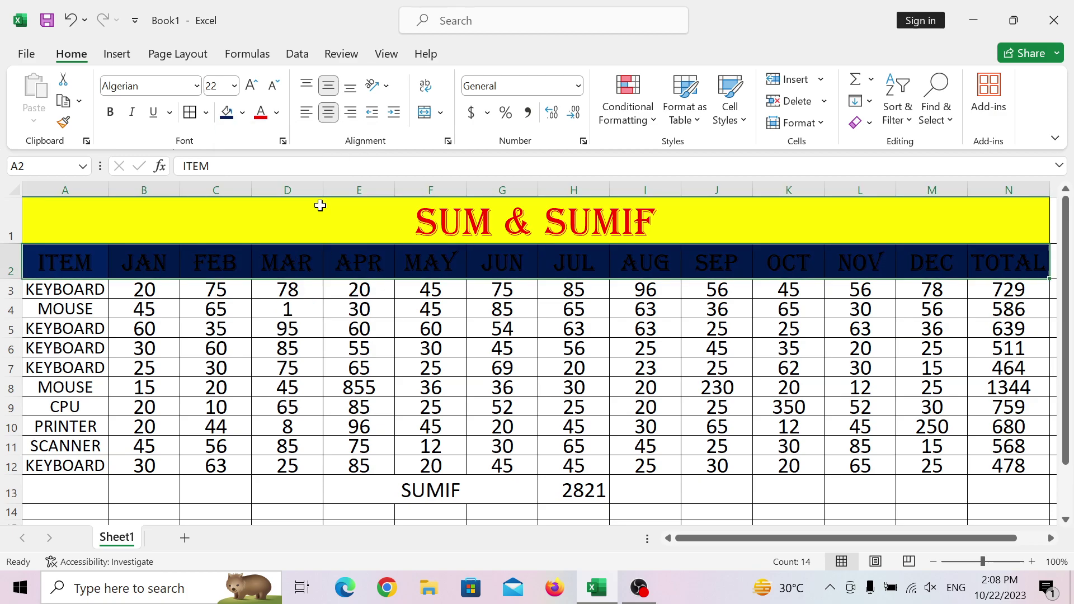
left_click(276, 112)
left_click(259, 178)
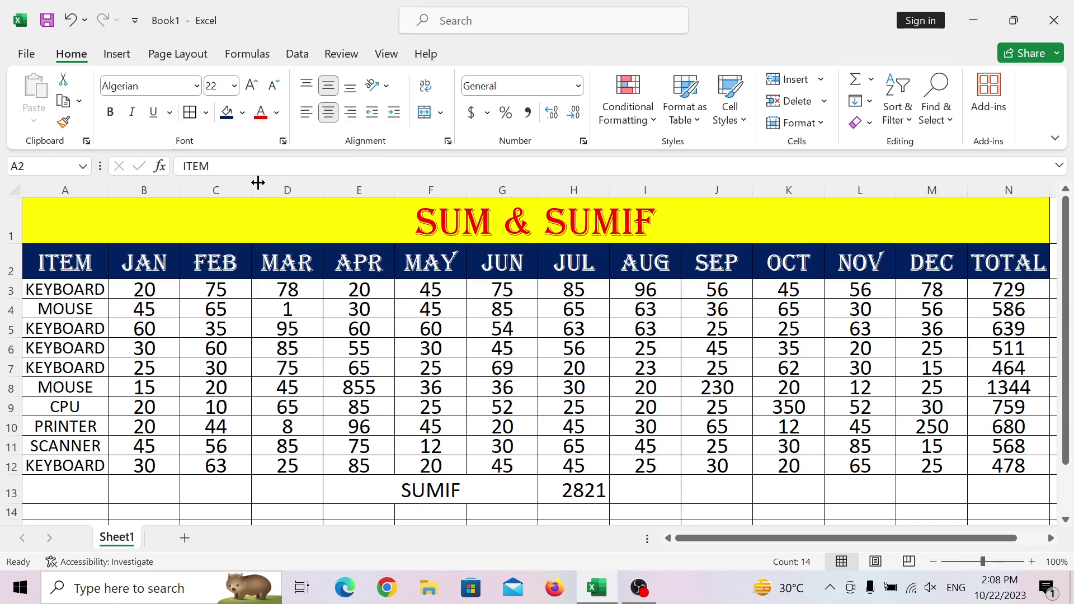
Change the header row A2:N2 fill from dark blue to light blue
left_click(58, 337)
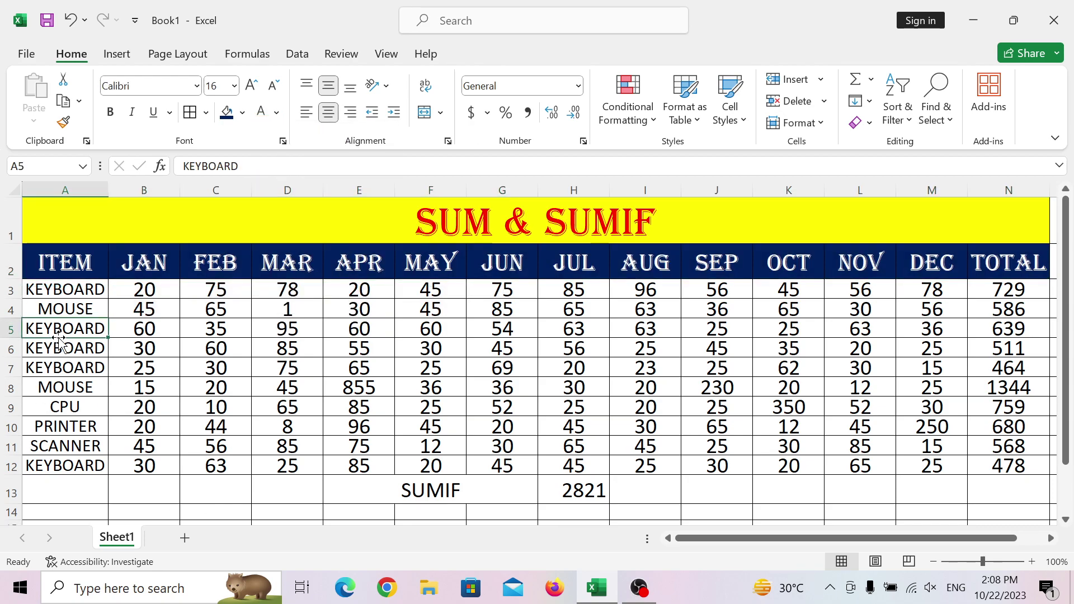
left_click(242, 113)
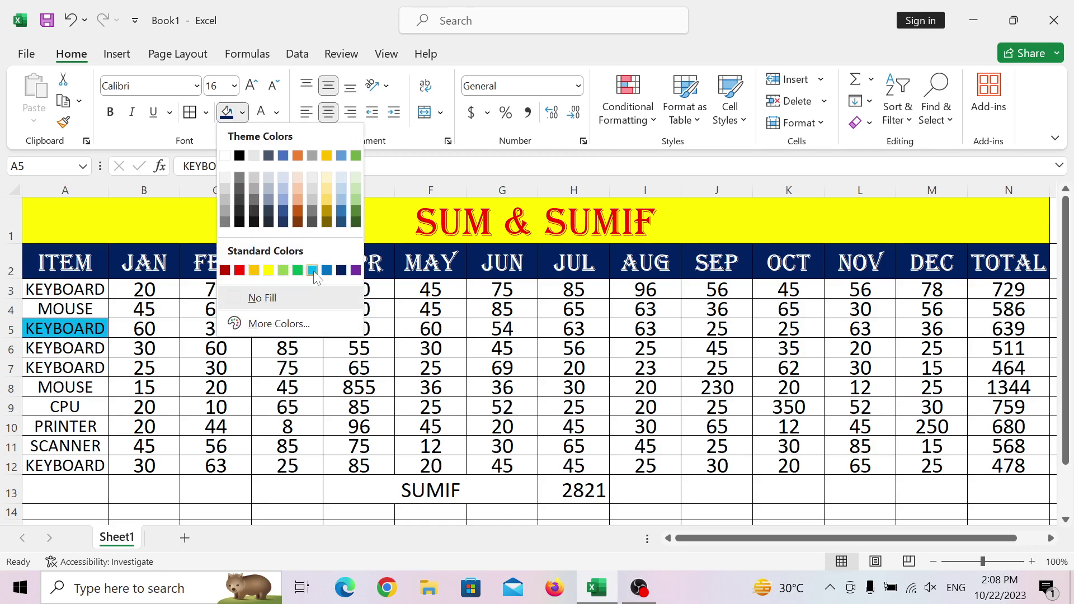
key("Escape")
left_click_drag(84, 260, 977, 261)
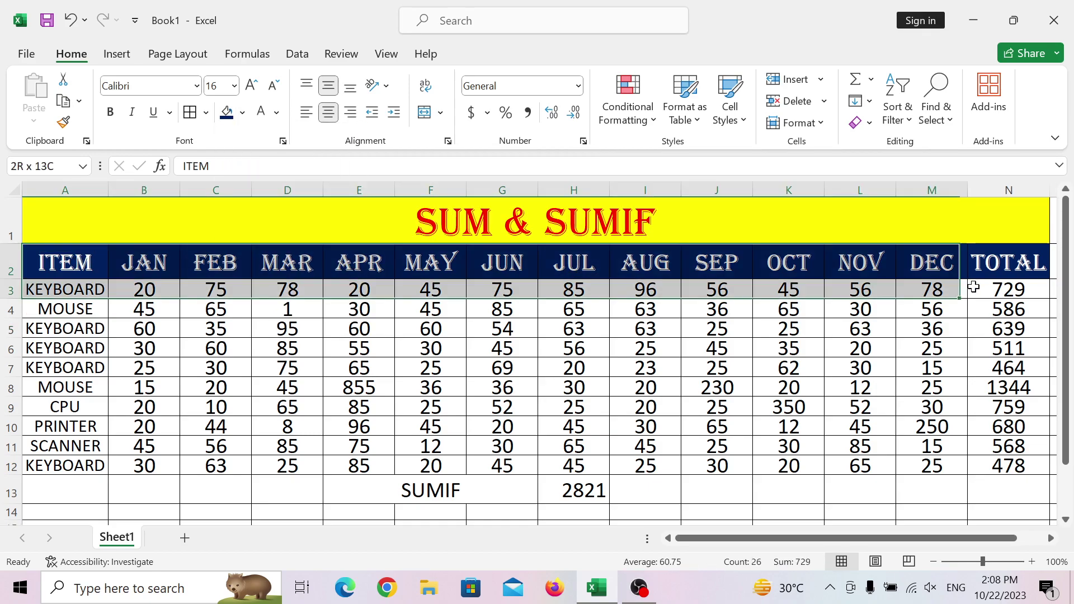
left_click(242, 113)
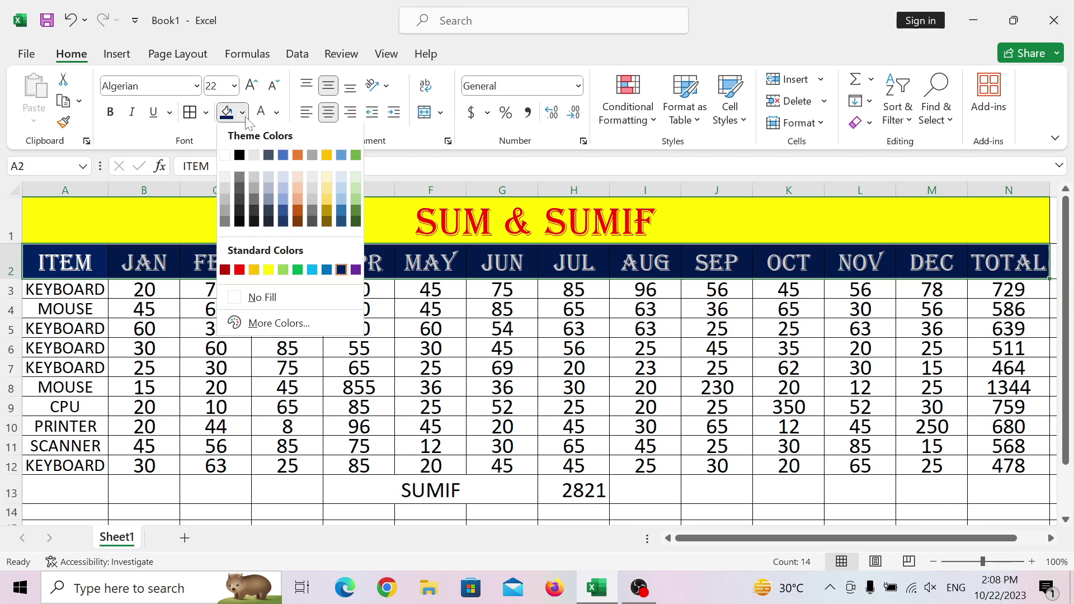
left_click(312, 270)
left_click_drag(47, 295, 66, 465)
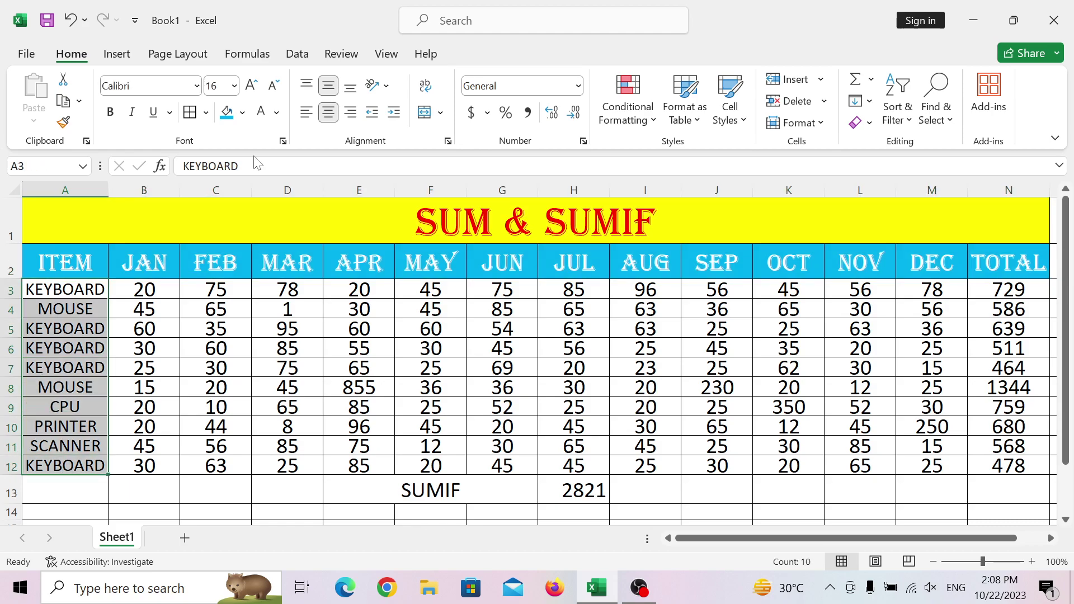
Give the item names A3:A12 red text on a yellow fill
left_click(278, 116)
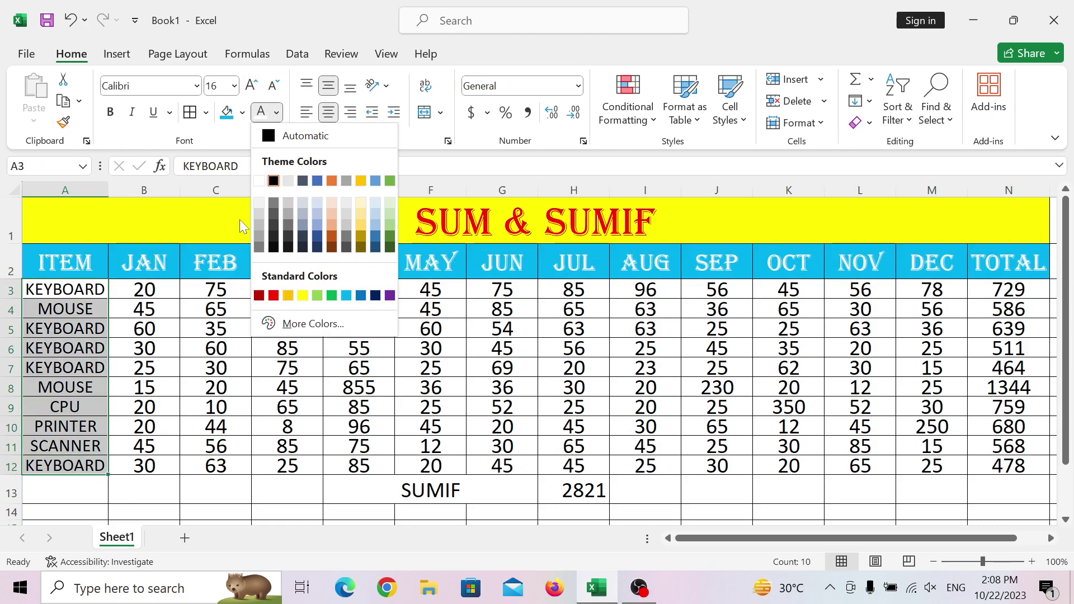
left_click(273, 295)
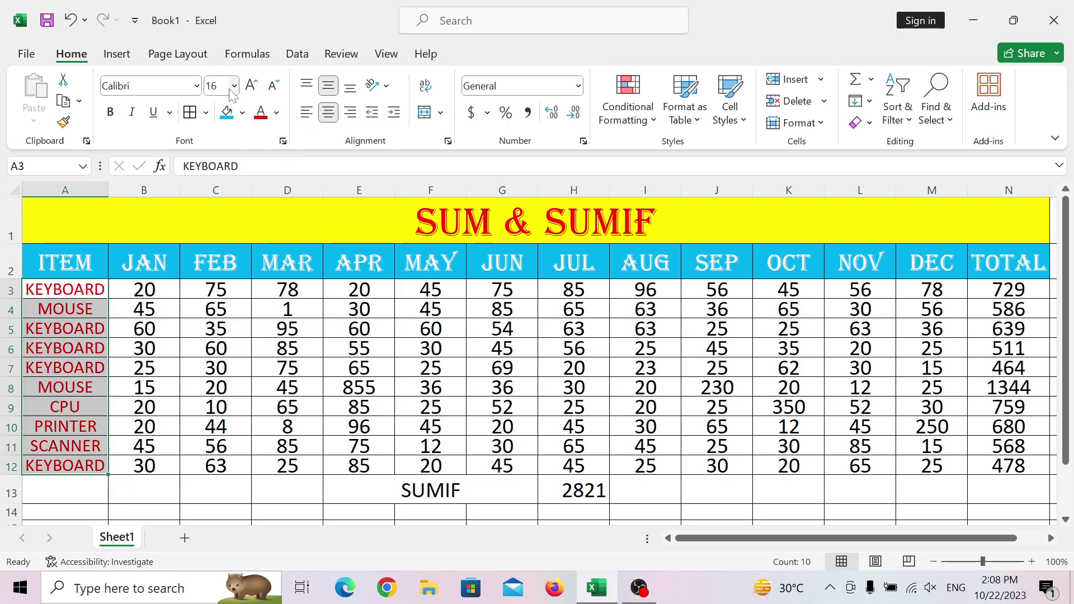
left_click(242, 112)
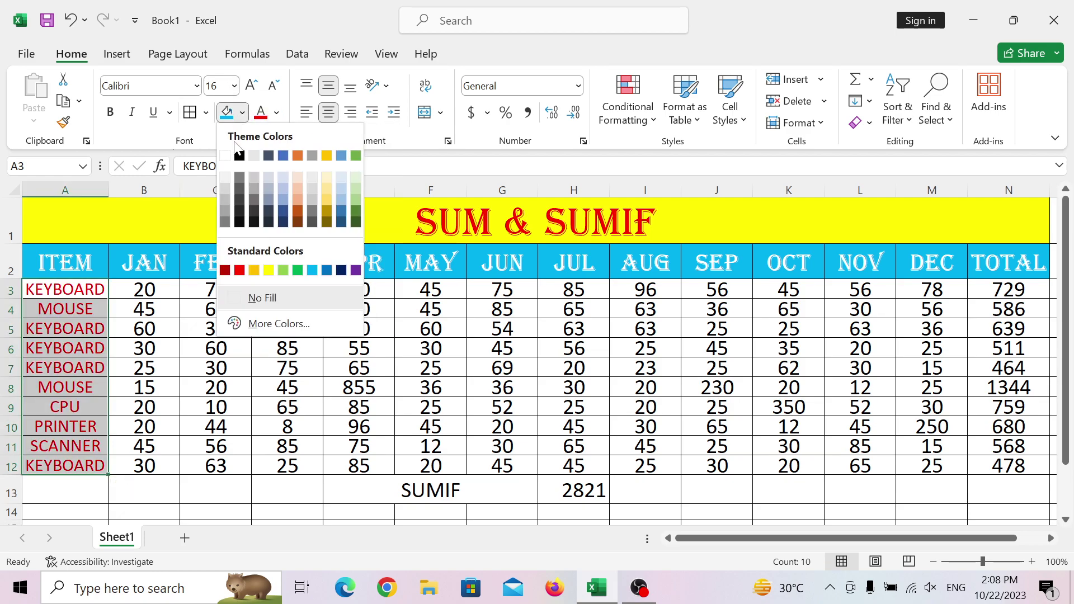
left_click(268, 270)
Fill the monthly figures B3:N12 light green with dark blue text
mouse_move(151, 290)
left_mouse_down()
mouse_move(994, 475)
mouse_move(991, 456)
left_mouse_up()
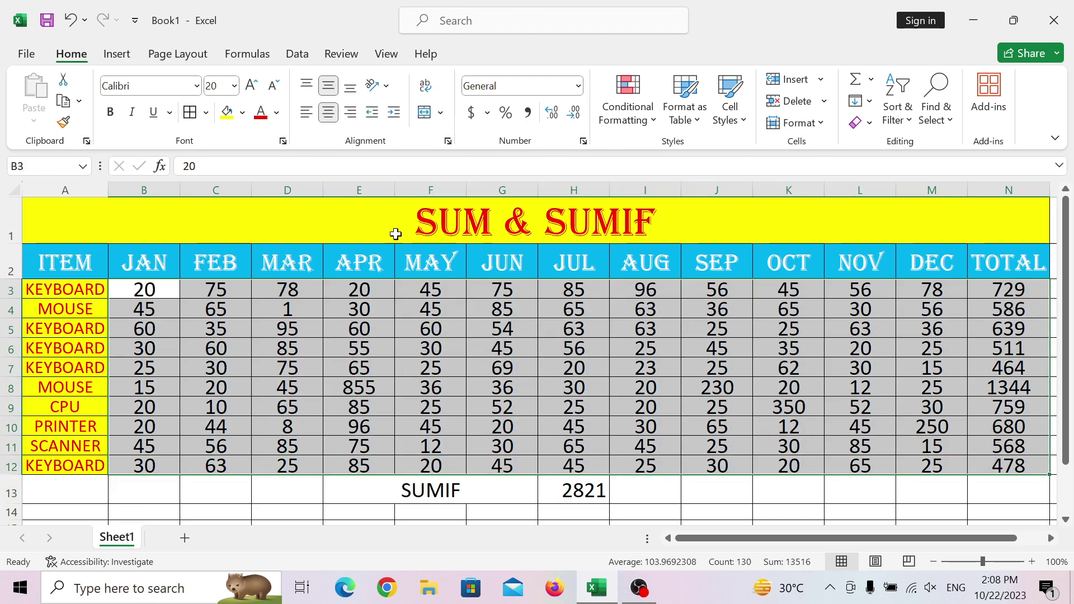
left_click(277, 116)
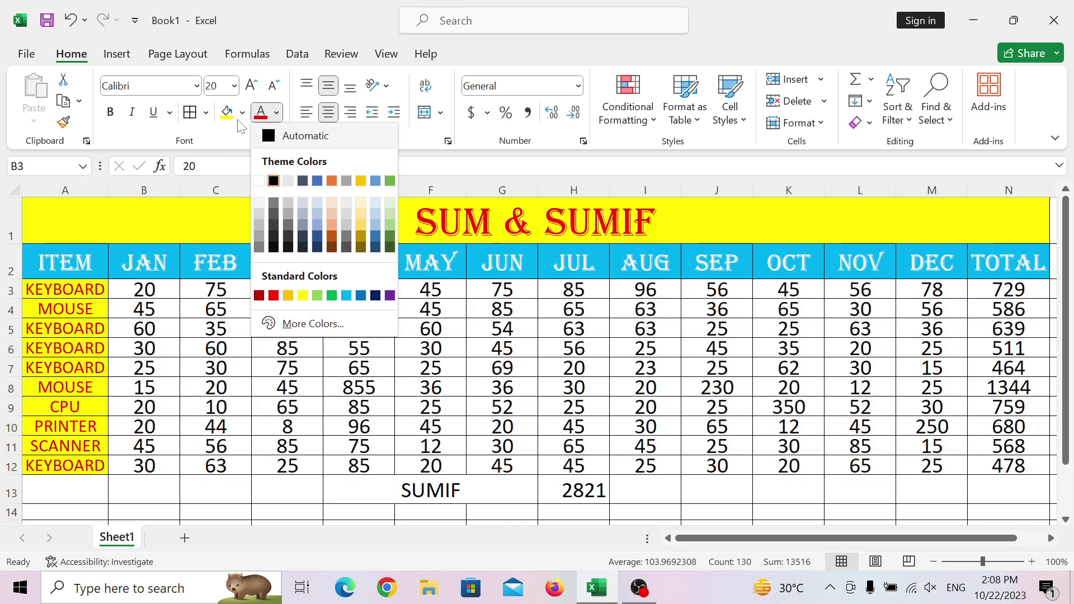
left_click(305, 136)
left_click(242, 112)
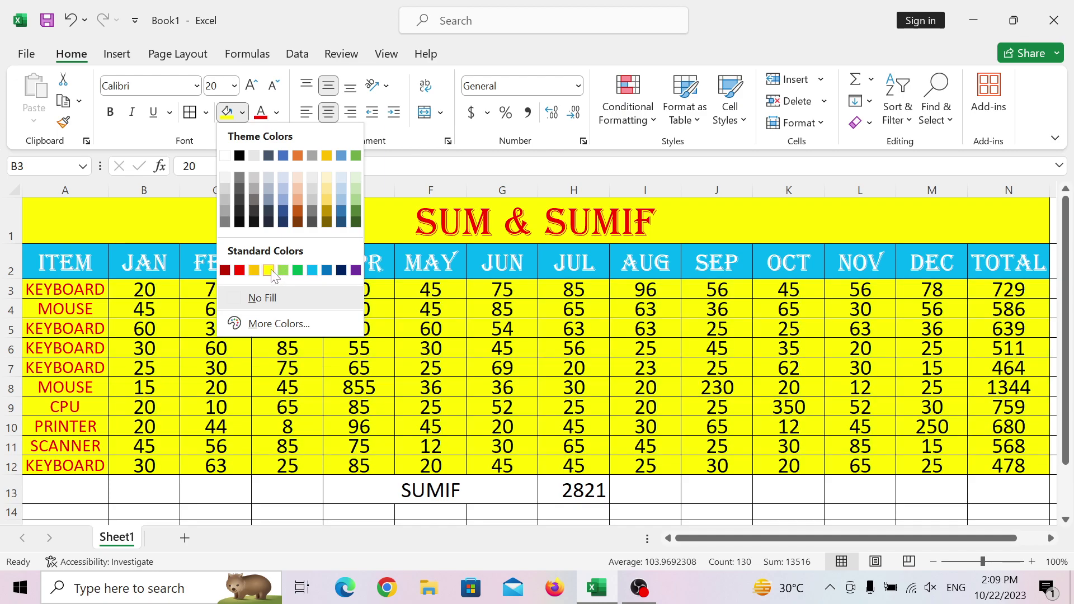
left_click(283, 271)
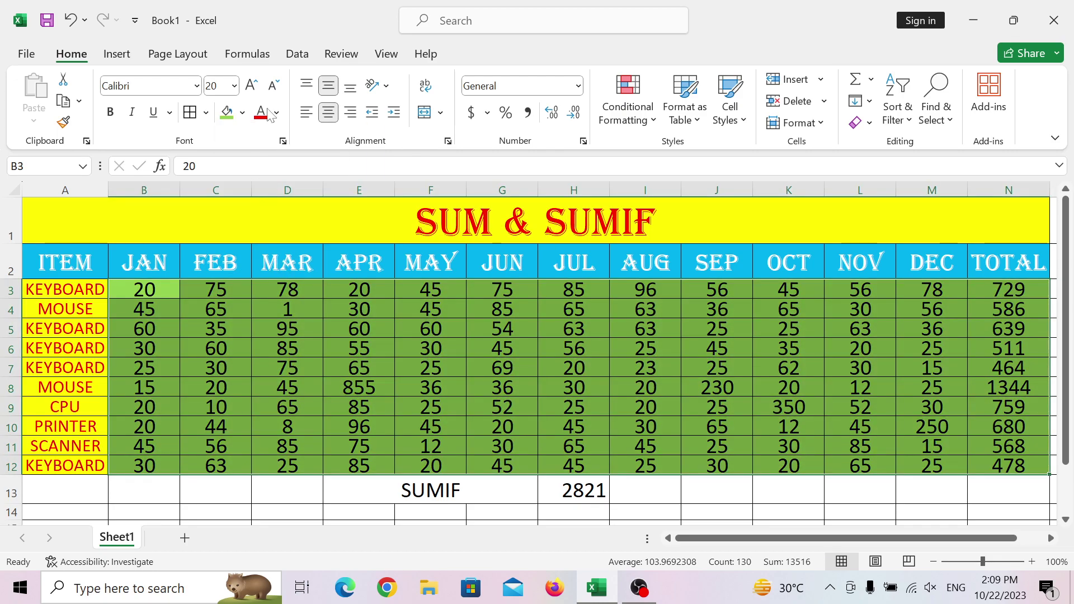
left_click(277, 114)
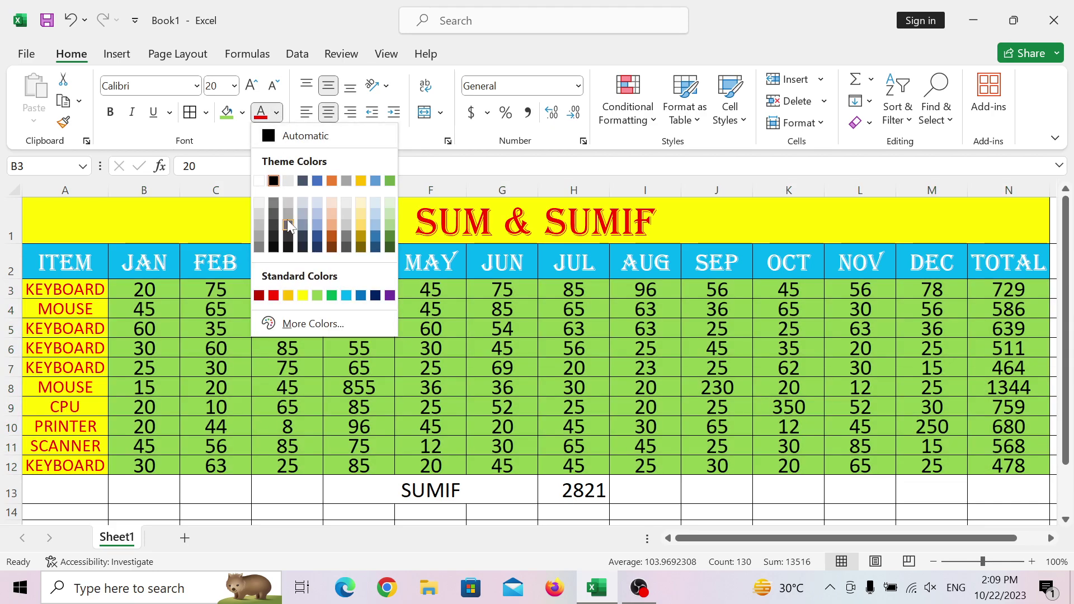
left_click(375, 295)
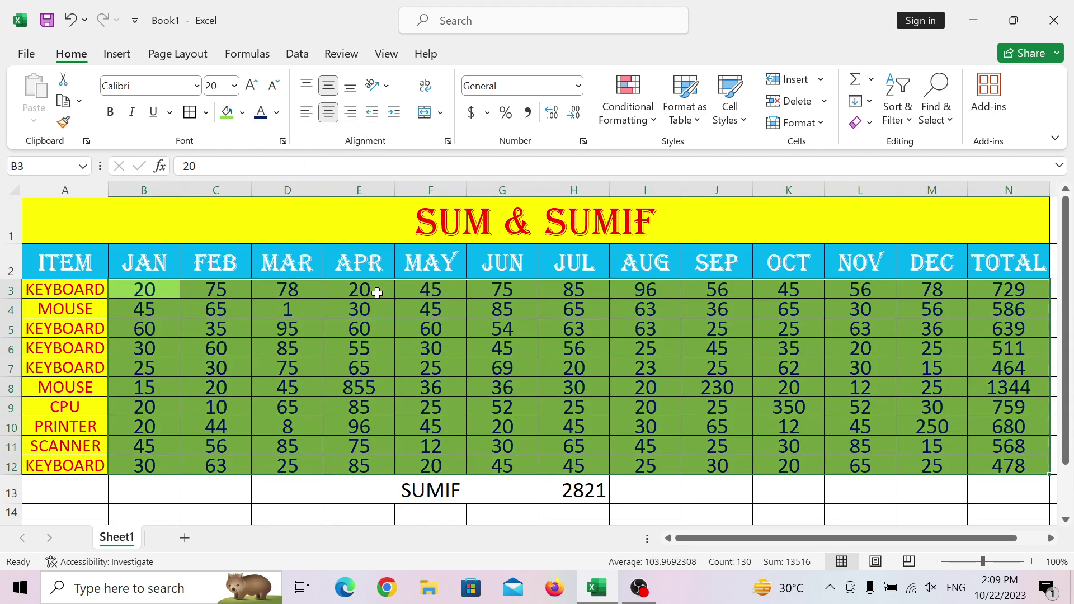
left_click_drag(95, 492, 1004, 491)
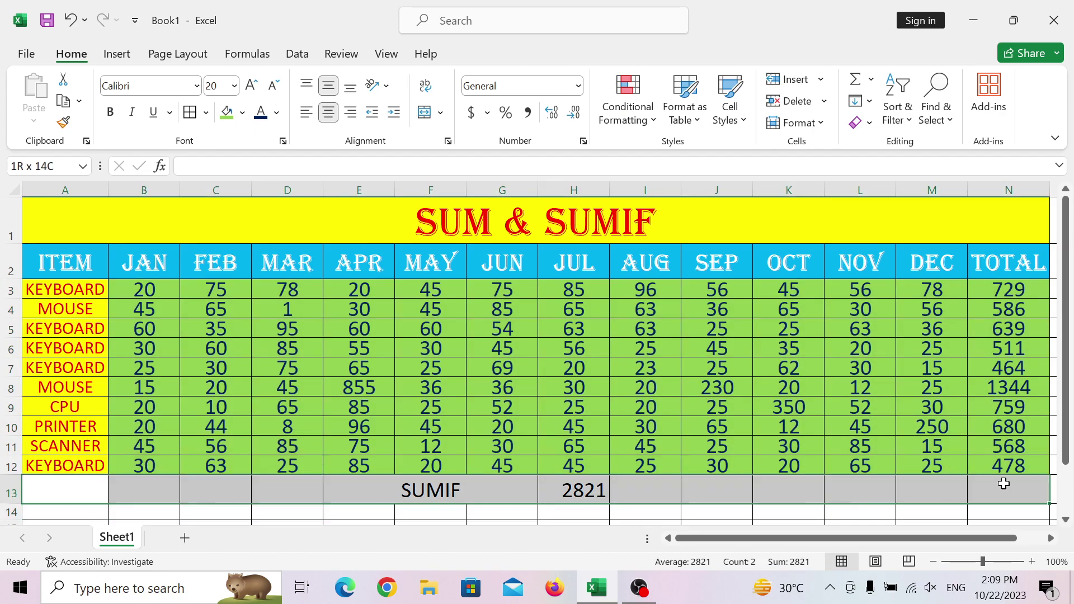
Give SUMIF row 13 a yellow fill with red Algerian text
left_click(242, 113)
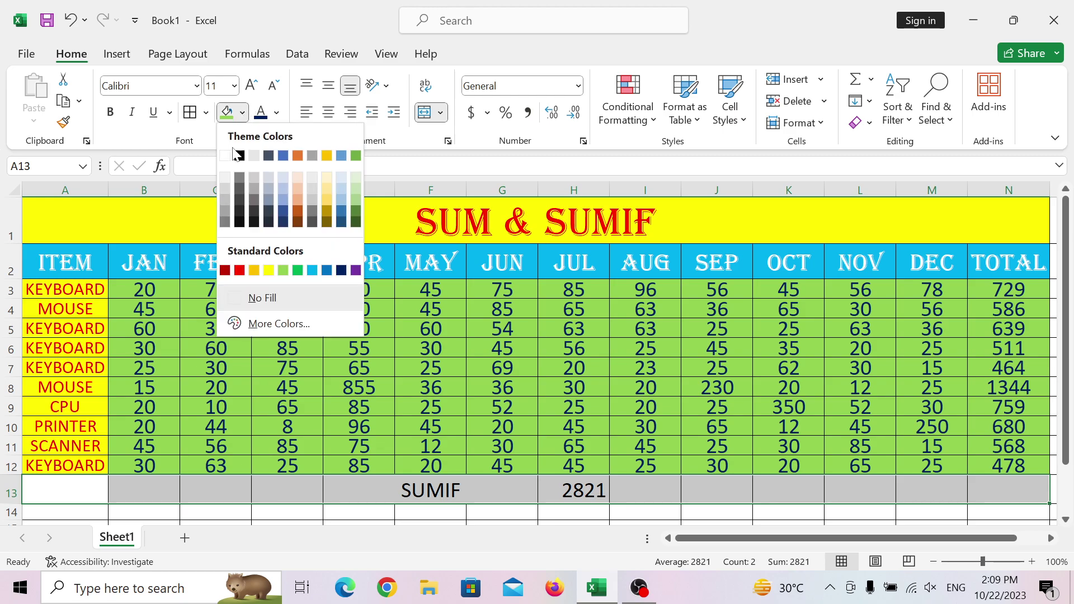
left_click(268, 270)
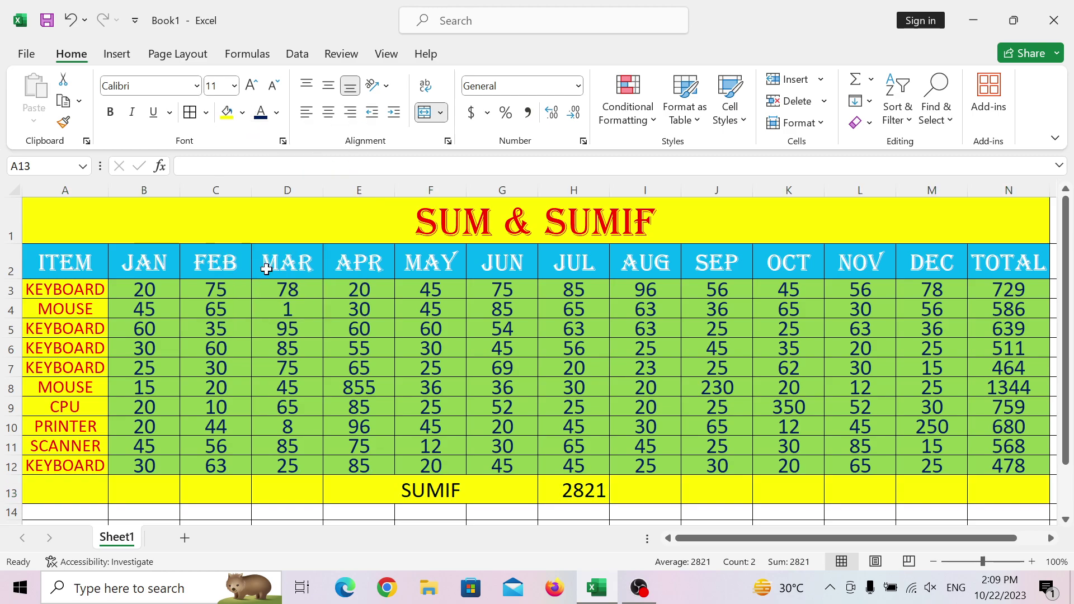
left_click(276, 112)
left_click(272, 295)
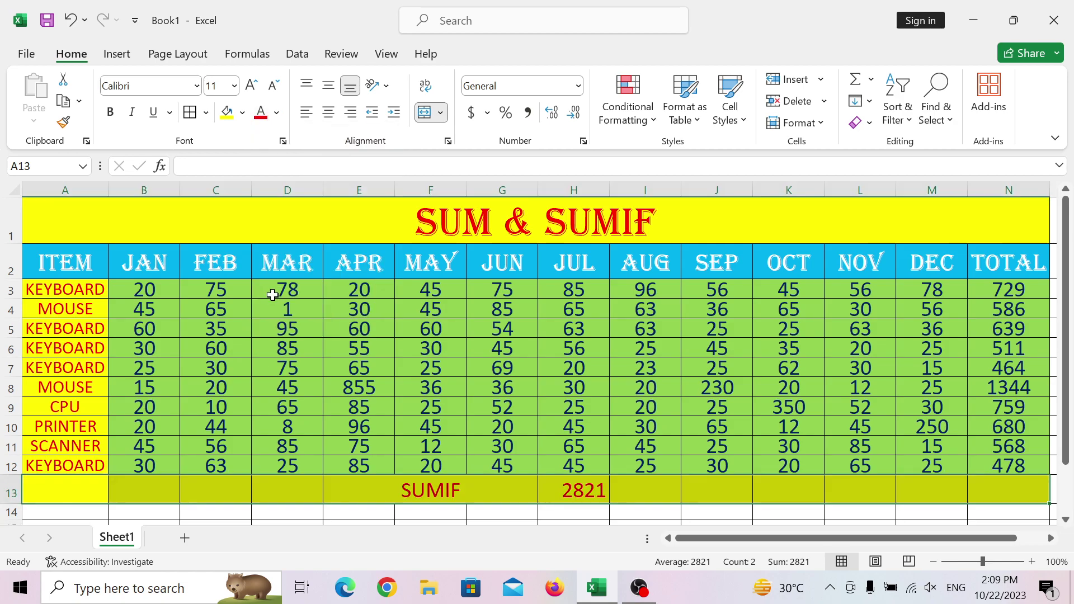
left_click(197, 85)
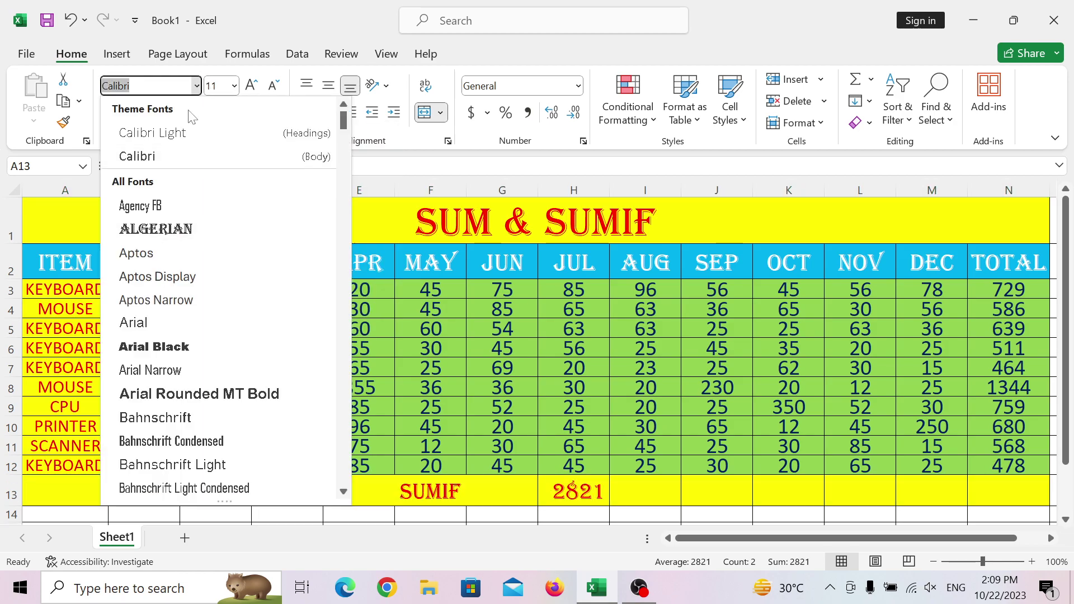
left_click(166, 223)
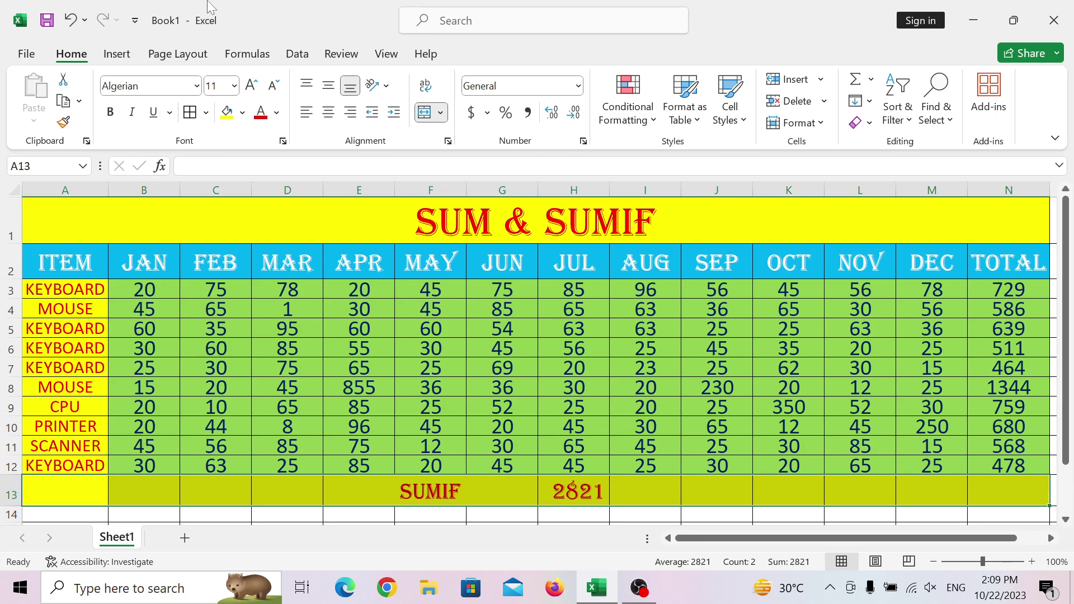
Enlarge the SUMIF row's font size by seven steps
left_click(251, 84)
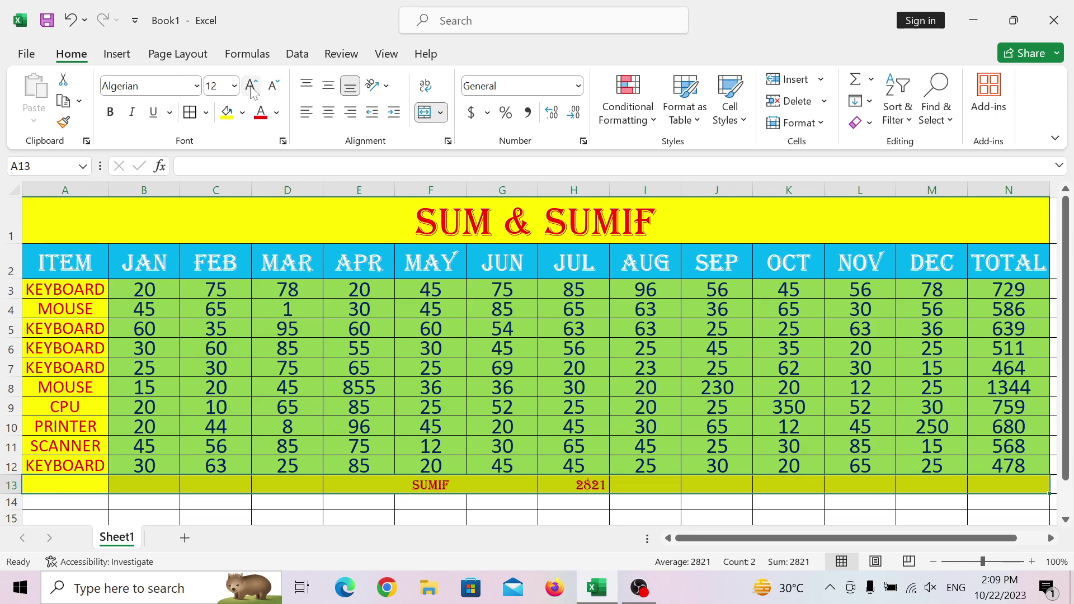
left_click(251, 86)
left_click(251, 86)
left_click(251, 86)
left_click(251, 85)
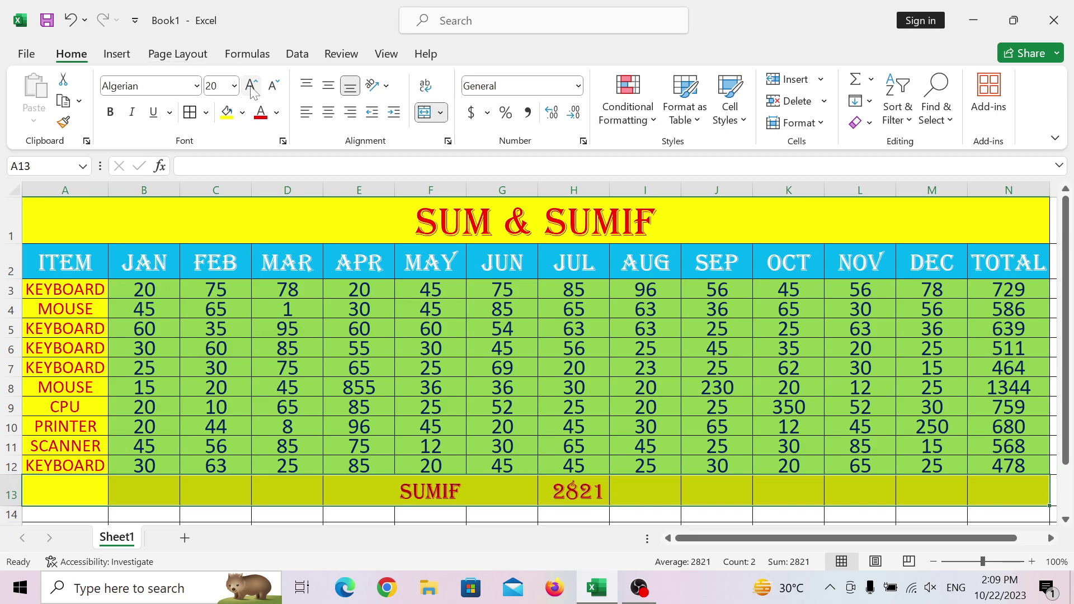
left_click(252, 86)
left_click(251, 86)
left_click(251, 86)
left_click(251, 86)
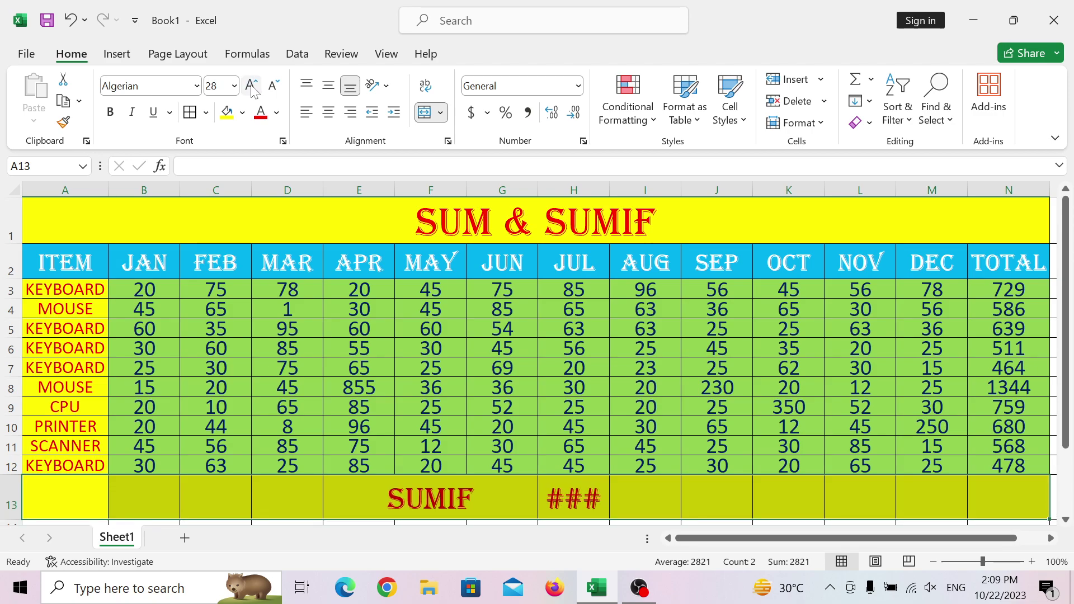
Resize H13's font to 22 point so 2821 shows in full
left_click(570, 501)
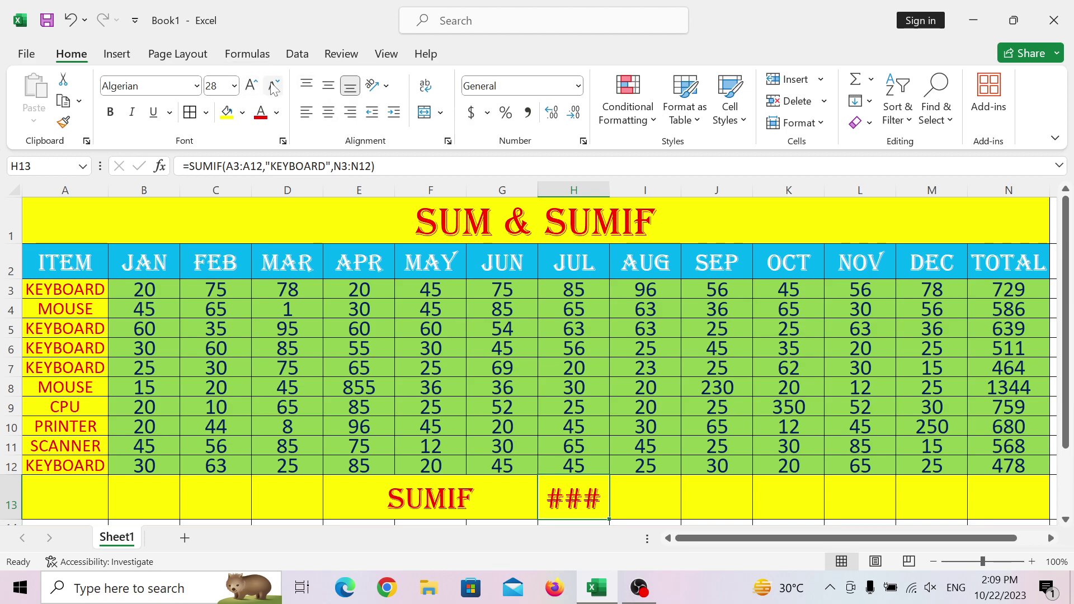
left_click(273, 85)
left_click(274, 85)
left_click(273, 86)
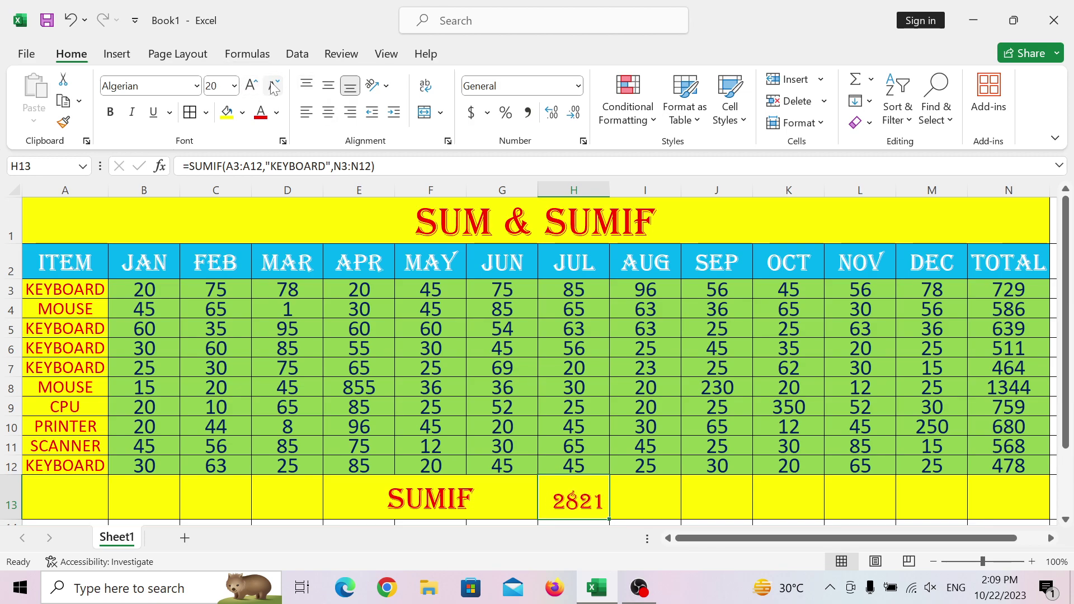
left_click(253, 86)
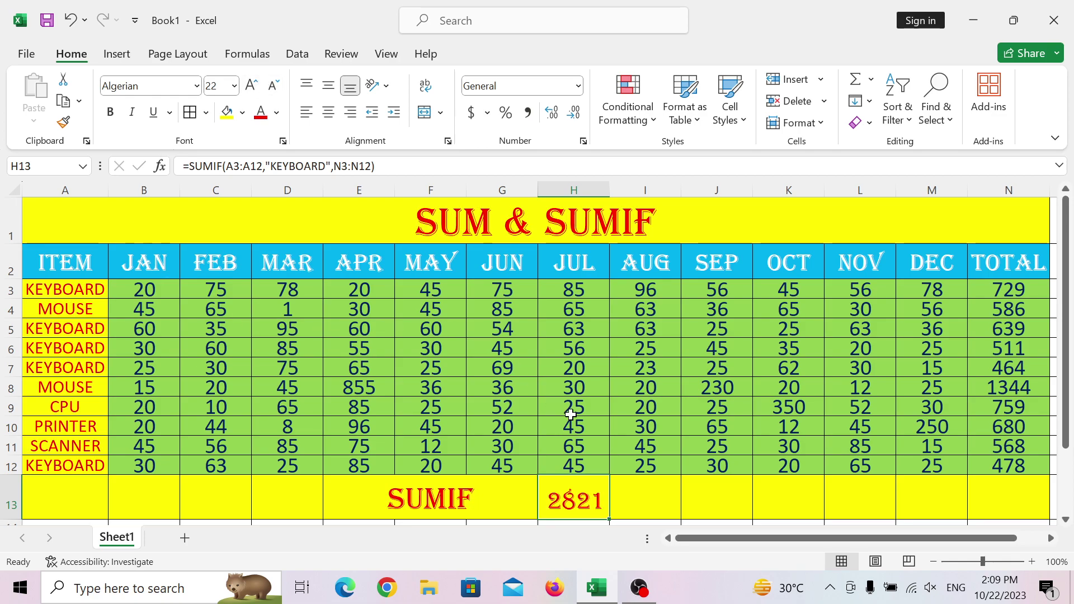
Make the figures and totals in B3:N12 bold white text
left_click(176, 291)
left_click_drag(209, 290, 1034, 466)
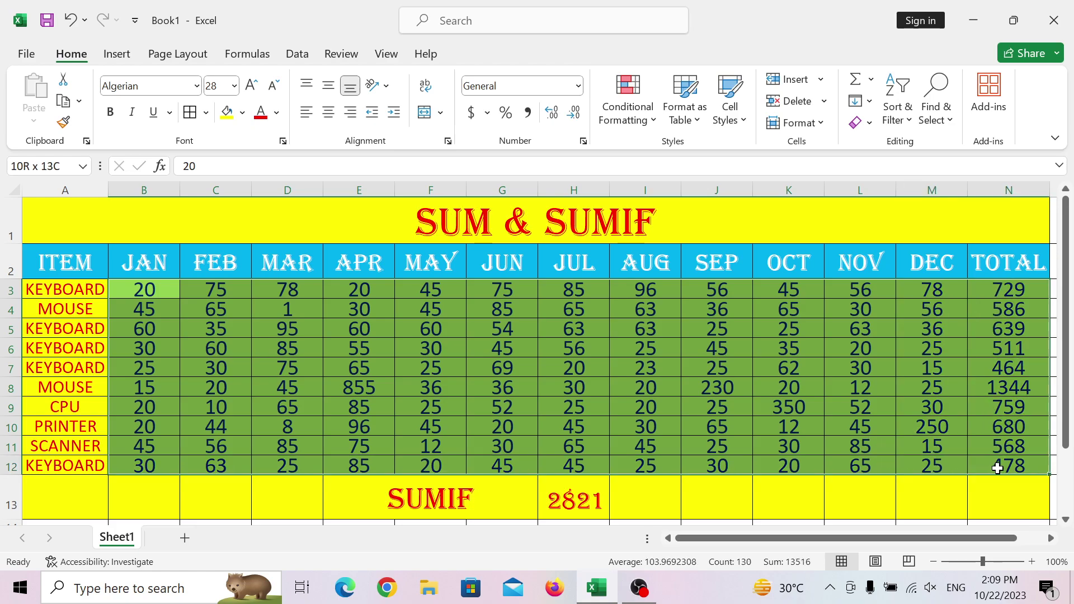
left_click(276, 113)
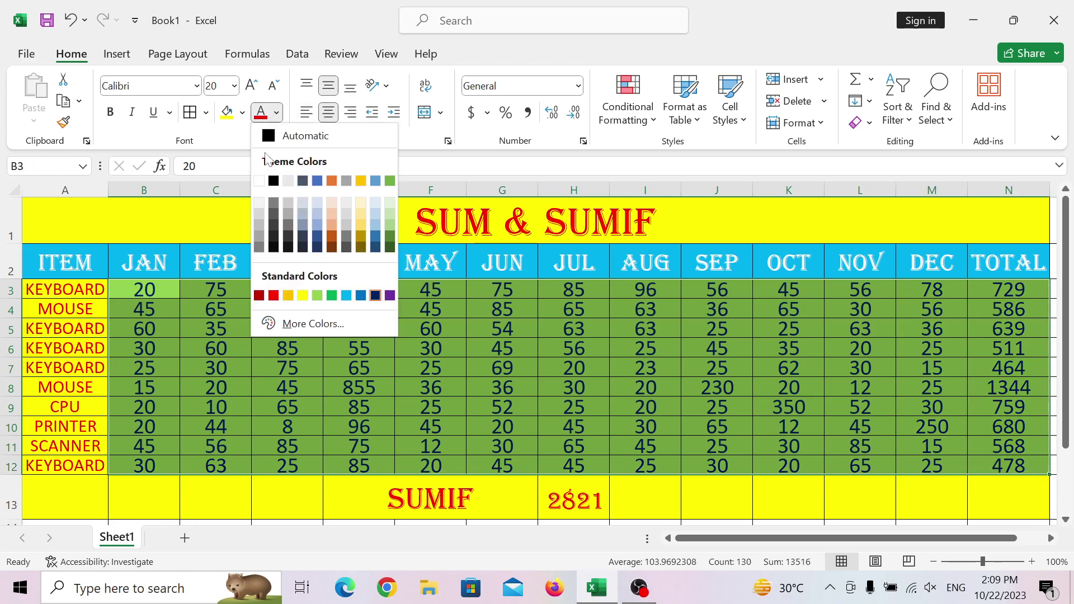
left_click(259, 181)
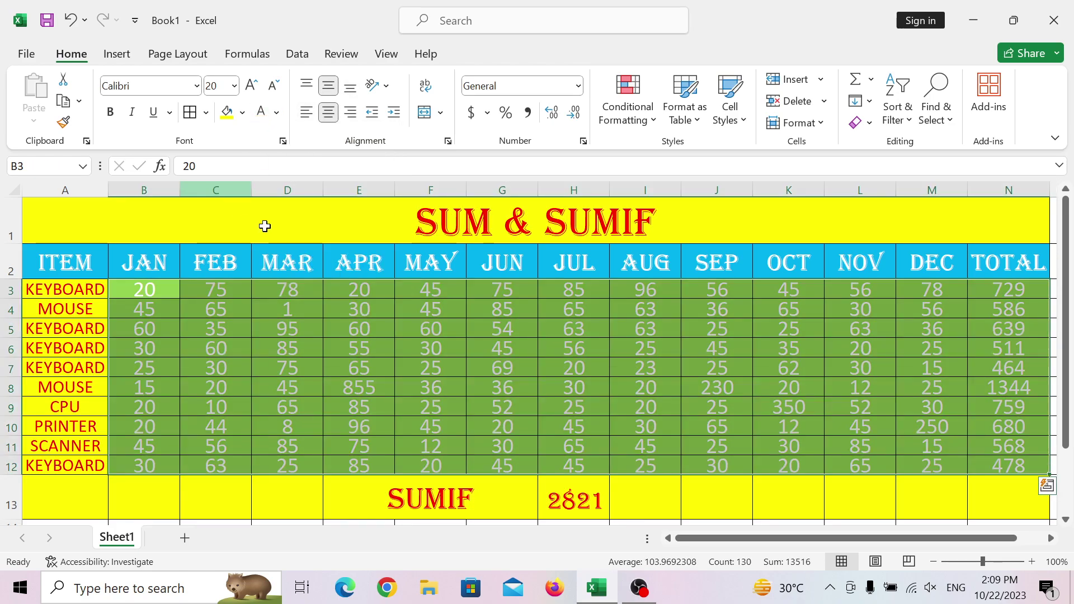
left_click(113, 116)
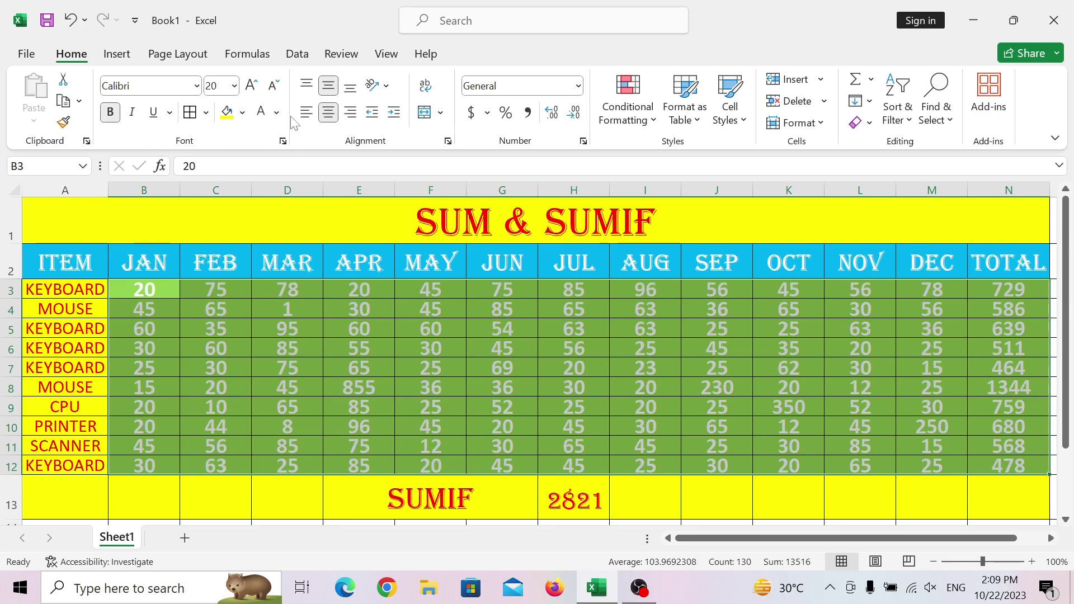
left_click(655, 511)
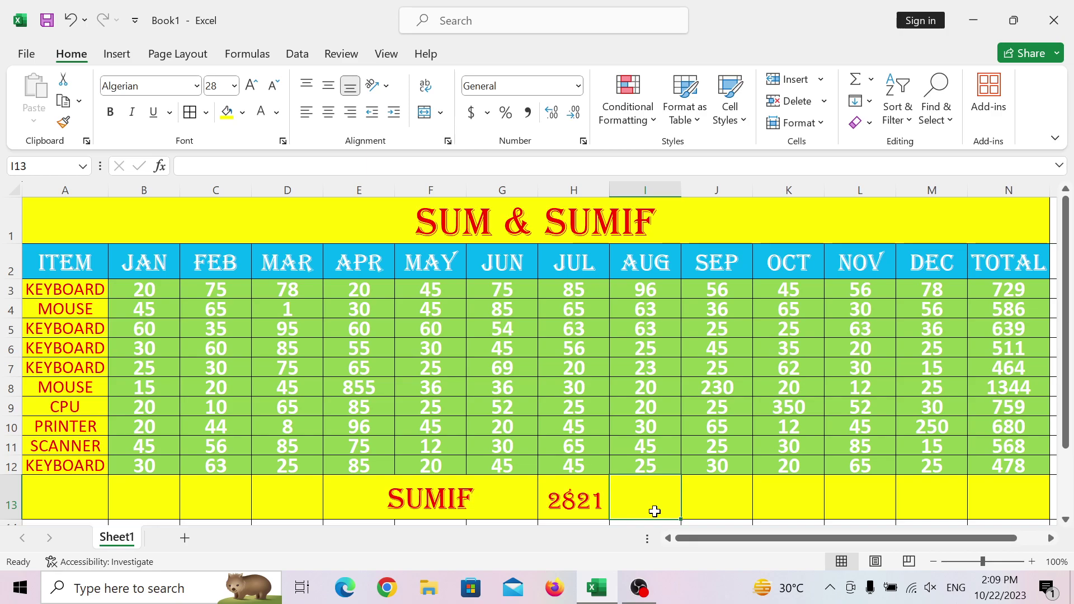